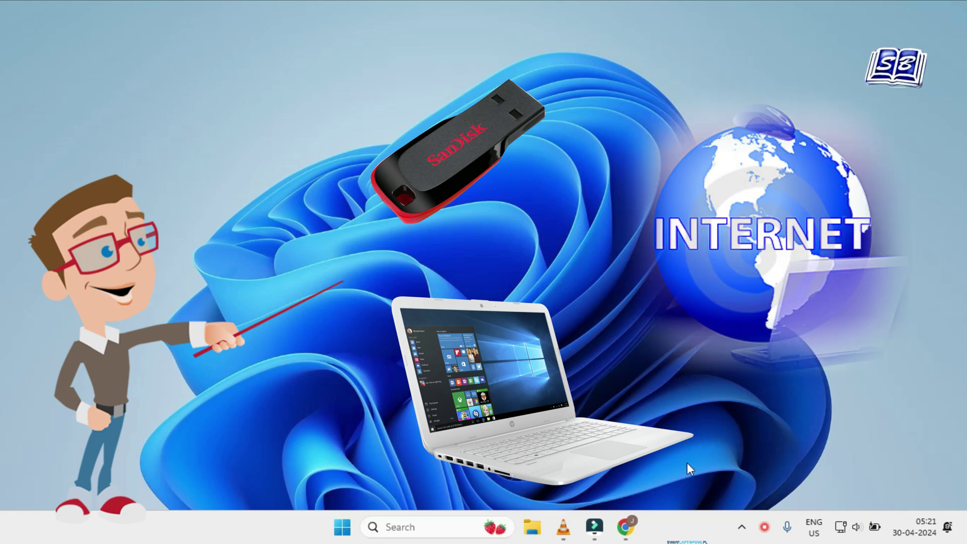
- Open Chrome, search Google for "dell" and open the Dell India website from the results
click(631, 531)
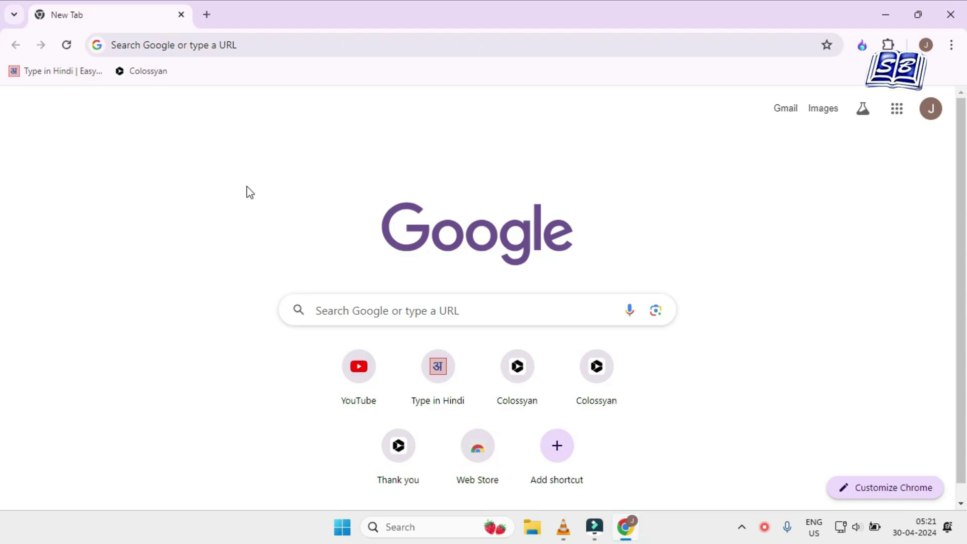
click(333, 45)
text(dell)
key(Return)
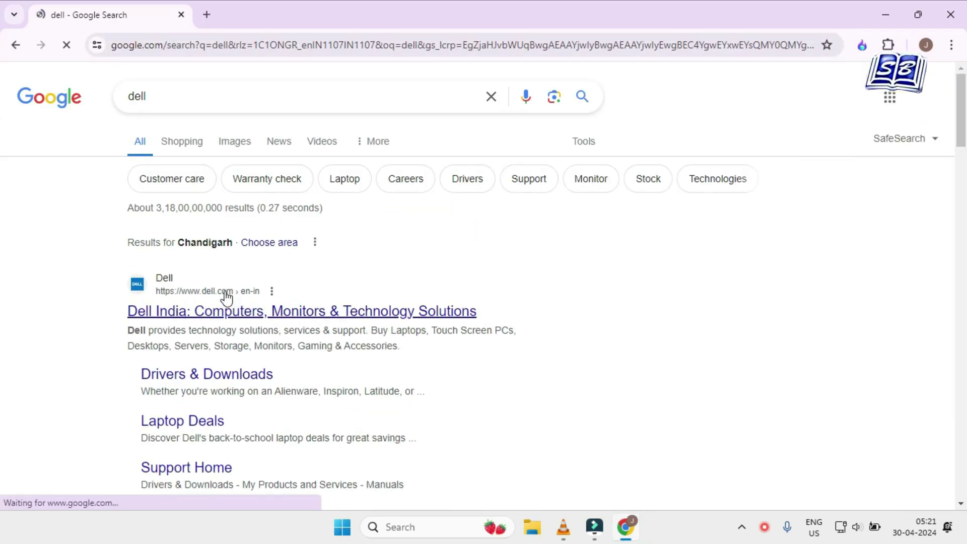
click(306, 311)
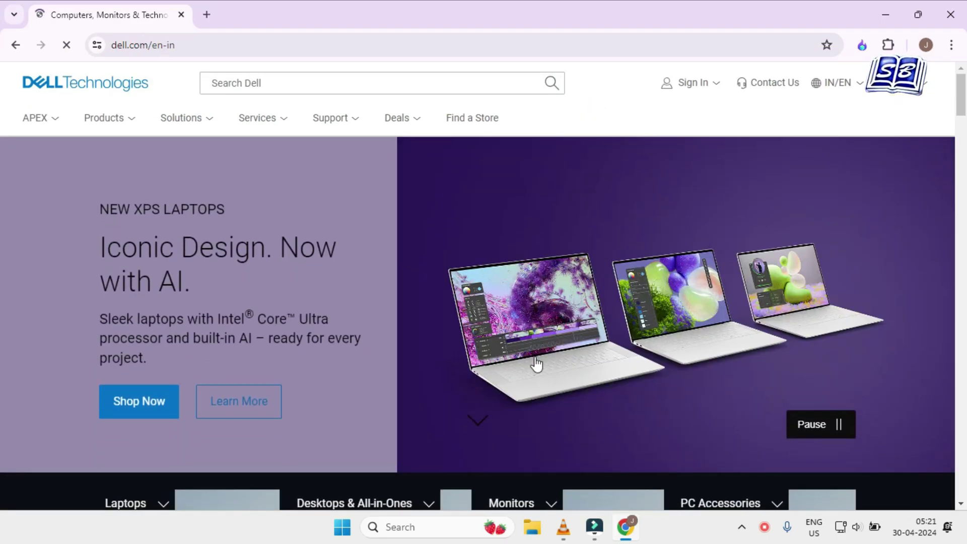
- Search the Dell site for "OSISO" and open the first "Reinstall Microsoft Windows | Dell US" result
click(293, 82)
text(OSISO)
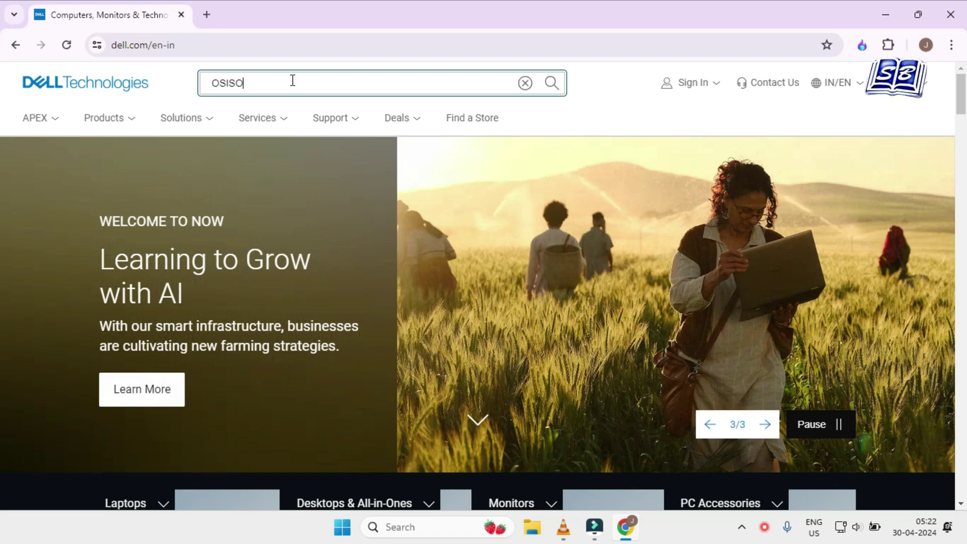
click(551, 83)
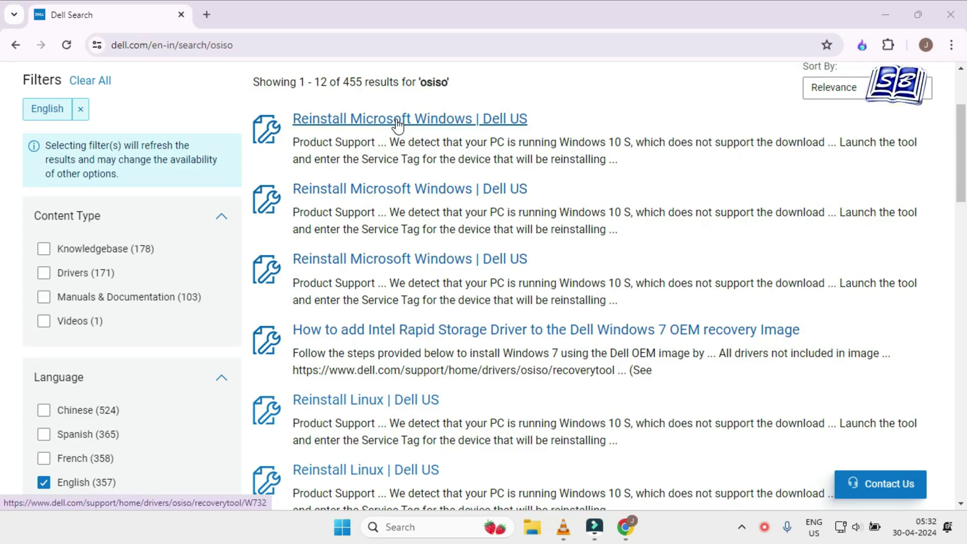
click(398, 123)
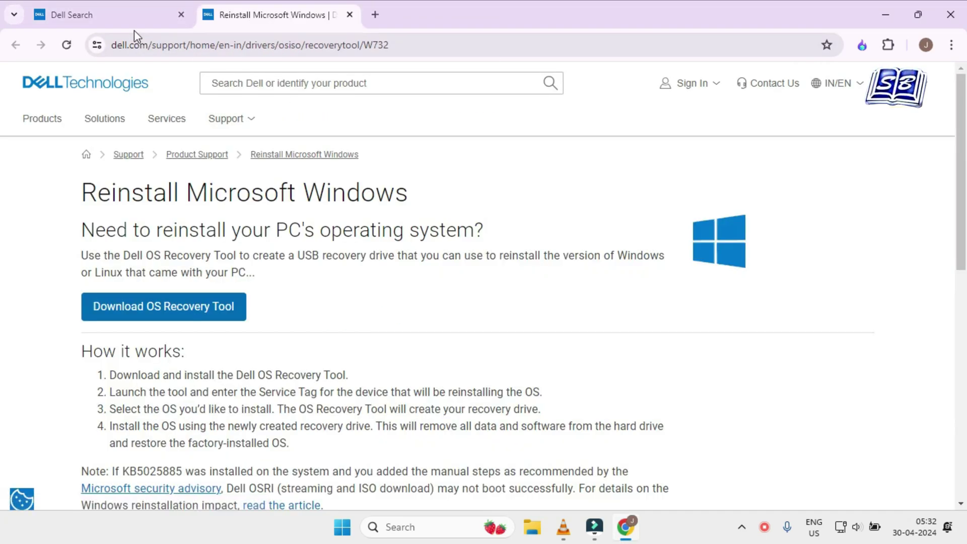
- Compare the final codes in the web addresses of the first three Reinstall Microsoft Windows results, closing the second and third pages after checking them
double_click(372, 45)
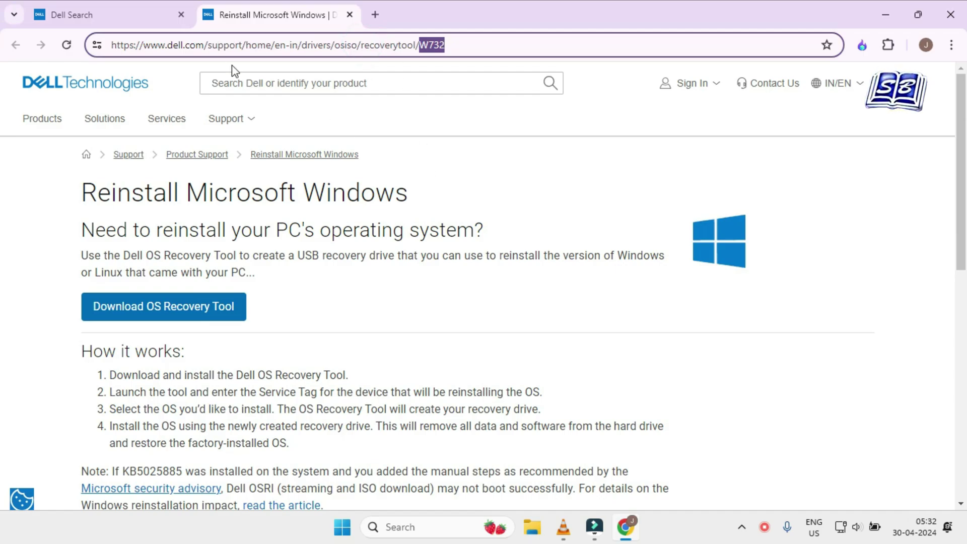
click(127, 17)
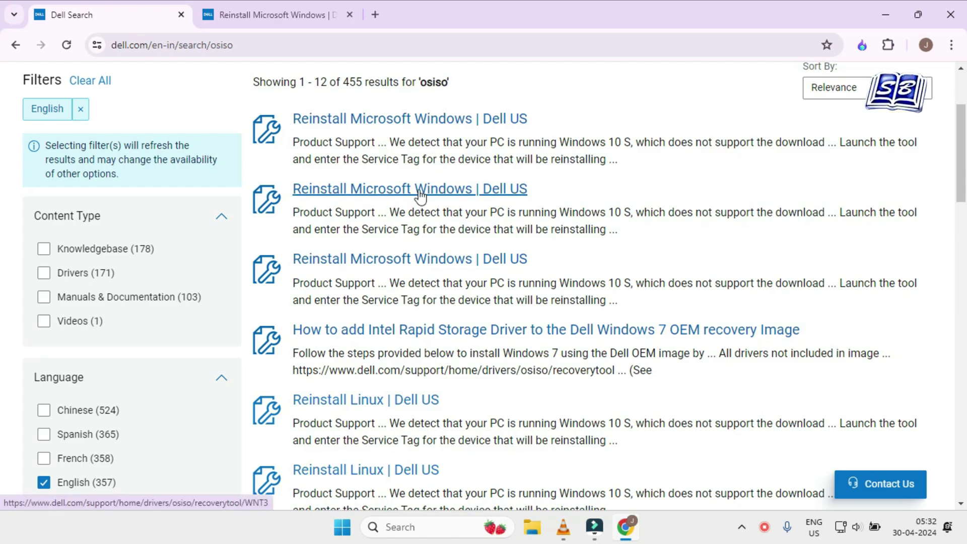
drag(419, 196, 498, 15)
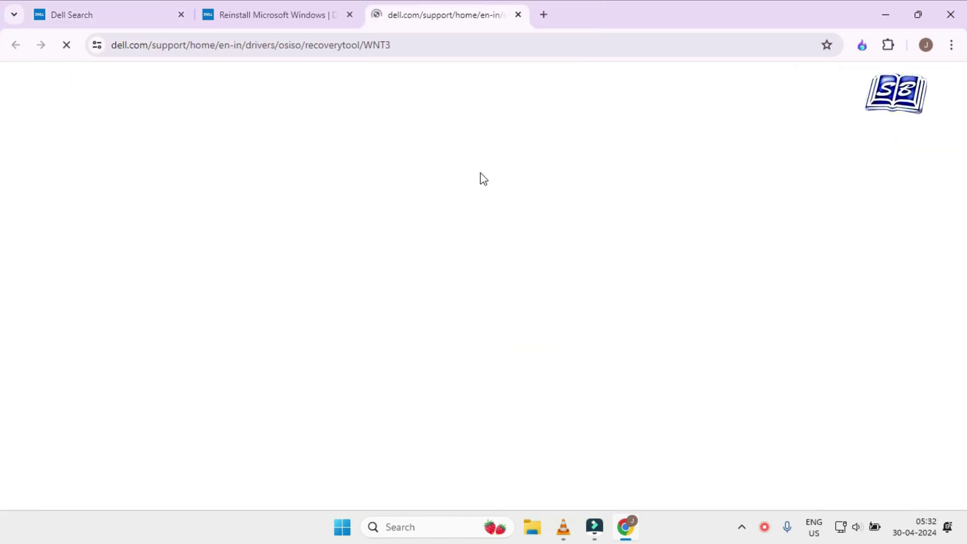
double_click(400, 42)
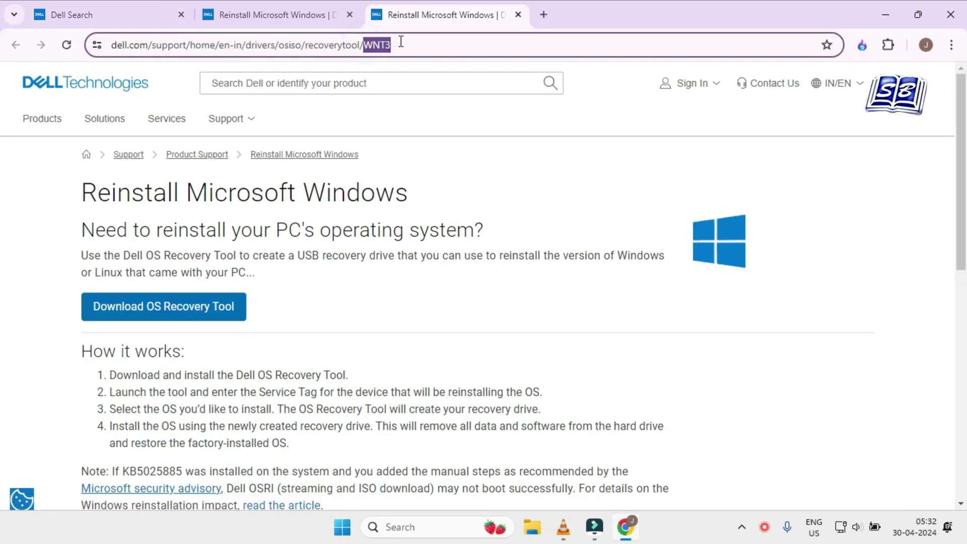
click(518, 15)
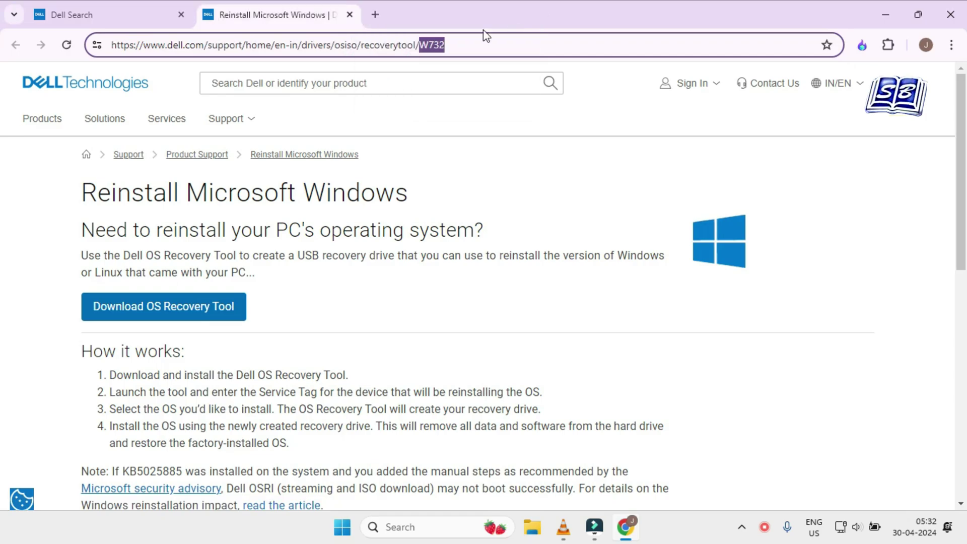
click(129, 14)
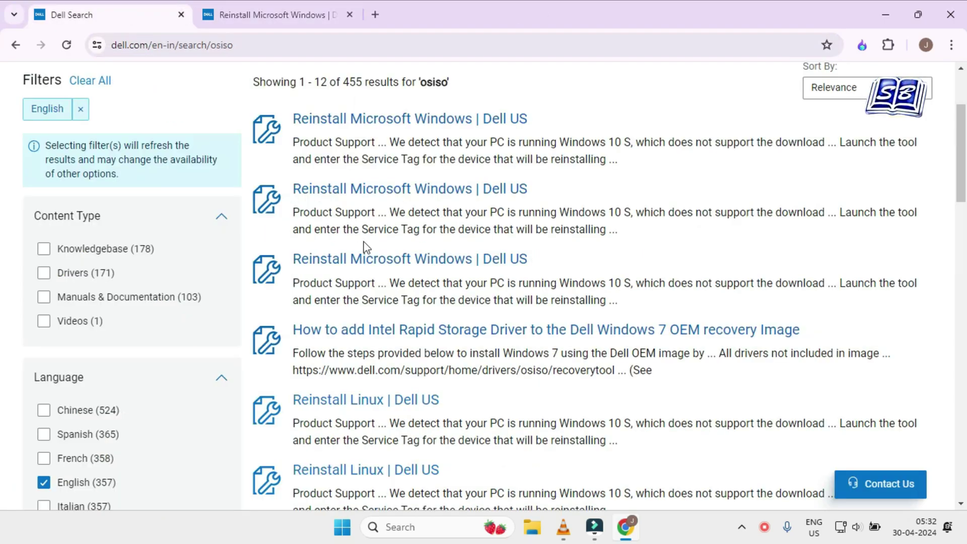
drag(372, 264, 468, 14)
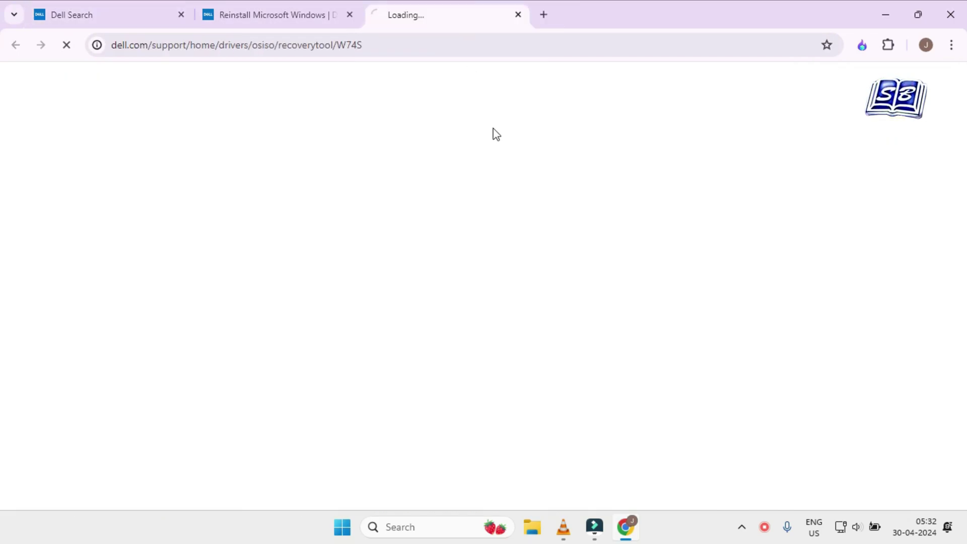
double_click(368, 45)
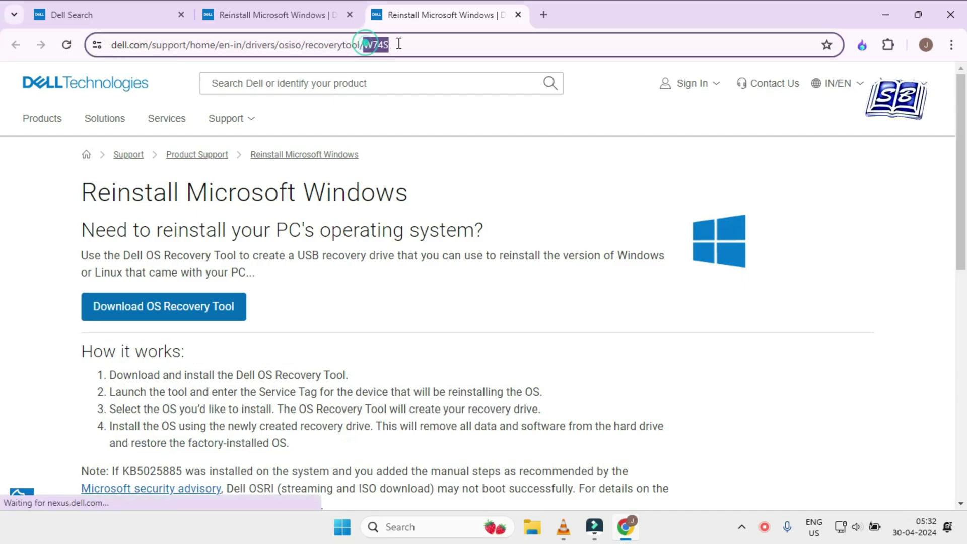
click(518, 14)
click(461, 43)
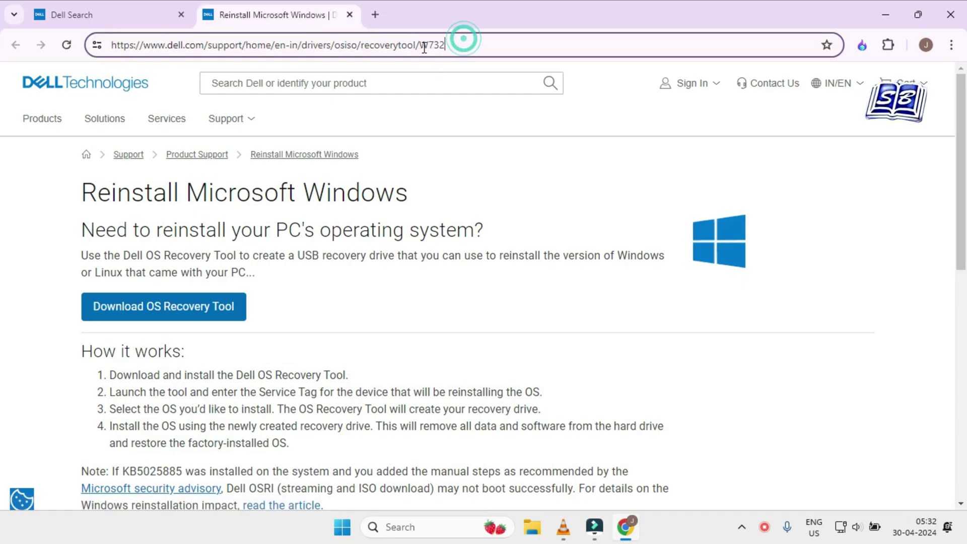
drag(420, 44, 449, 44)
- Close the extra Reinstall Microsoft Windows page and download the OS Recovery Tool from the W732 page
drag(220, 27, 116, 15)
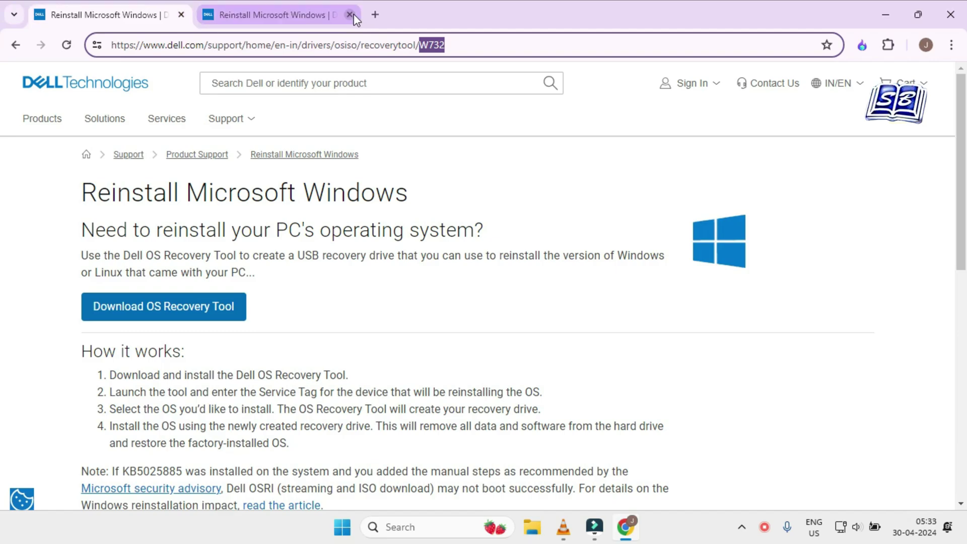
click(351, 14)
click(175, 304)
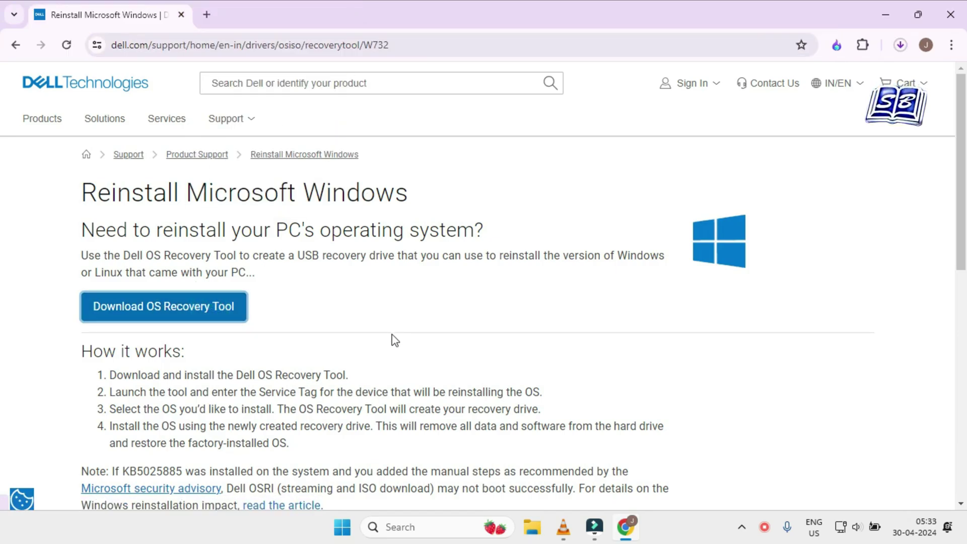
- Locate the downloaded Dell USB Recovery Tool package in its folder, run it and install the application
key(ctrl+j)
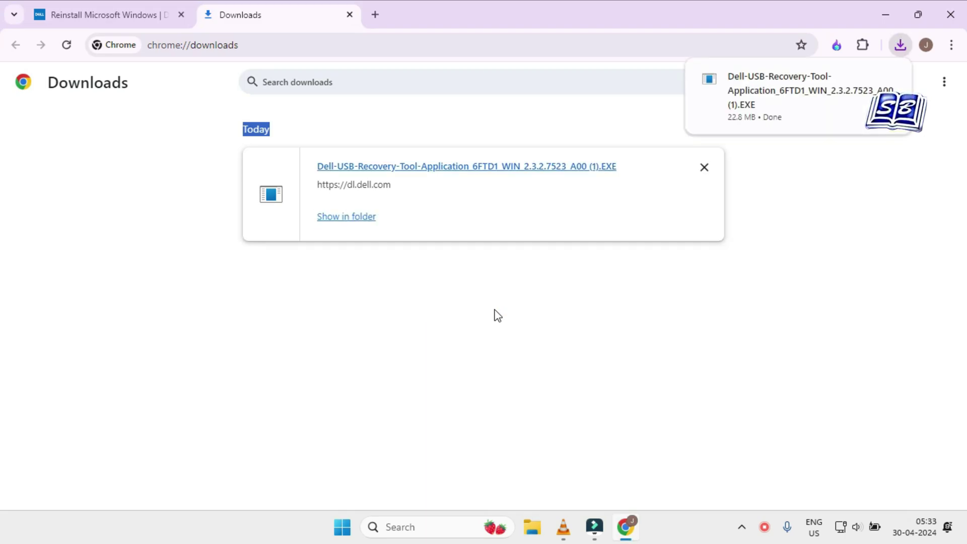
click(357, 218)
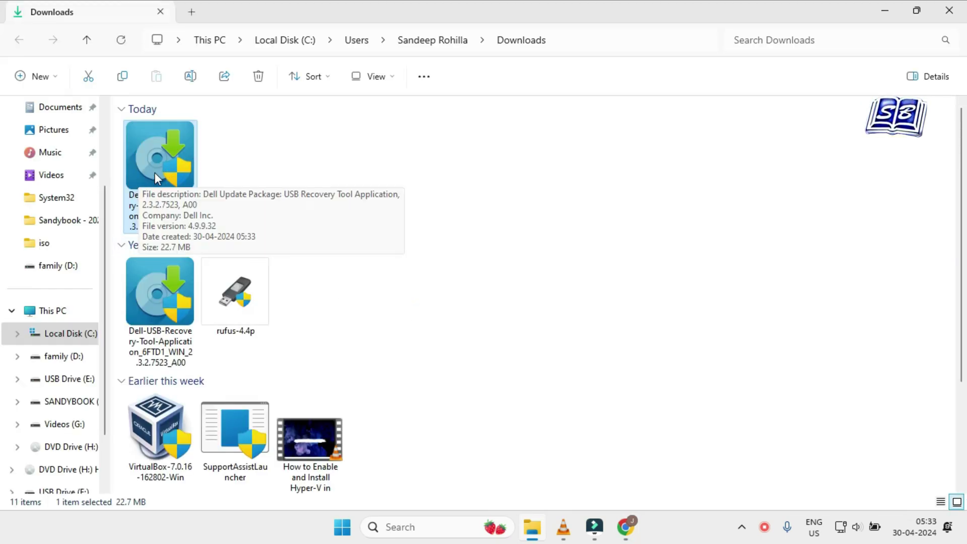
double_click(164, 162)
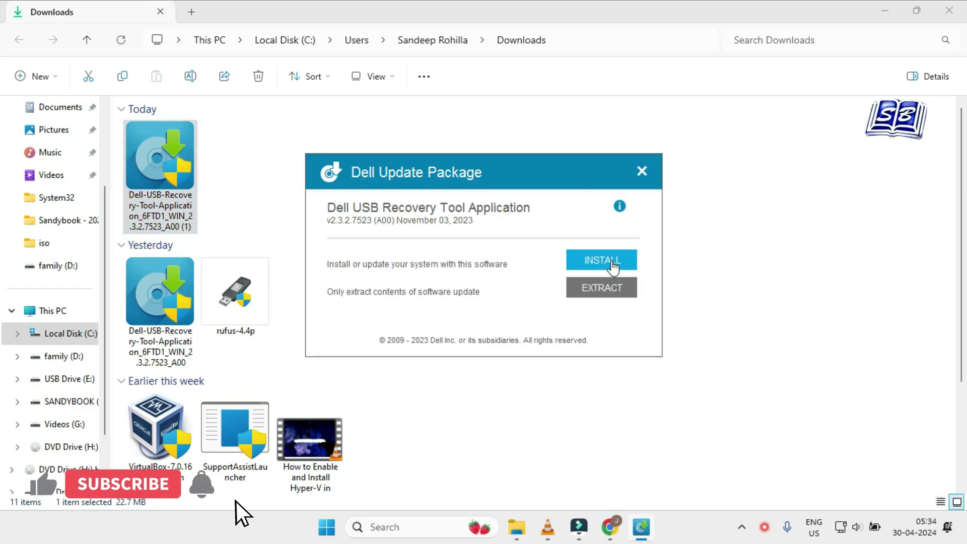
click(611, 263)
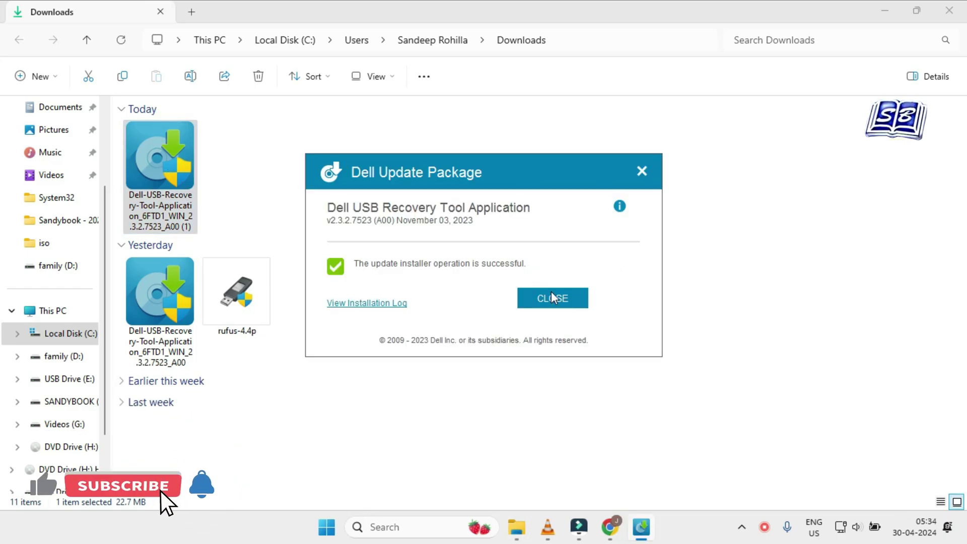
click(570, 301)
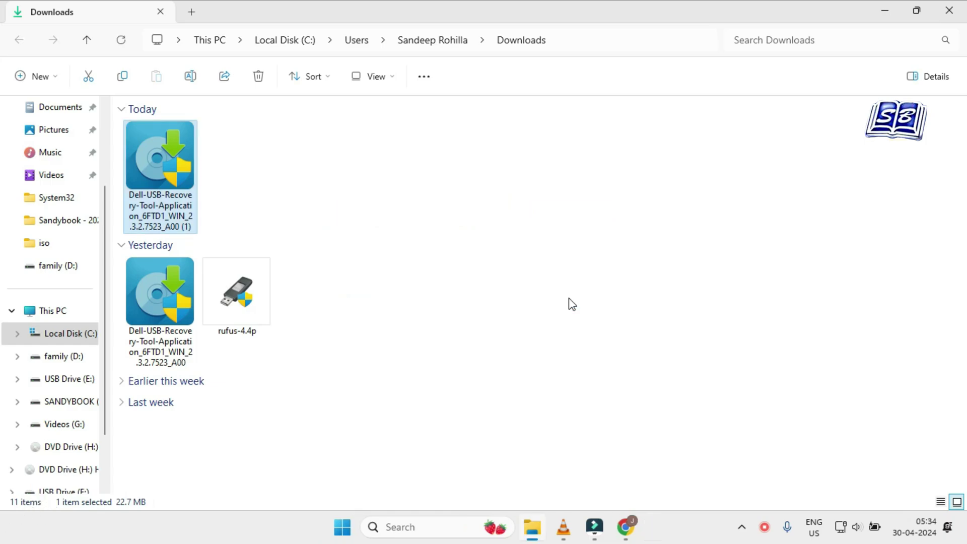
- Close the Downloads folder, minimize the browser and launch the Dell OS Recovery Tool from the desktop
click(949, 12)
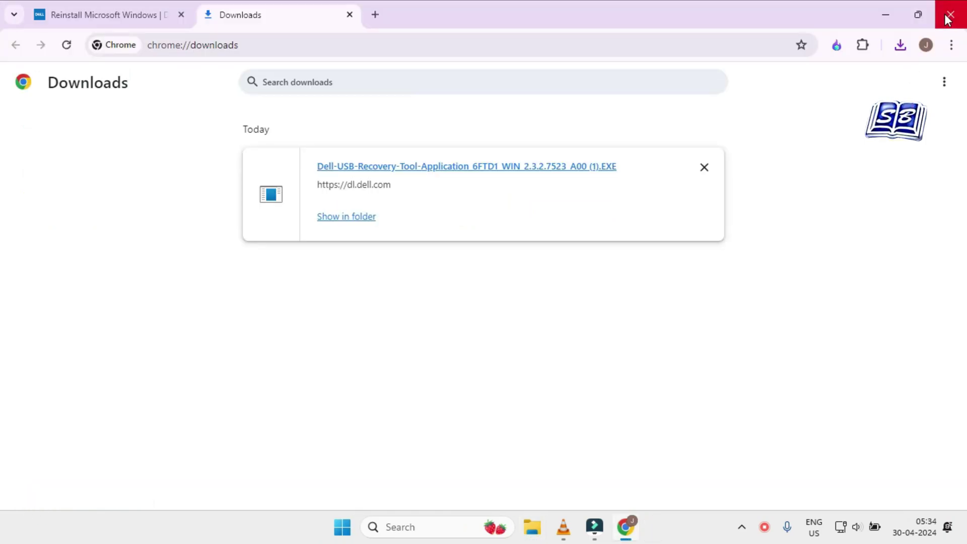
click(888, 15)
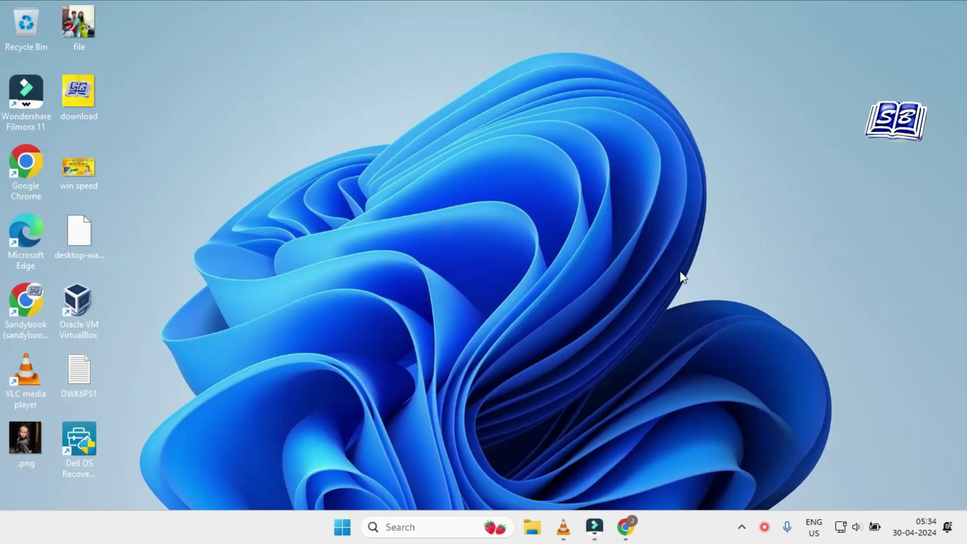
click(84, 446)
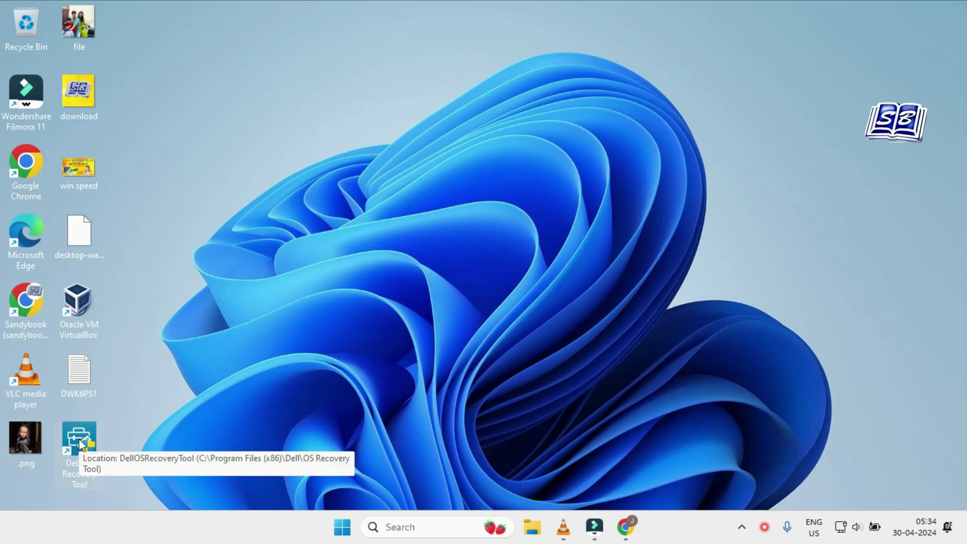
double_click(82, 439)
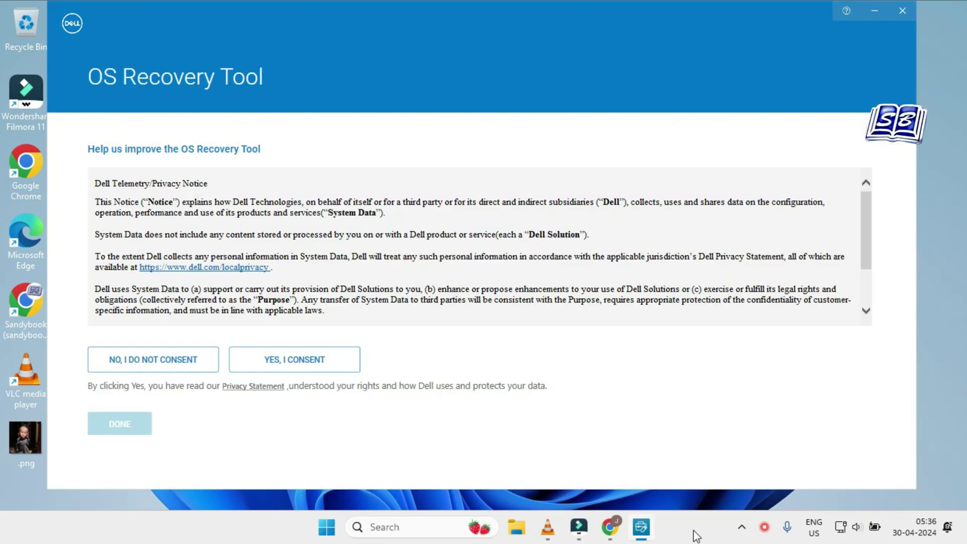
- Decline the telemetry consent and choose Another computer for entering a service tag
click(154, 368)
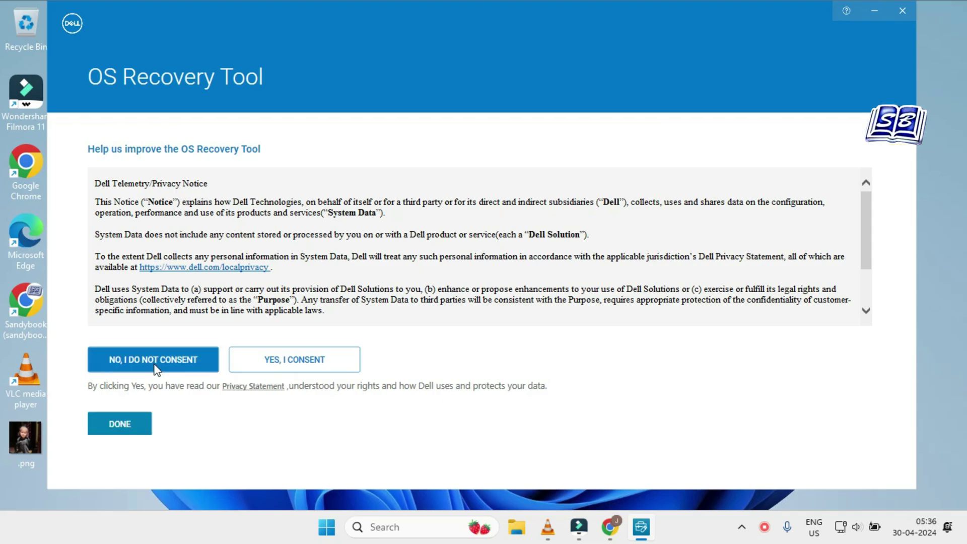
click(121, 424)
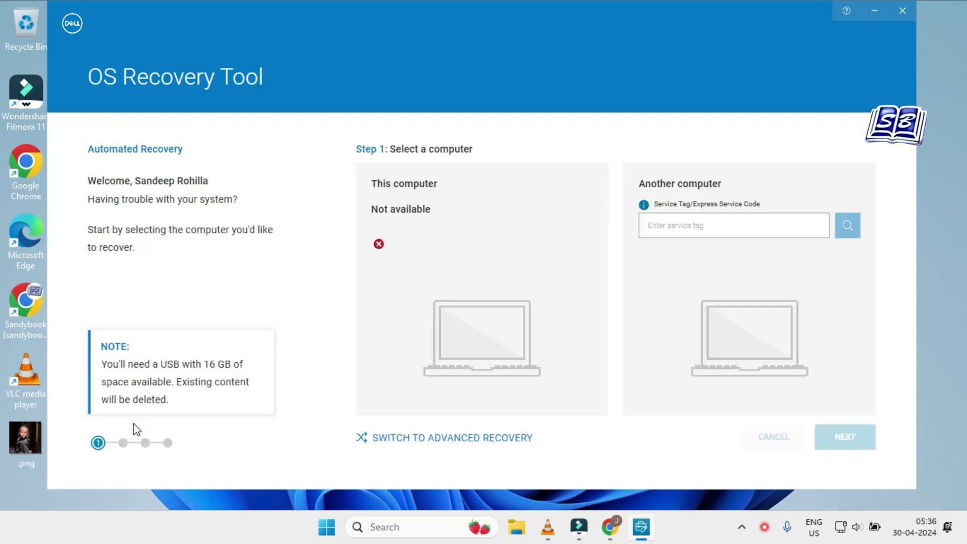
click(716, 223)
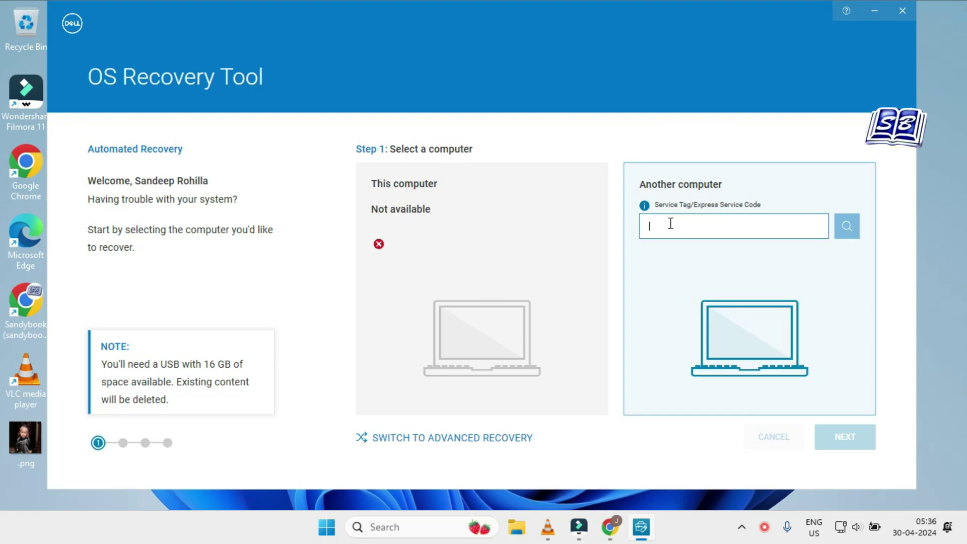
- Open the desktop text file containing the 32-bit and 64-bit service tags and enlarge its text to 170%
key(super+d)
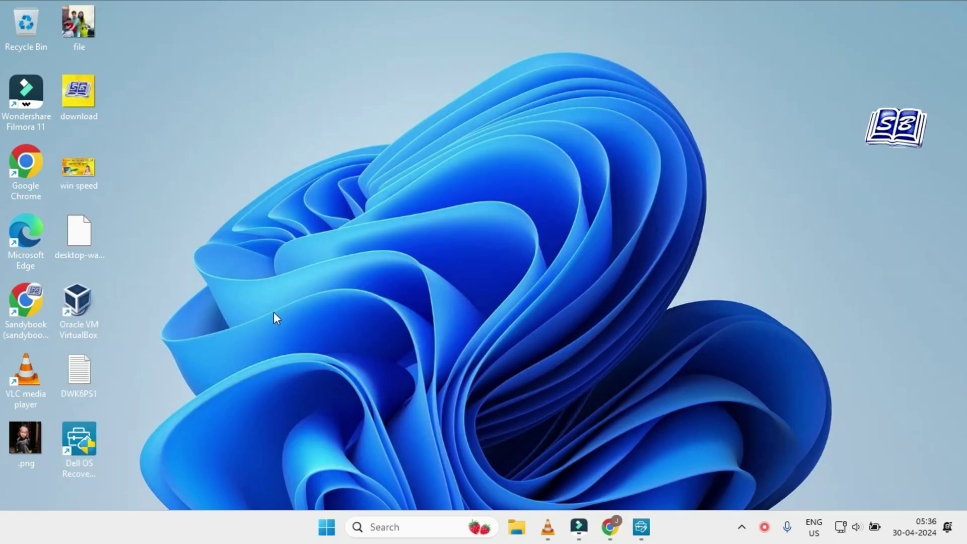
double_click(84, 377)
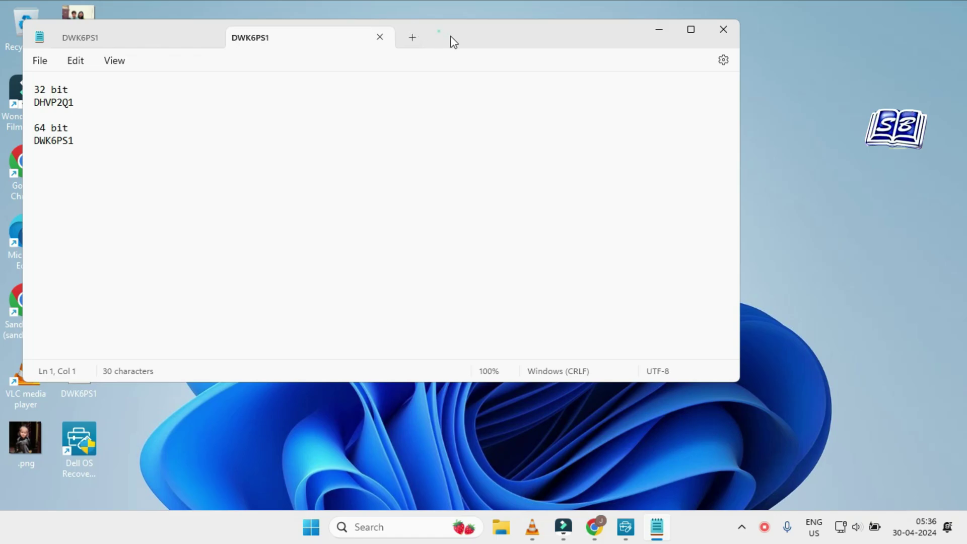
drag(451, 39, 536, 49)
ctrl+scroll(519, 222, up, 7)
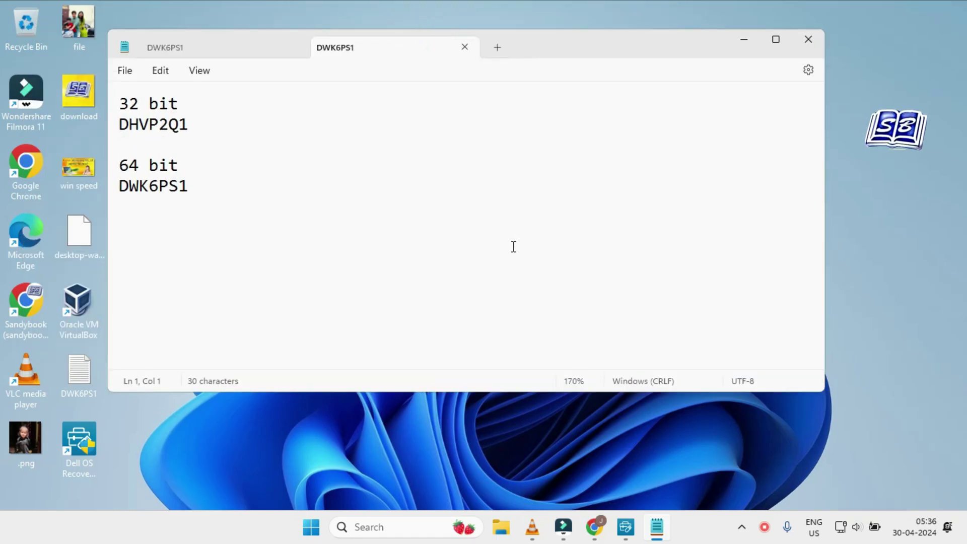
- Highlight the 32-bit service tag in the text file, followed by the 64-bit service tag
click(188, 99)
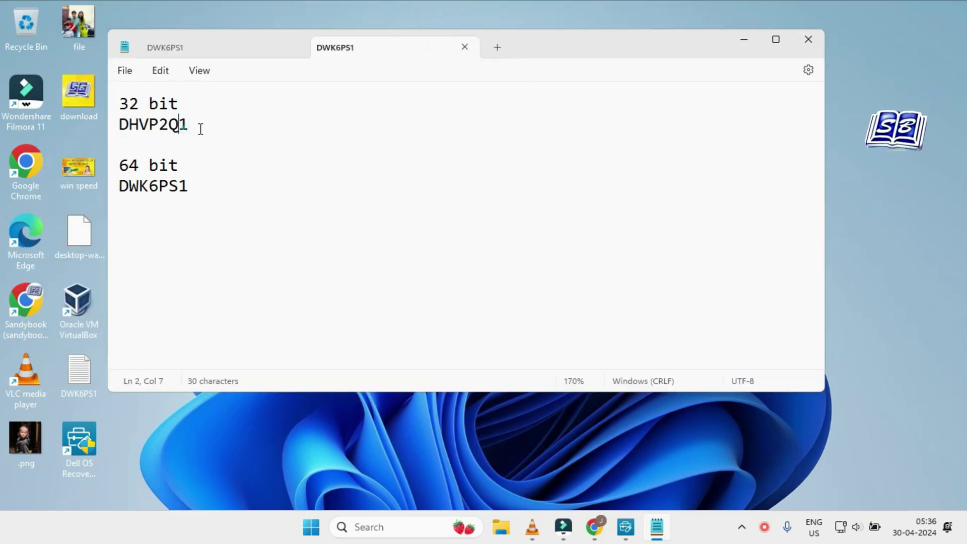
drag(204, 124, 123, 130)
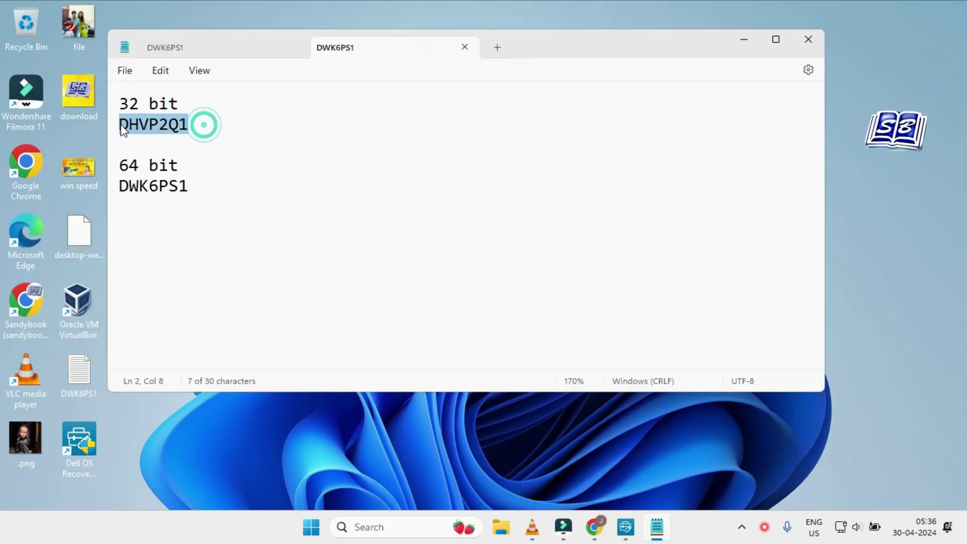
click(164, 151)
drag(190, 186, 119, 190)
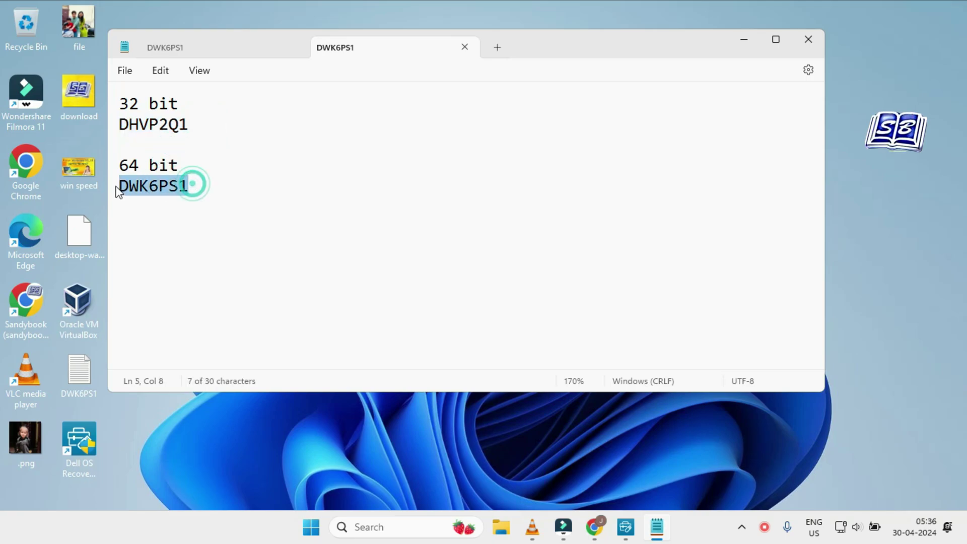
- Copy the 64-bit service tag from the text file and minimize the file's window
click(134, 210)
drag(191, 188, 106, 193)
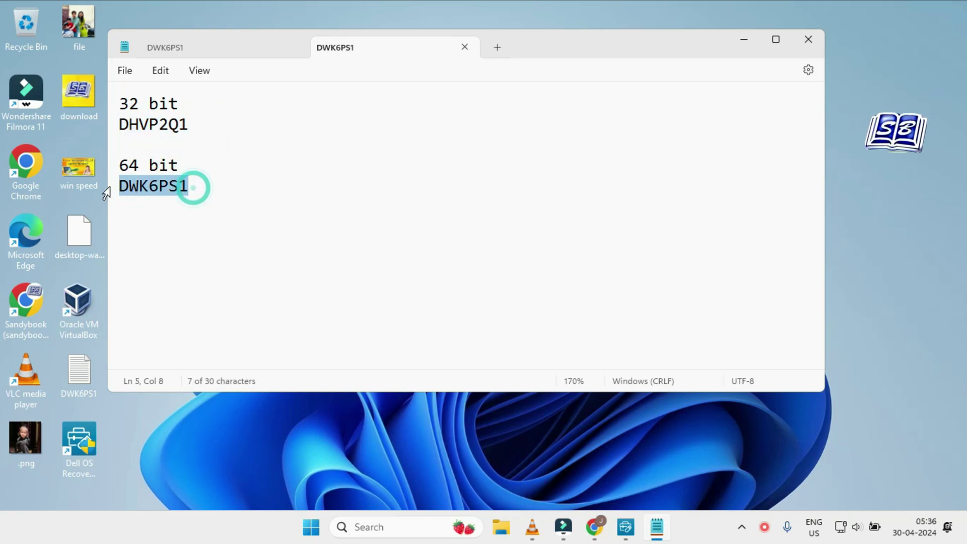
right_click(152, 188)
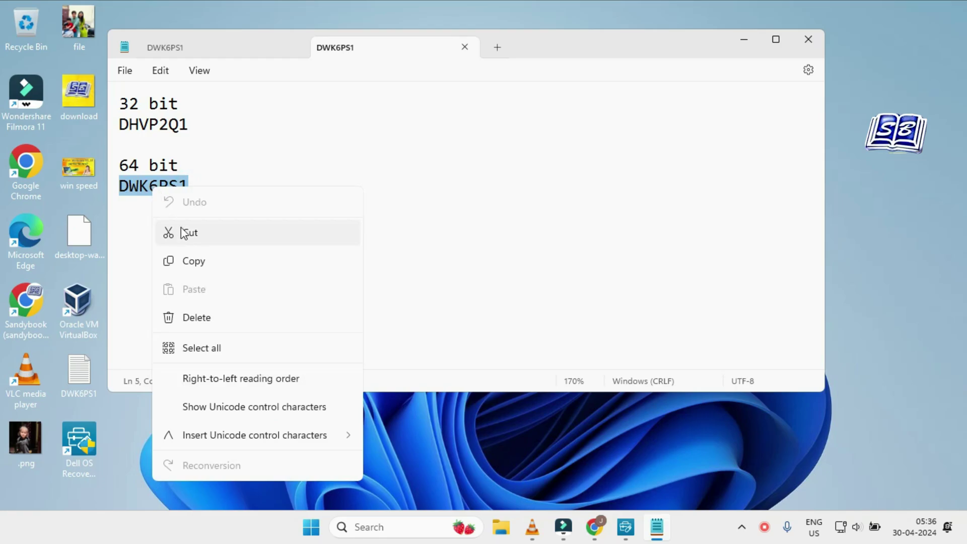
click(195, 262)
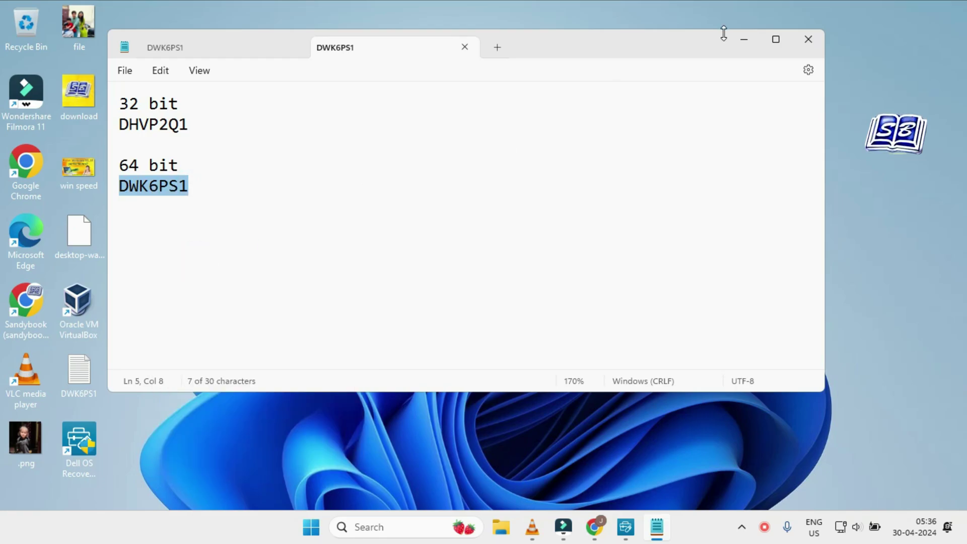
click(744, 40)
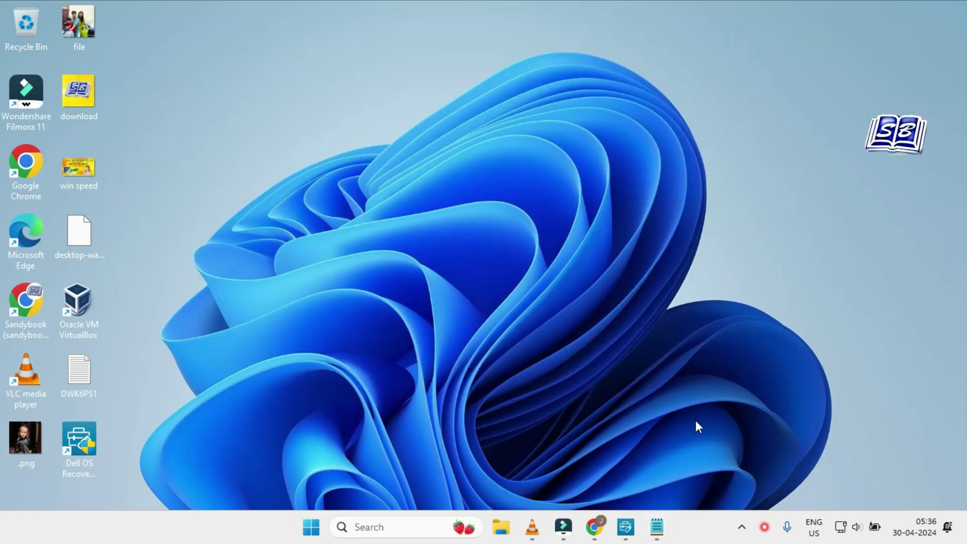
- In the Dell OS Recovery Tool, paste the copied service tag for Another computer and look up the model
click(626, 527)
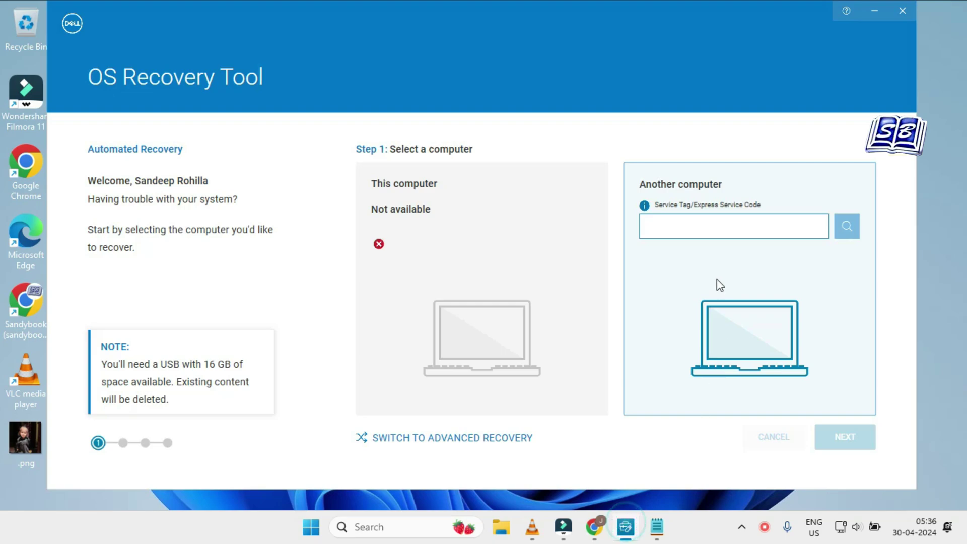
right_click(715, 227)
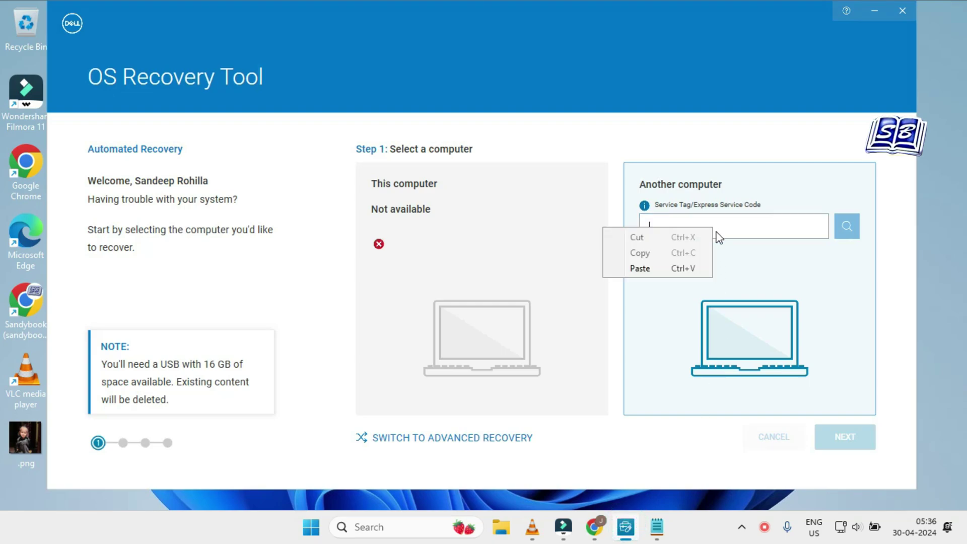
click(665, 264)
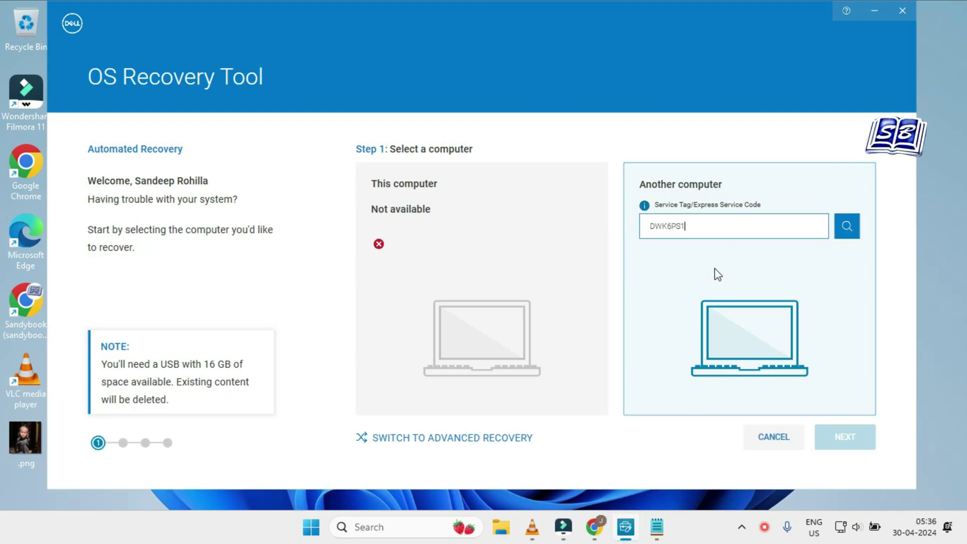
click(852, 231)
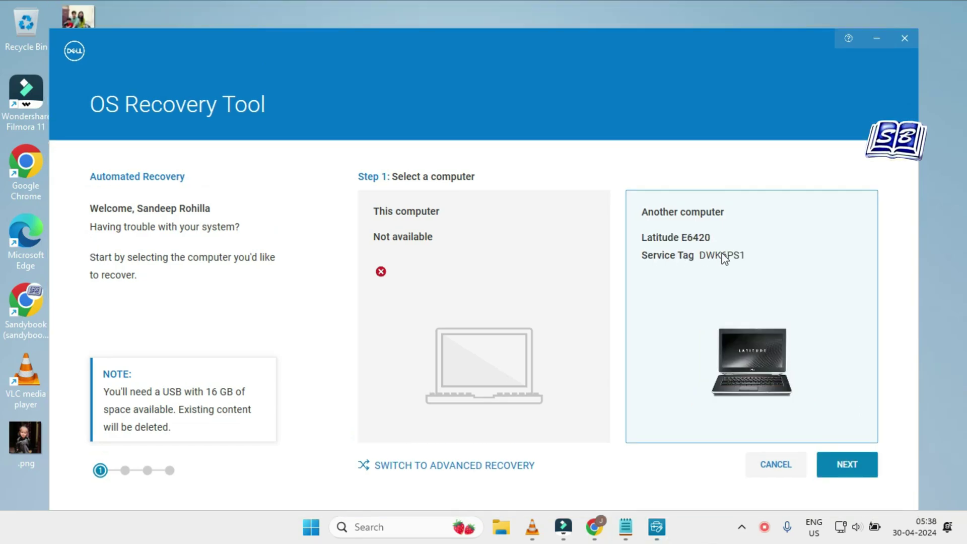
- Proceed with the identified computer, choose the E: SanDisk Ultra USB drive, accept its reformatting and start the recovery image download
click(850, 469)
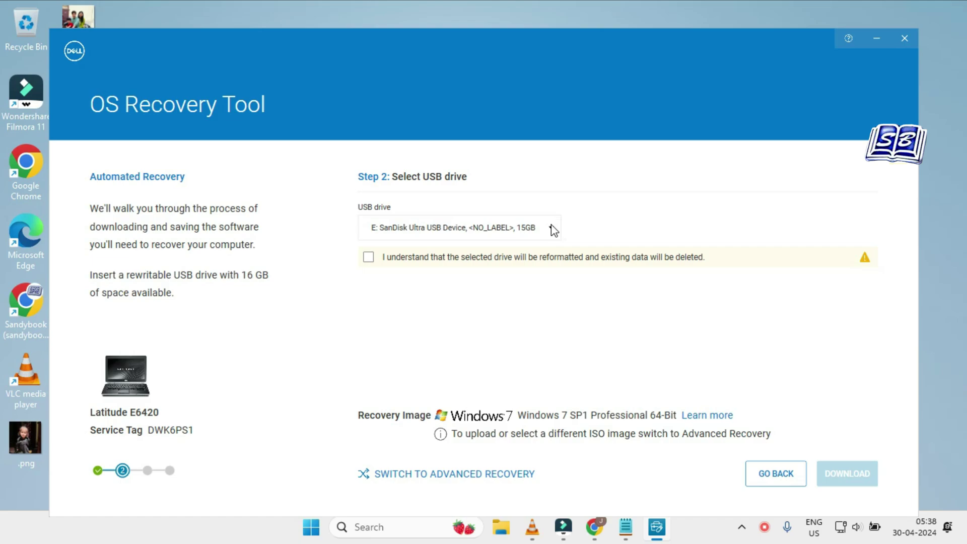
click(550, 229)
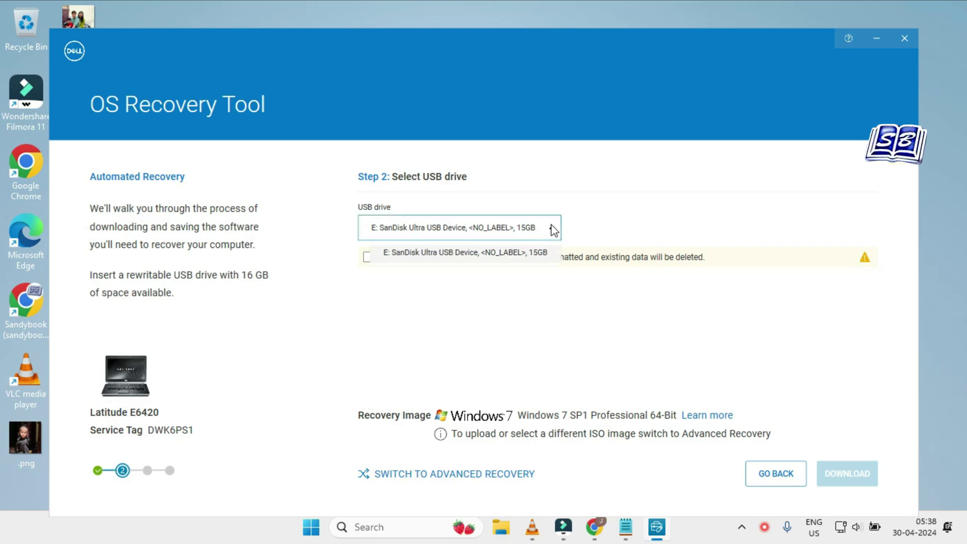
click(478, 260)
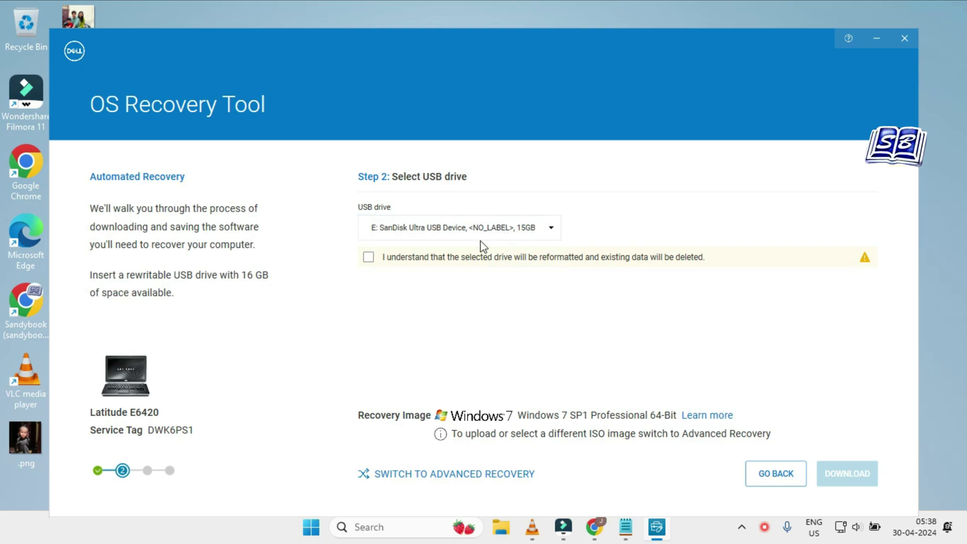
click(369, 257)
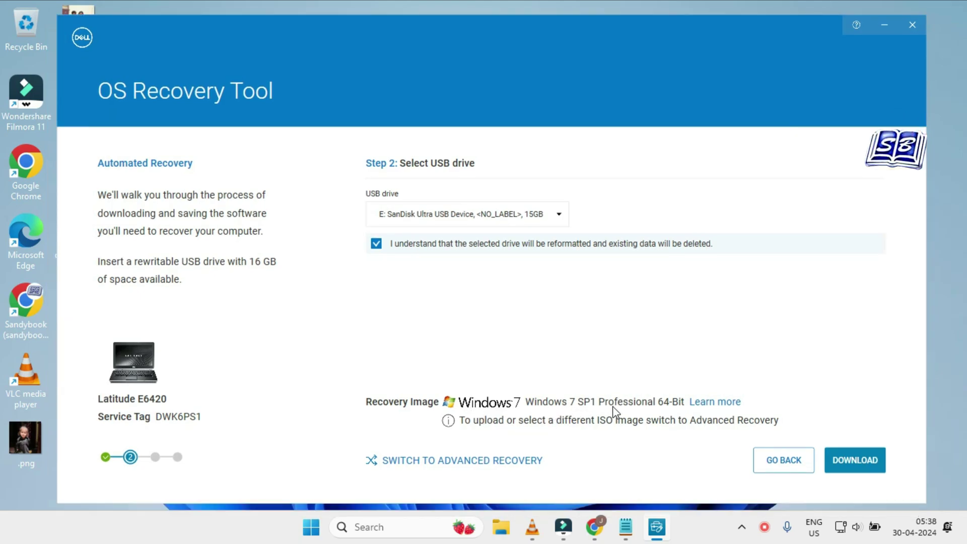
click(860, 470)
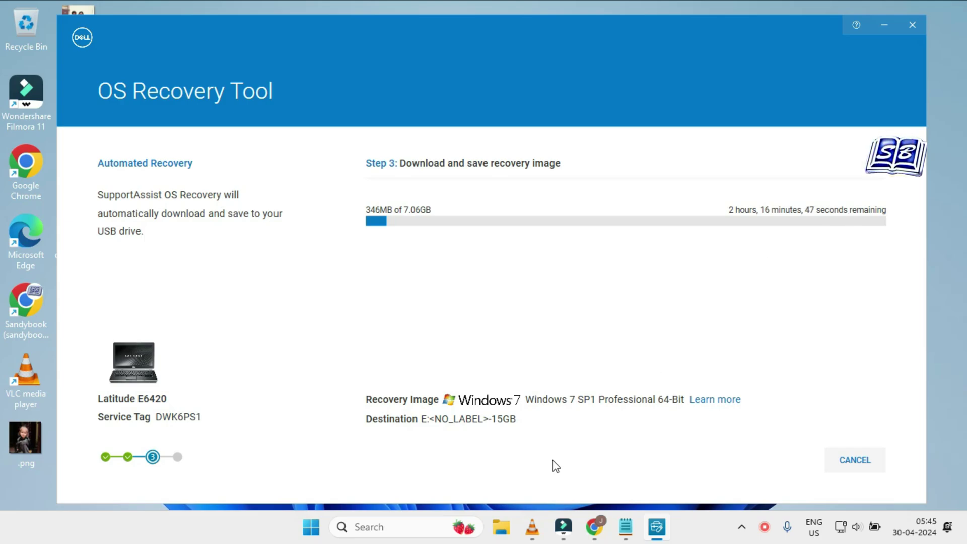
- Open Local Disk (C:) in File Explorer and set the folder options to show hidden files, folders, and drives
click(506, 532)
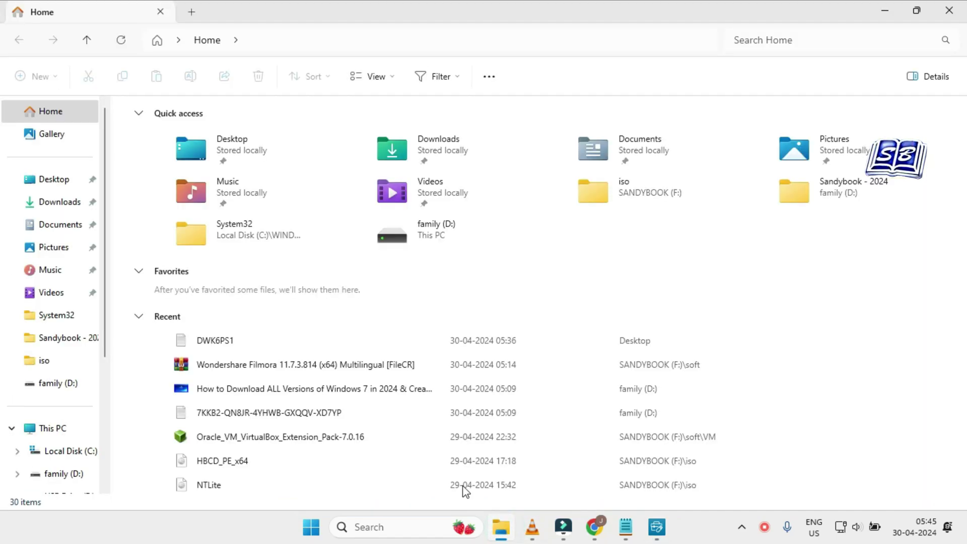
click(63, 430)
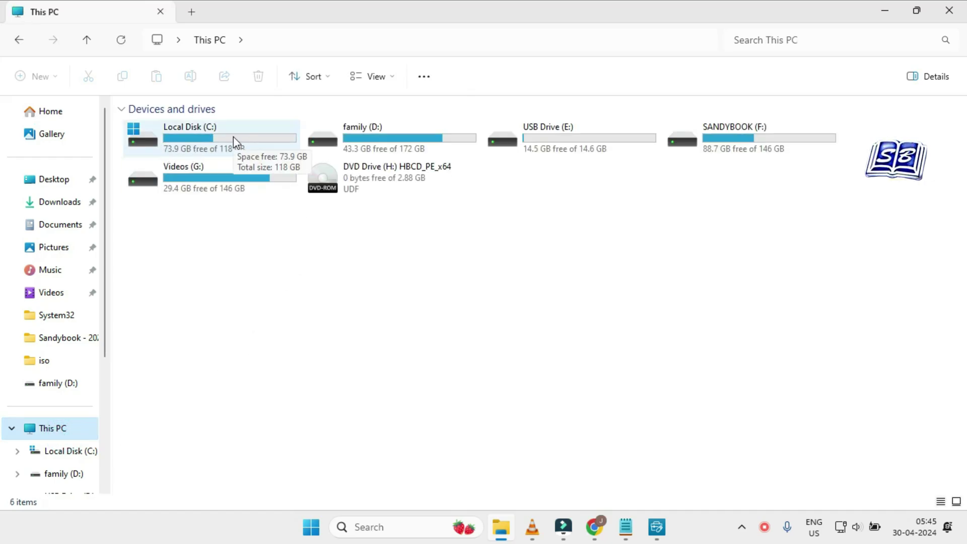
double_click(249, 137)
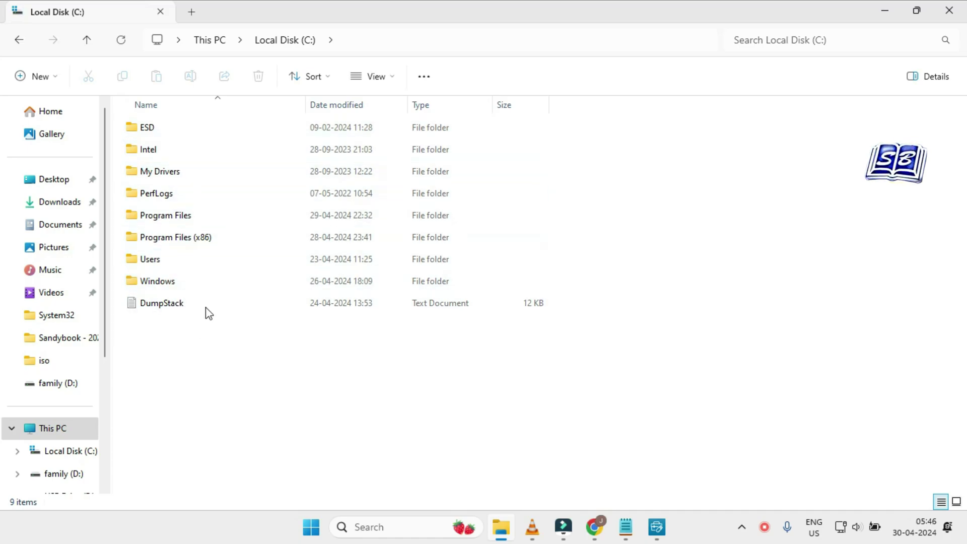
click(425, 79)
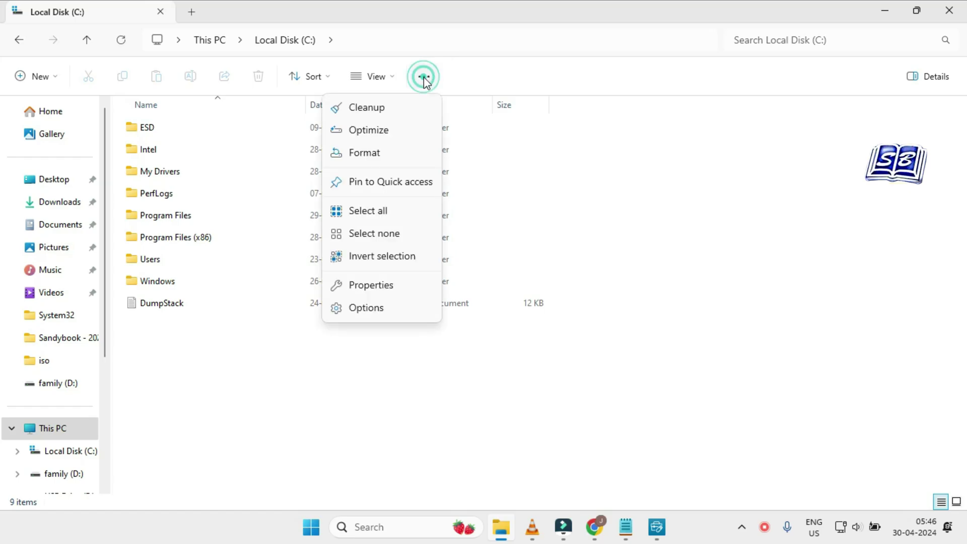
click(385, 313)
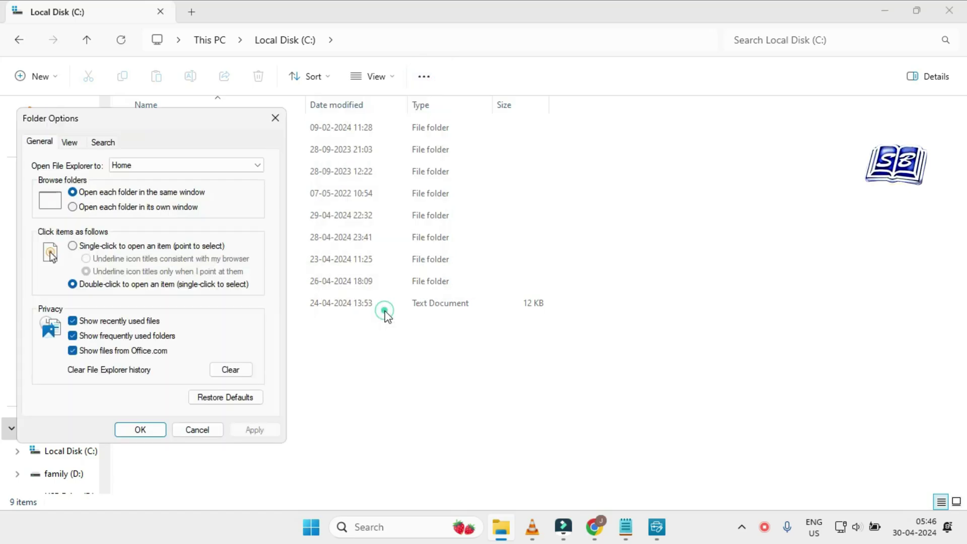
click(69, 144)
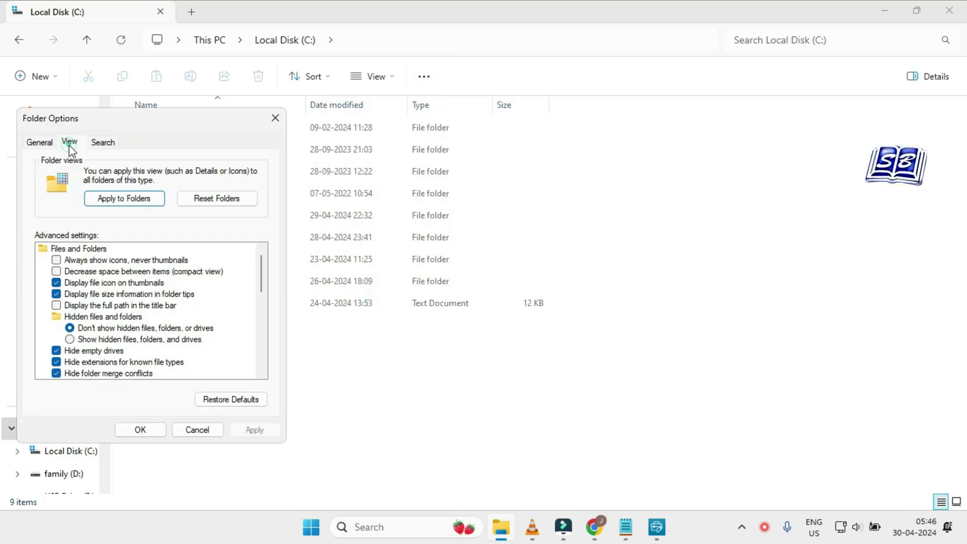
click(91, 341)
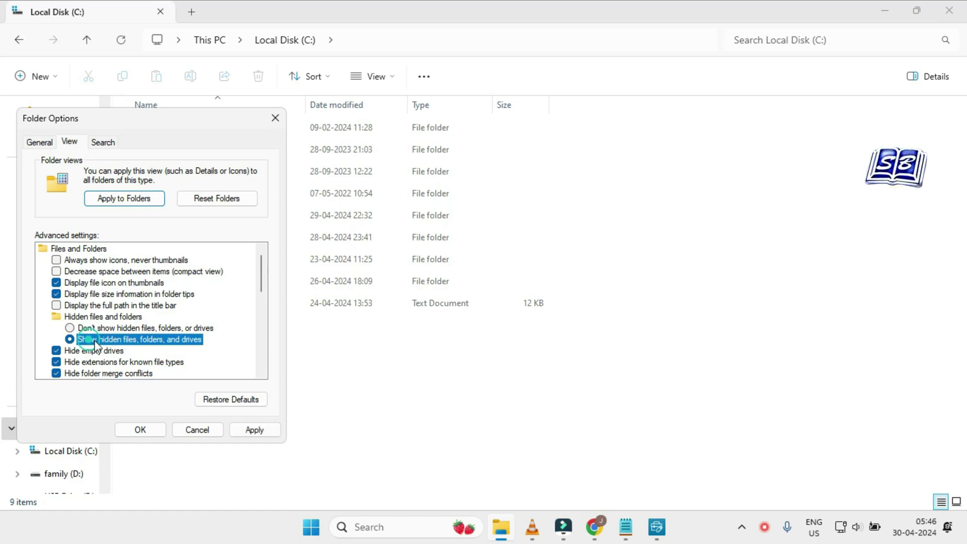
click(151, 431)
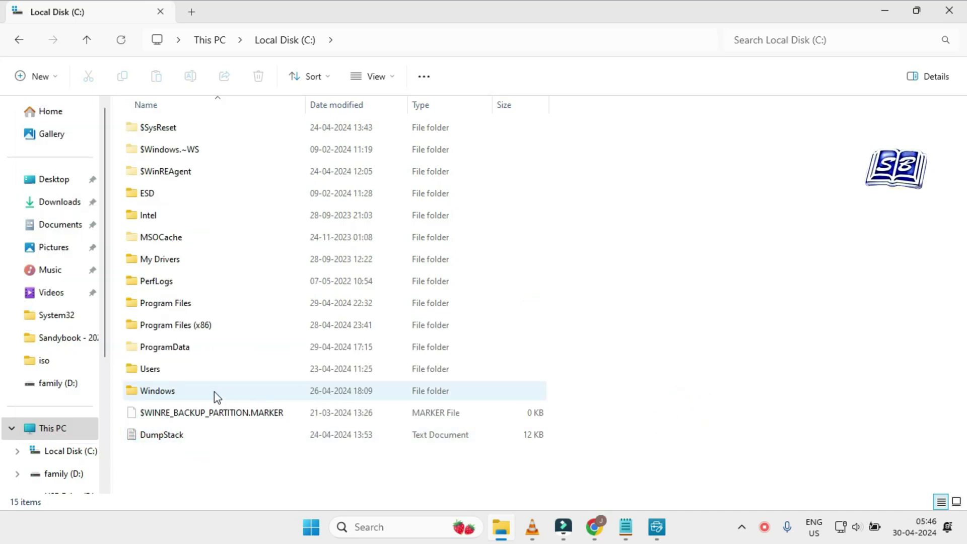
- Open the folder ProgramData\Dell\OS Recovery Tool\Downloads on the C: drive
double_click(234, 346)
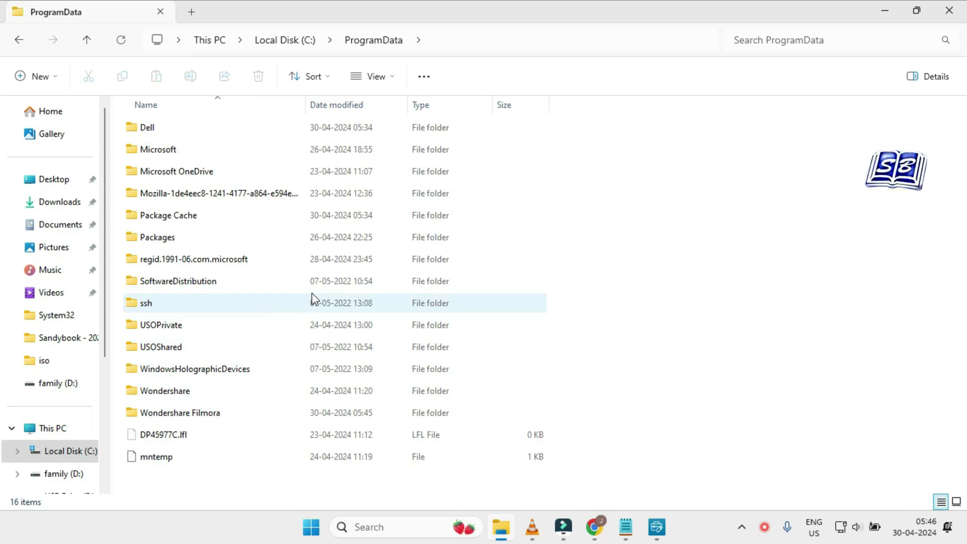
double_click(224, 133)
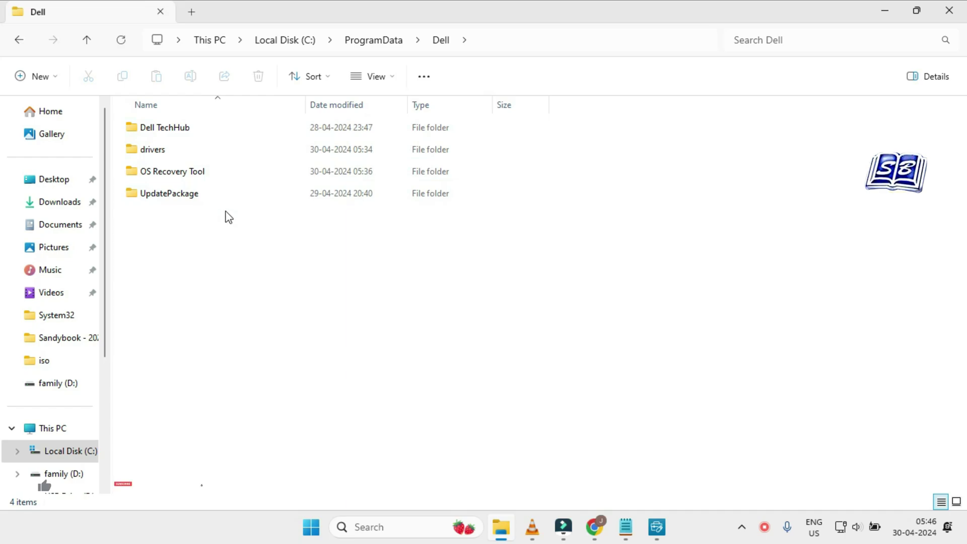
double_click(246, 173)
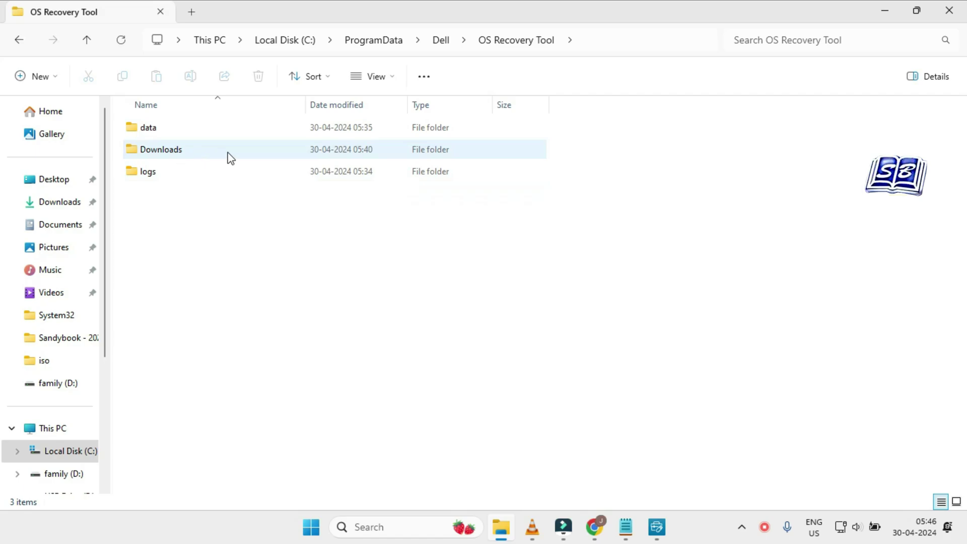
double_click(230, 157)
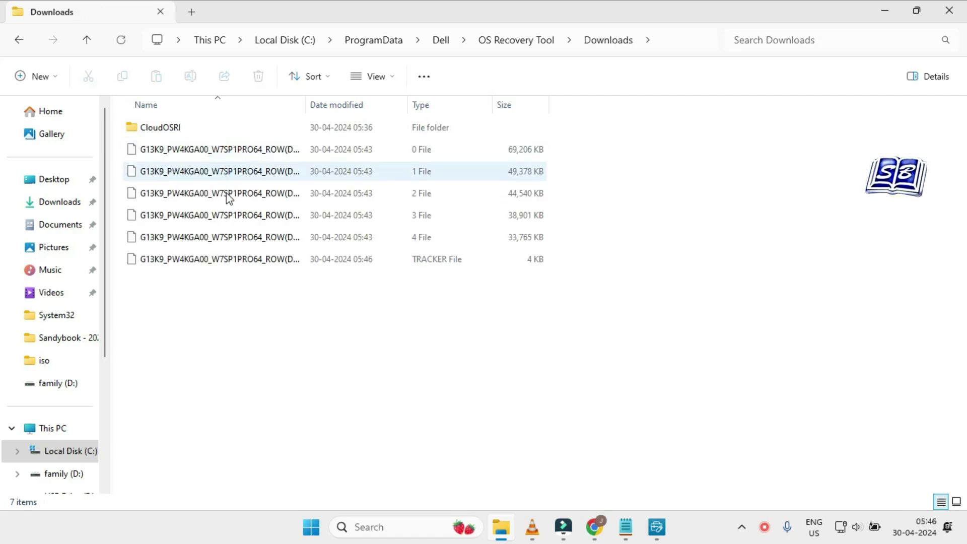
- Point out the partial image files in this folder, return to the OS Recovery Tool folder and minimize File Explorer
drag(201, 324, 217, 143)
click(264, 349)
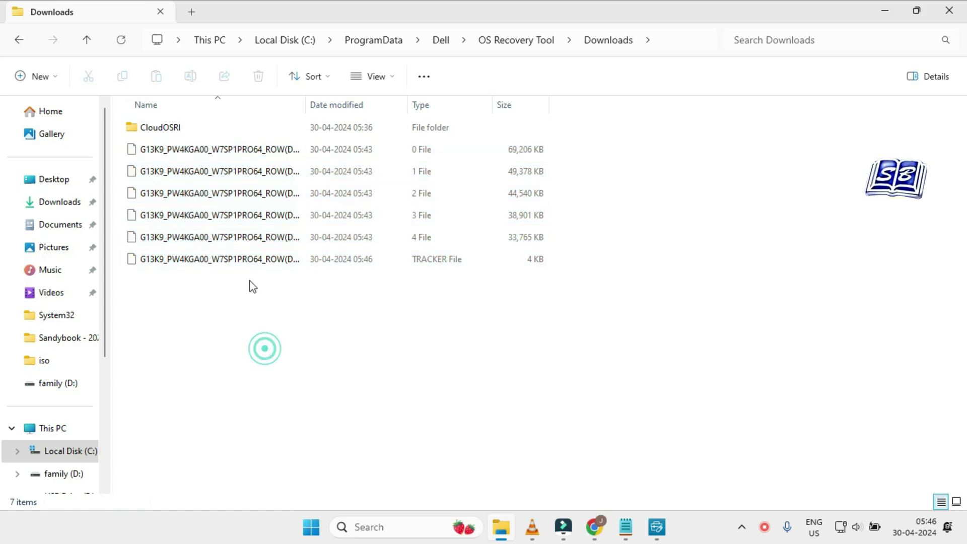
click(21, 42)
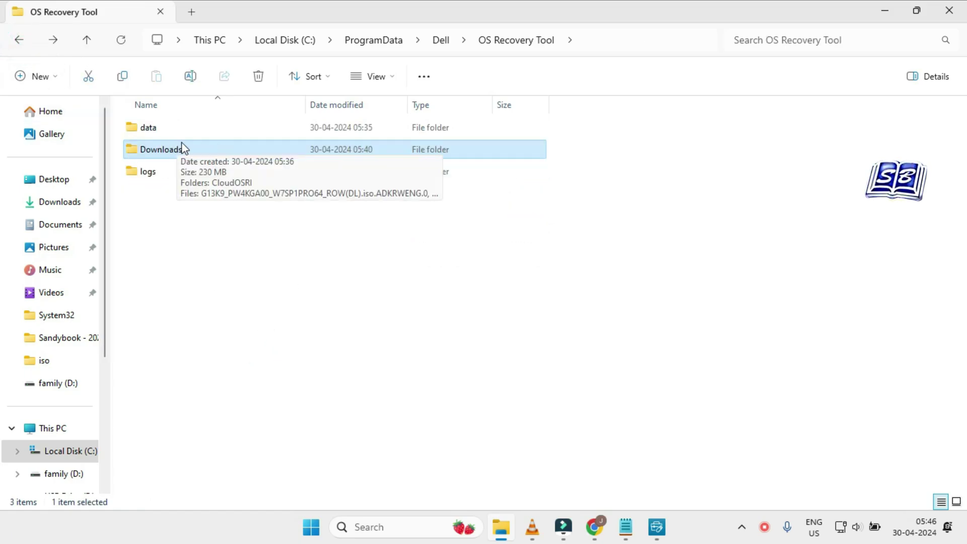
click(884, 10)
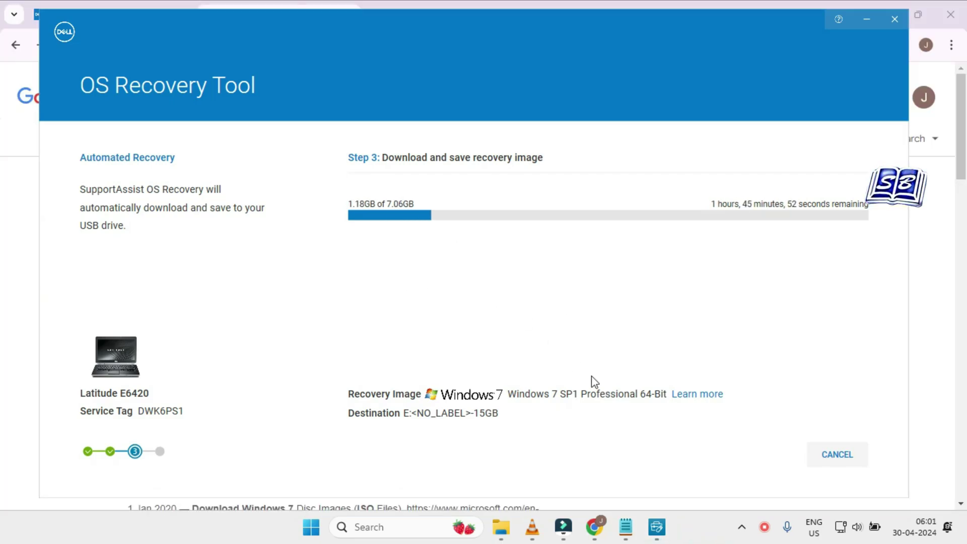
- Switch to Chrome, search Google for "DELL WINDOWS 7 ISO downloads" and open the Dell community article from the results
click(595, 527)
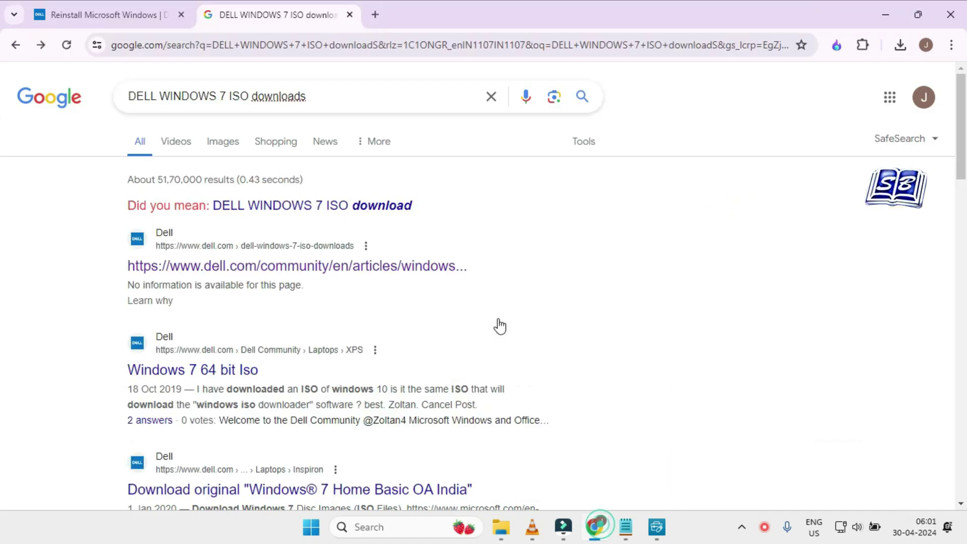
click(371, 96)
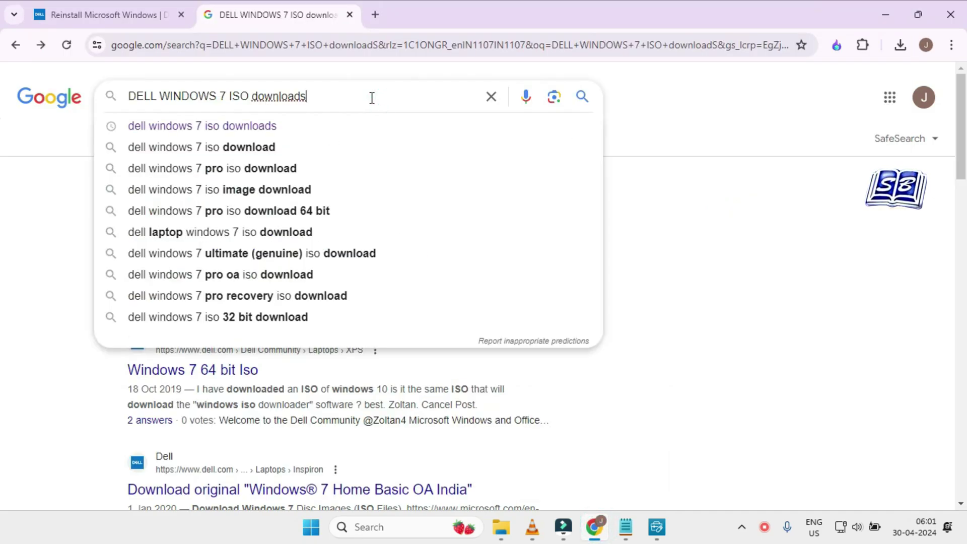
drag(128, 96, 377, 92)
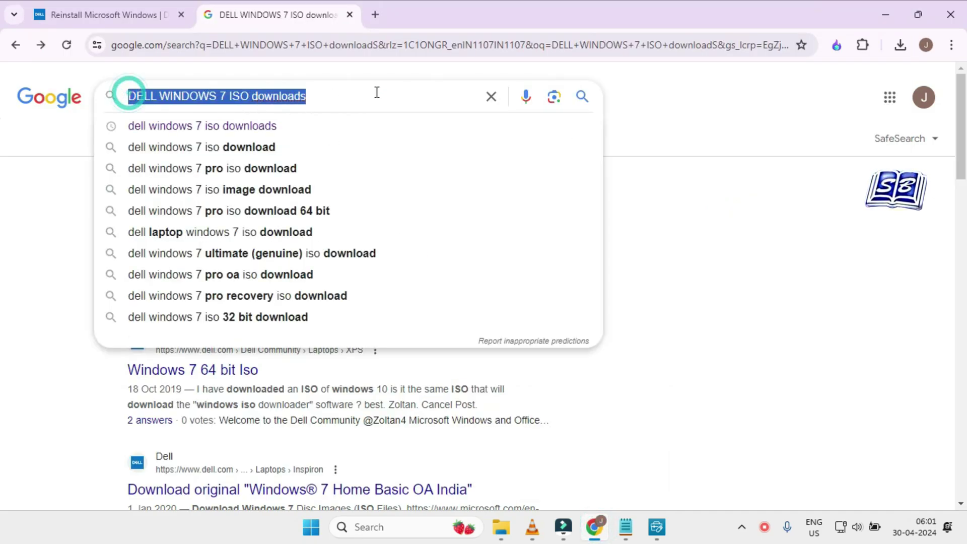
key(Return)
click(254, 276)
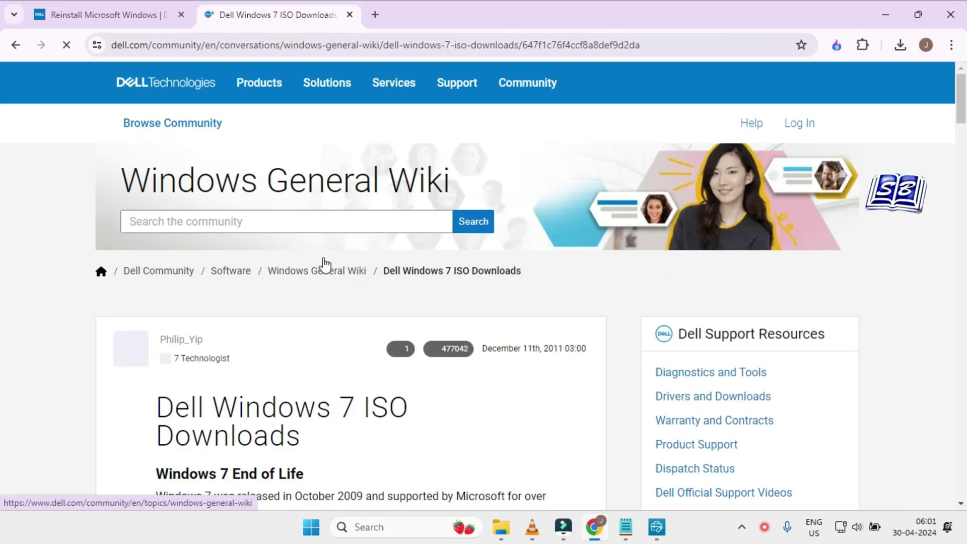
- Read the Dell Windows 7 ISO Downloads article, highlighting its title and the opening lines under Dell Windows 7 Professional OEM ISO
scroll(347, 322, down, 1)
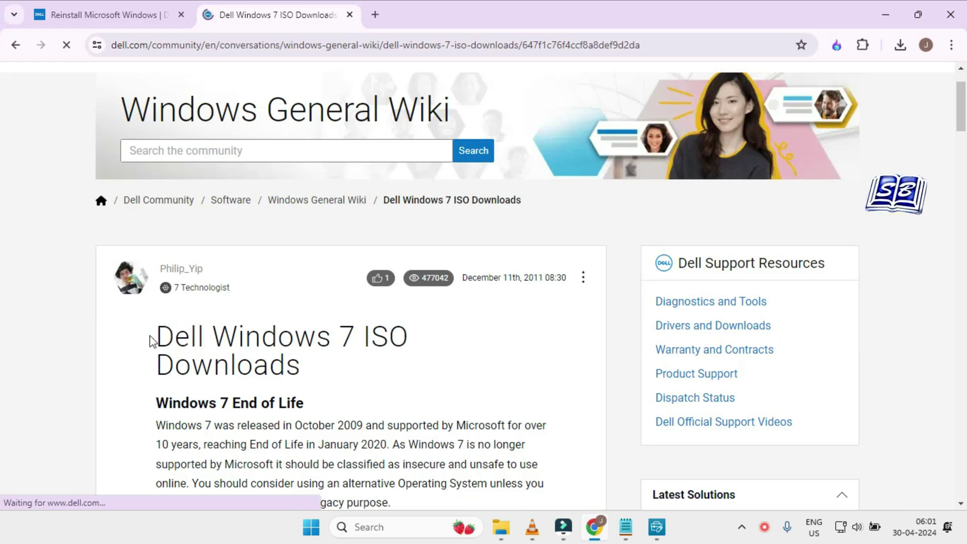
drag(151, 337, 336, 379)
scroll(425, 403, down, 4)
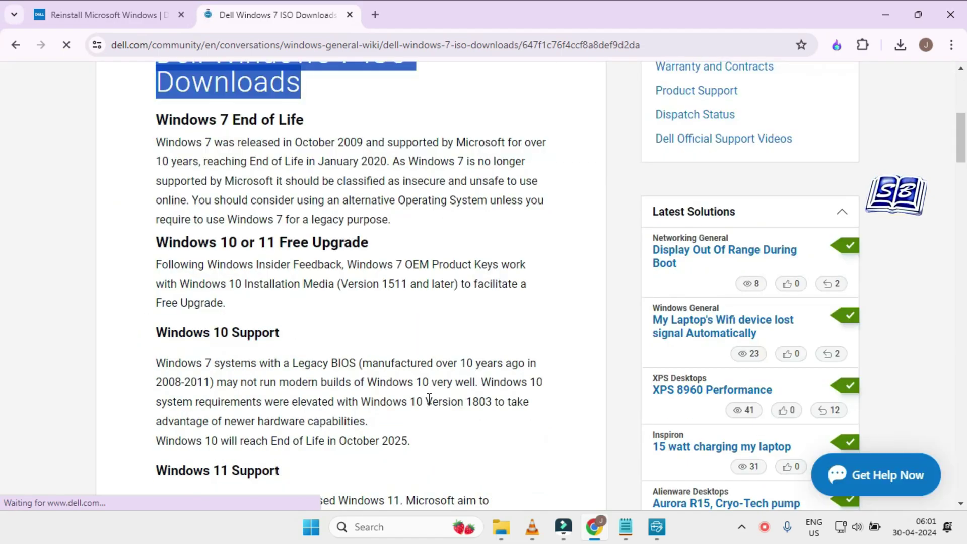
scroll(222, 279, down, 6)
drag(157, 256, 519, 270)
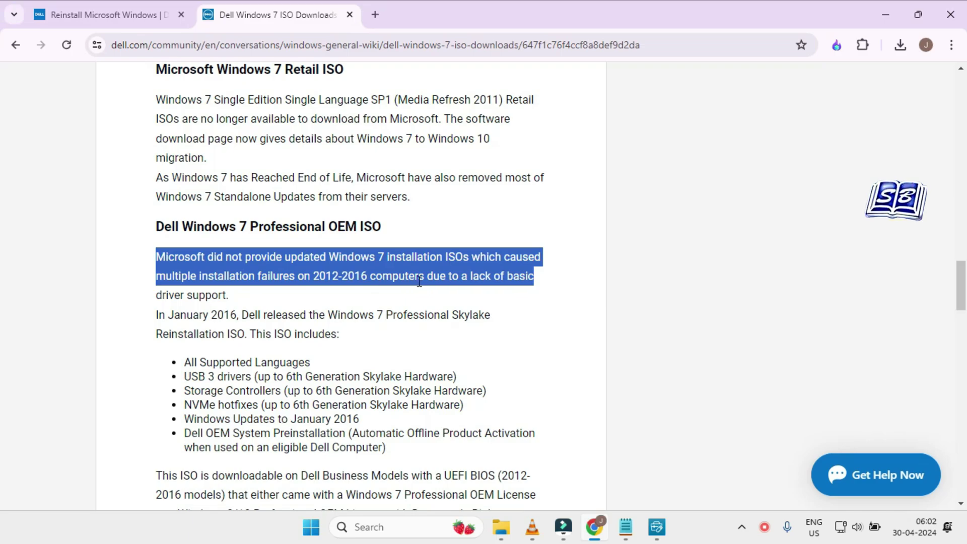
- Read on in the Dell Windows 7 Professional OEM ISO section, highlighting the sentences on the January 2016 Skylake Reinstallation ISO
click(161, 296)
drag(229, 296, 488, 336)
click(233, 305)
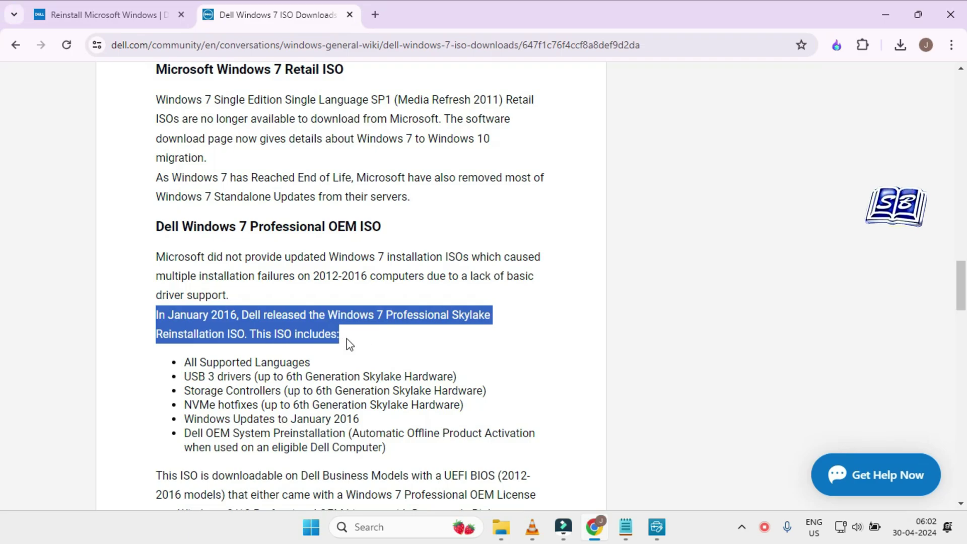
click(359, 330)
scroll(358, 330, down, 3)
scroll(270, 285, down, 3)
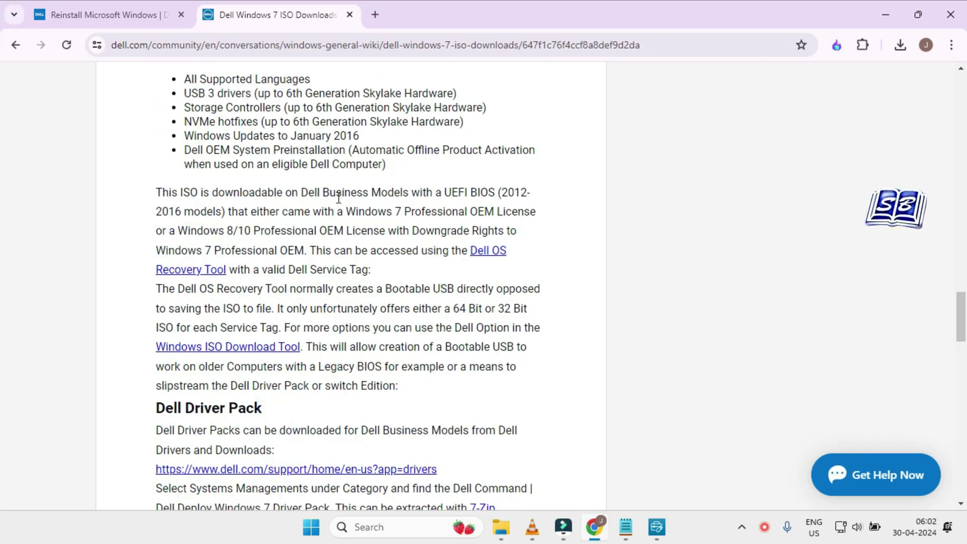
- Read the Home Premium or Ultimate OEM ISO section, highlighting the passages on unsupported editions, the PID.txt file, the sources folder and ei.cfg
scroll(248, 217, down, 10)
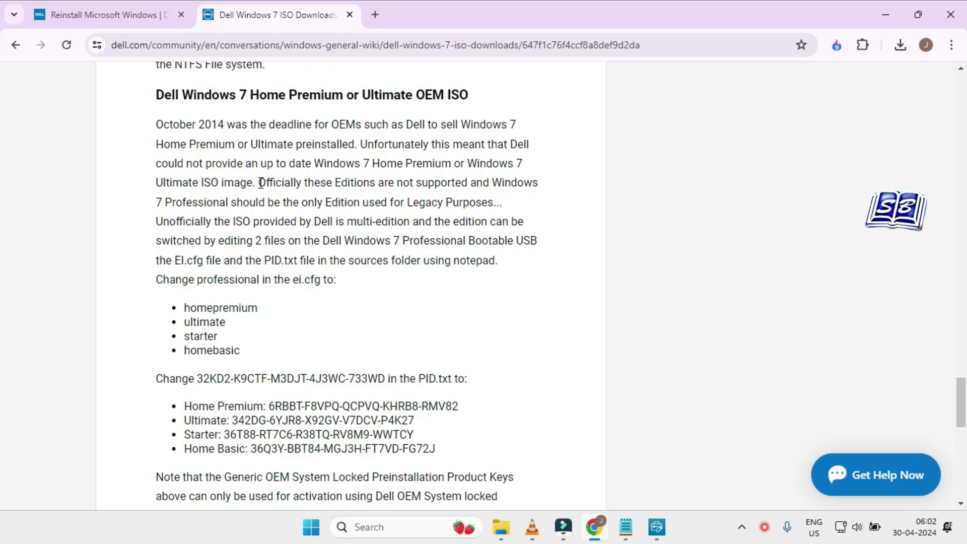
drag(260, 183, 403, 222)
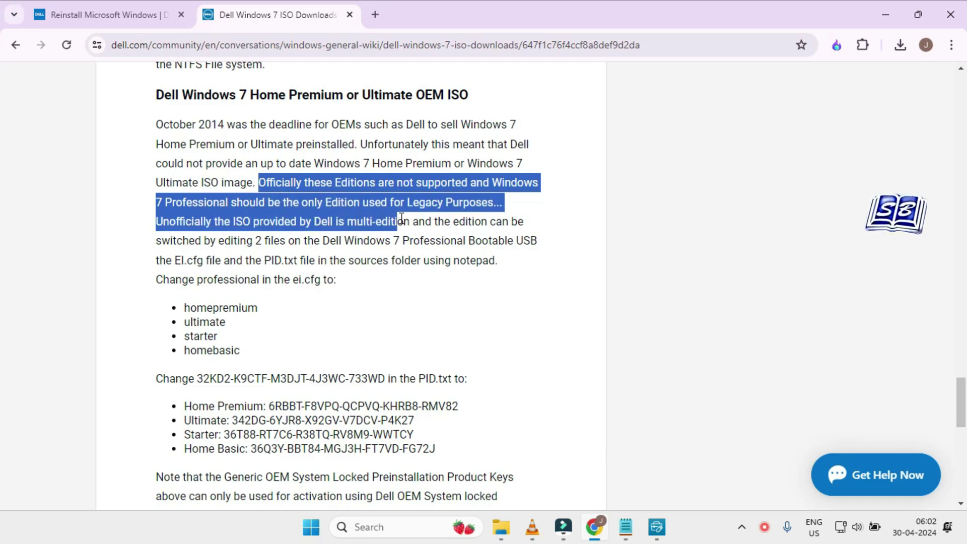
drag(156, 260, 328, 262)
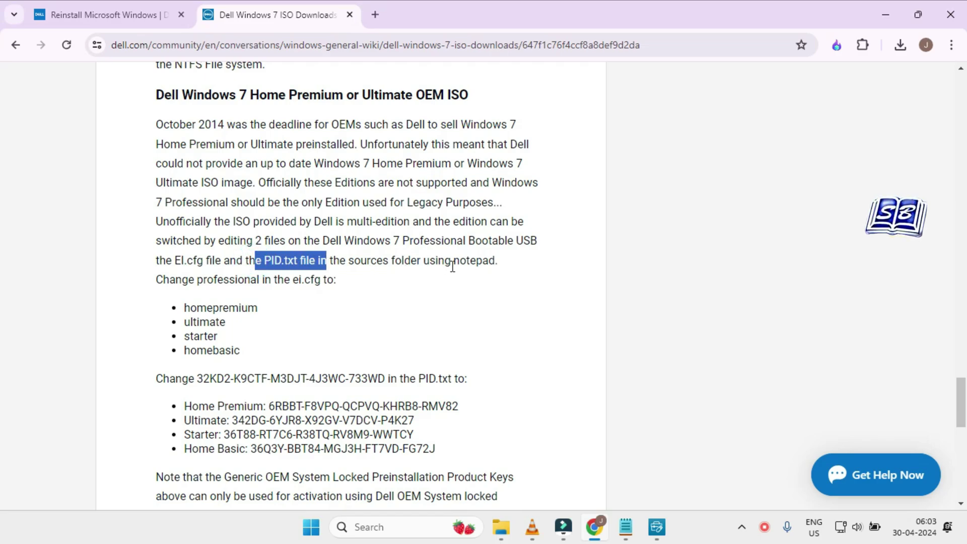
drag(347, 260, 425, 260)
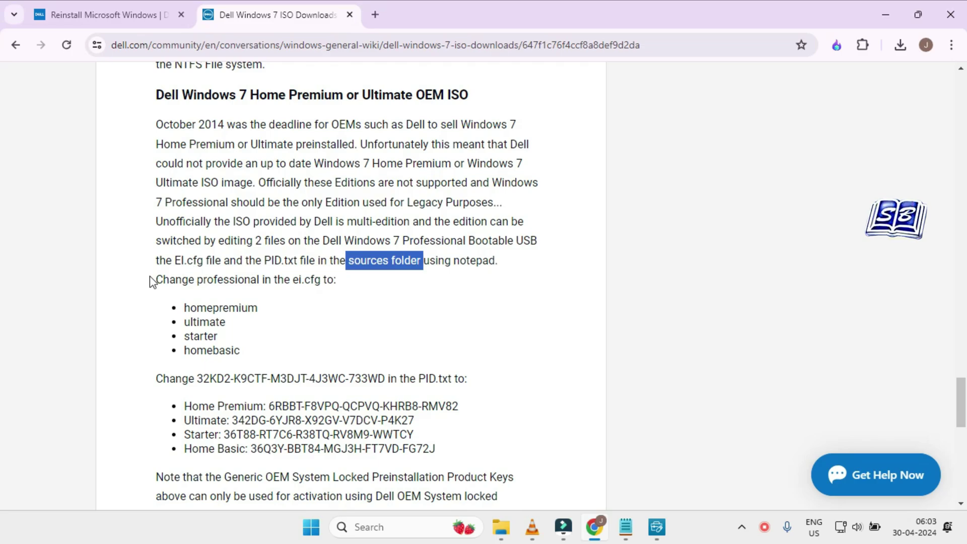
drag(151, 281, 293, 276)
- Highlight the article's web address and minimize Chrome and VLC to get back to the OS Recovery Tool
key(Home)
drag(660, 45, 71, 53)
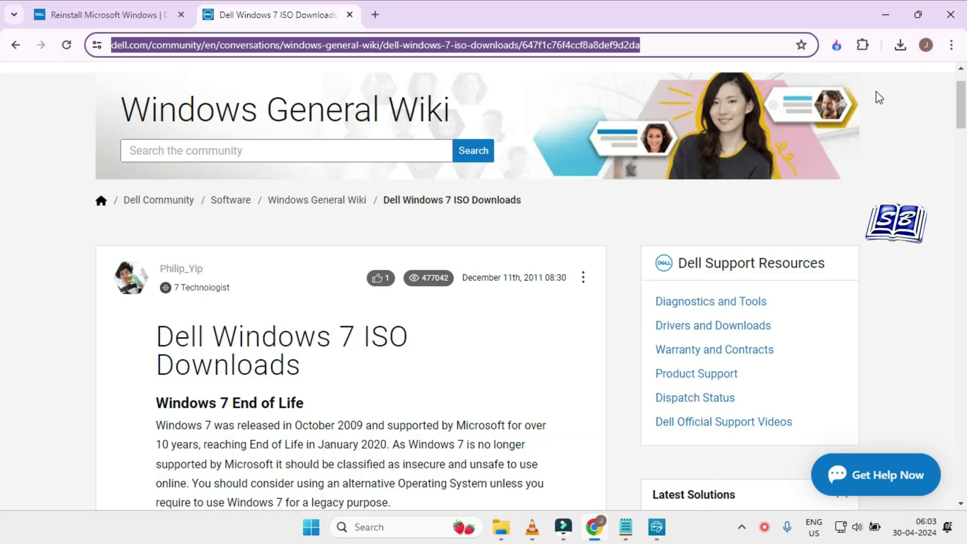
click(885, 14)
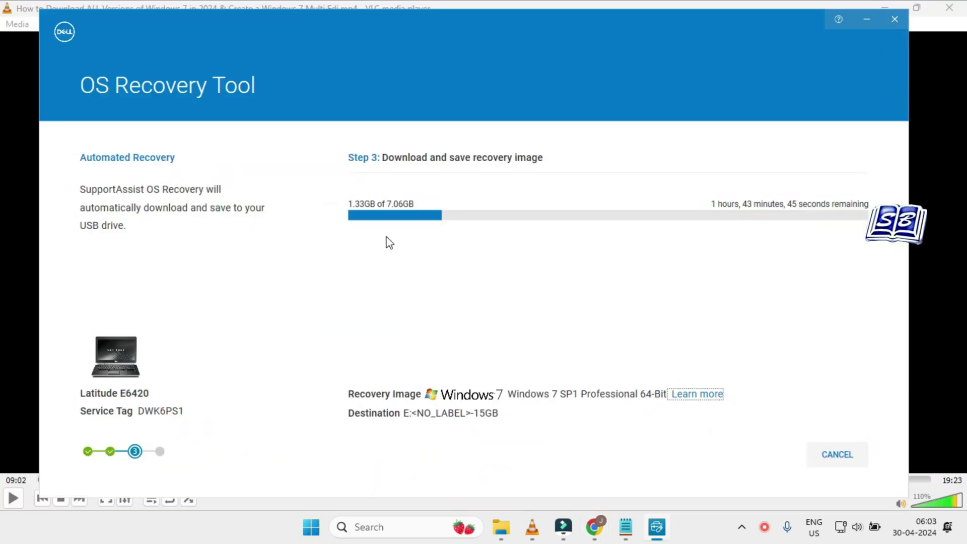
click(887, 6)
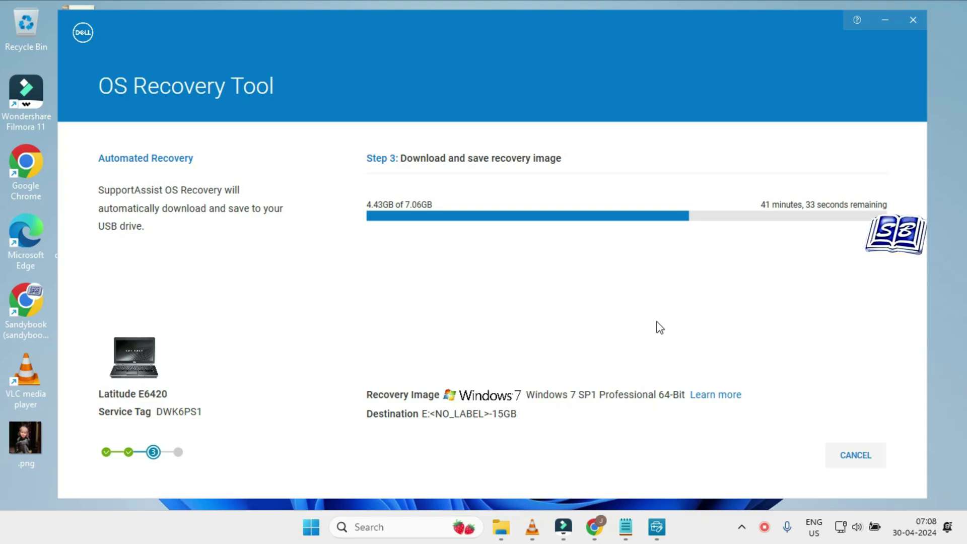
click(741, 527)
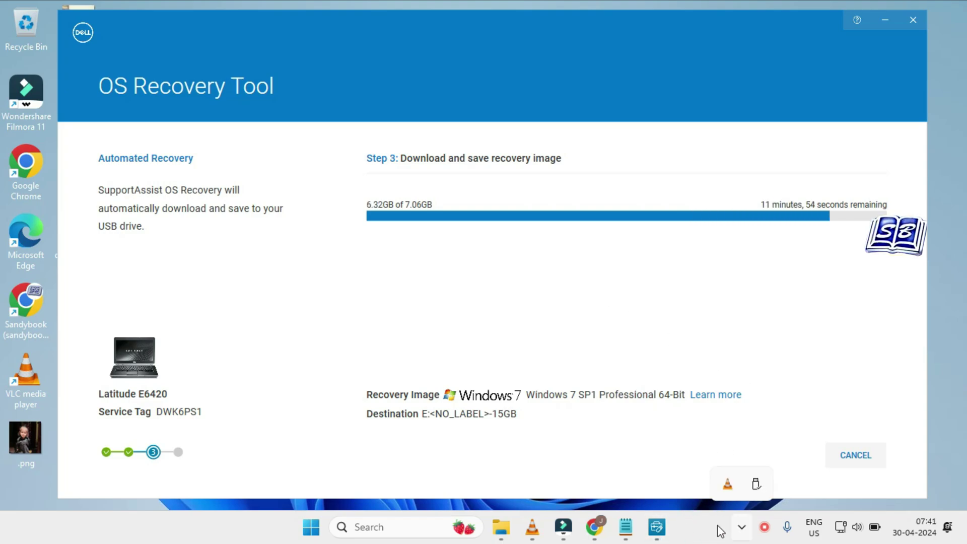
click(702, 528)
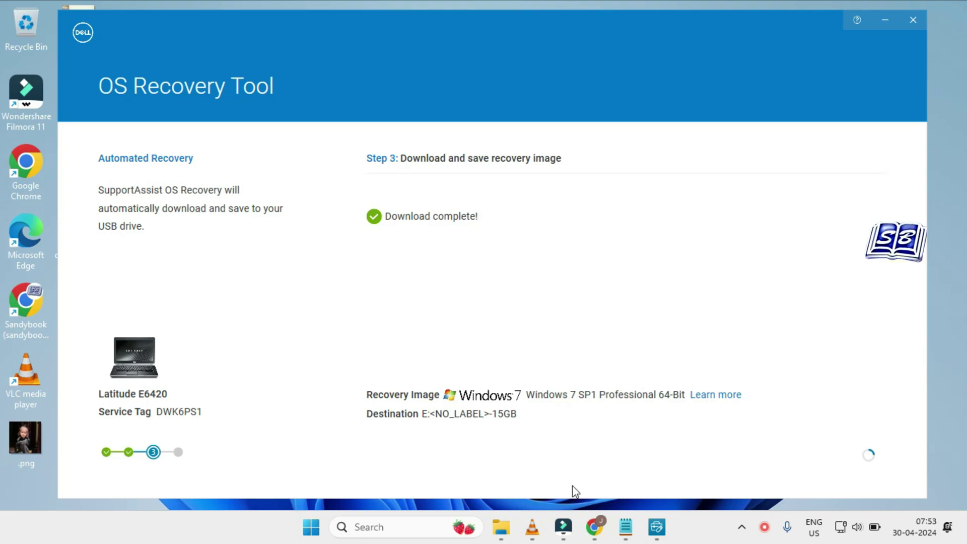
- In File Explorer, open the OS Recovery Tool's Downloads folder and copy the G13K9_PW4KGA00_W7SP1PRO64_ROW(DL) disc image
click(501, 528)
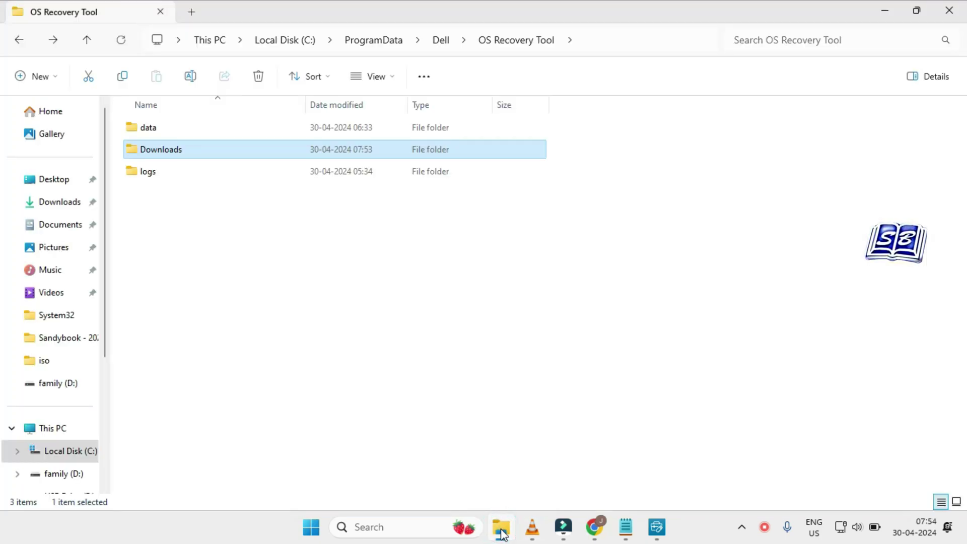
double_click(242, 152)
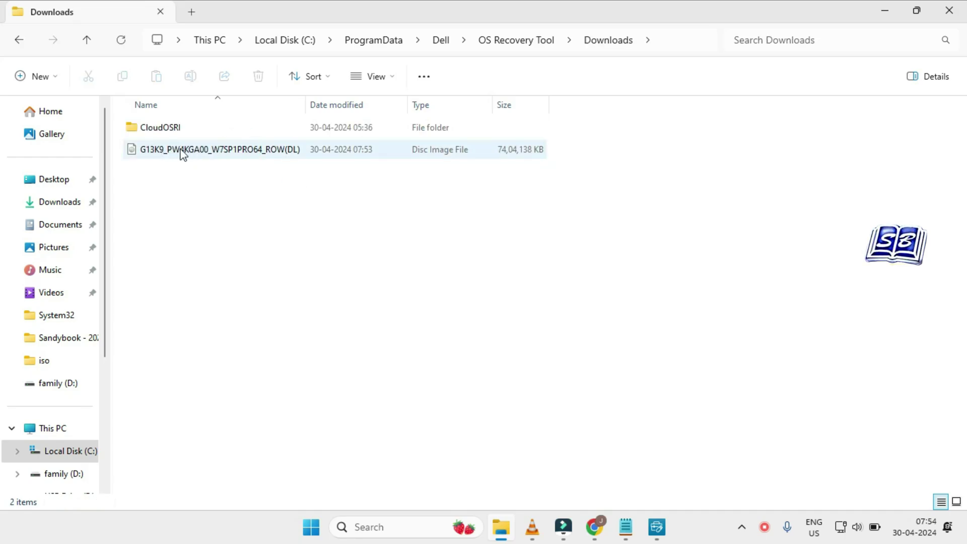
right_click(261, 153)
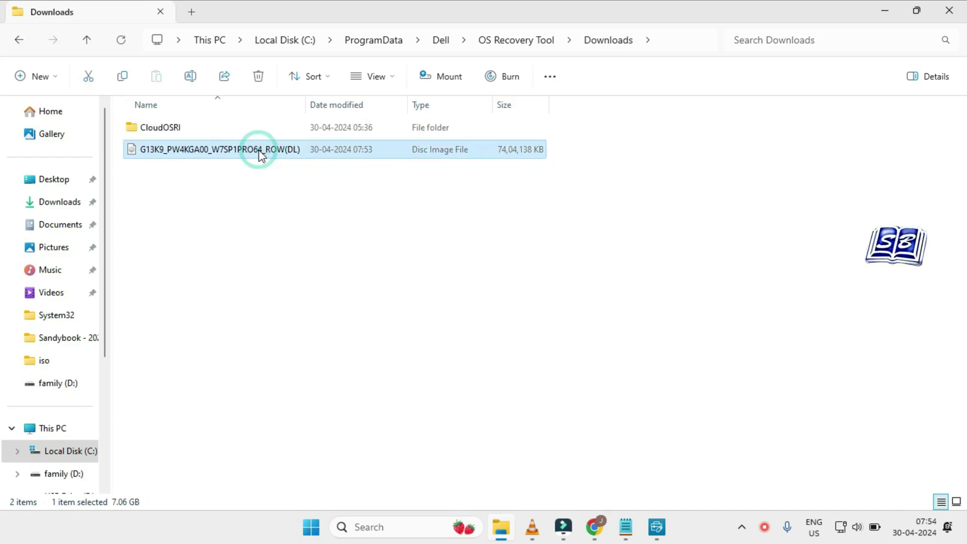
click(301, 170)
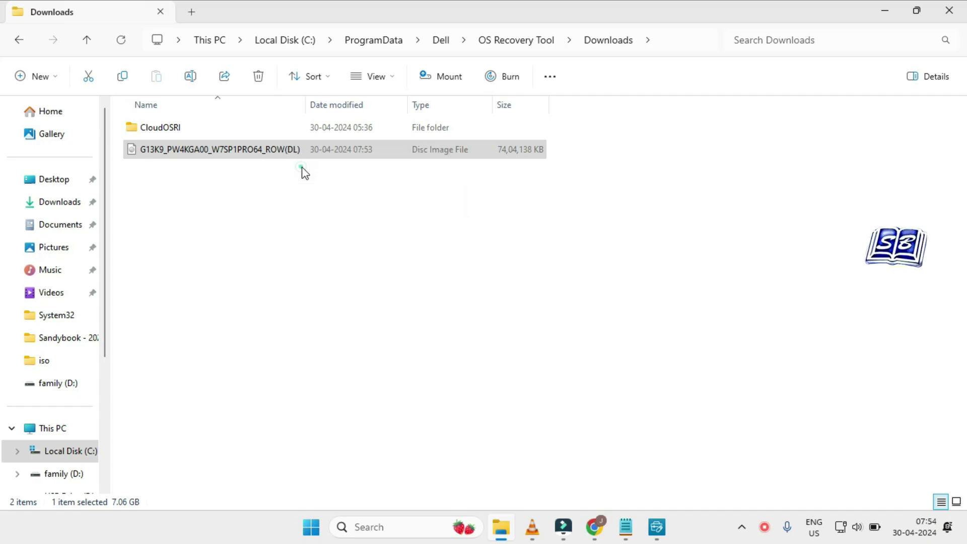
click(886, 14)
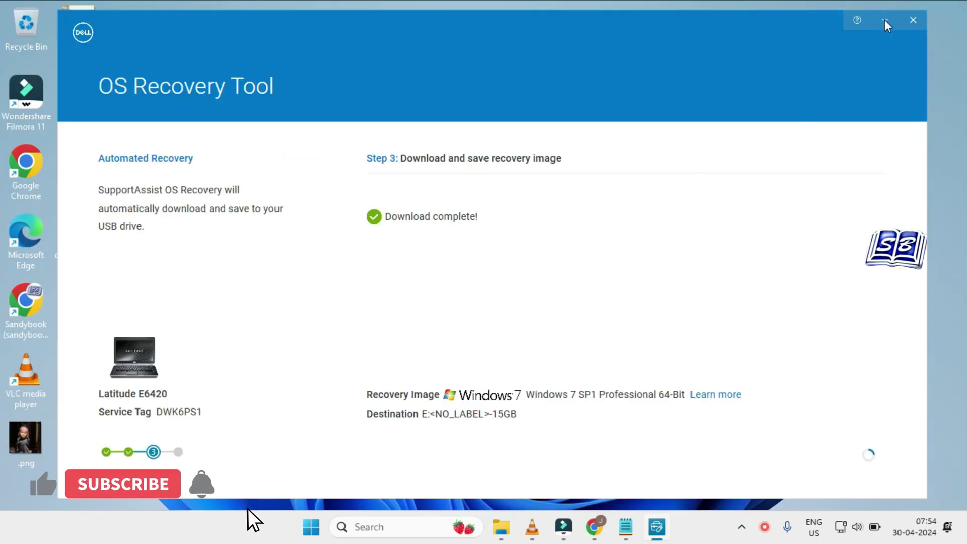
- Minimize the OS Recovery Tool and paste the copied disc image onto the desktop
click(885, 21)
right_click(344, 184)
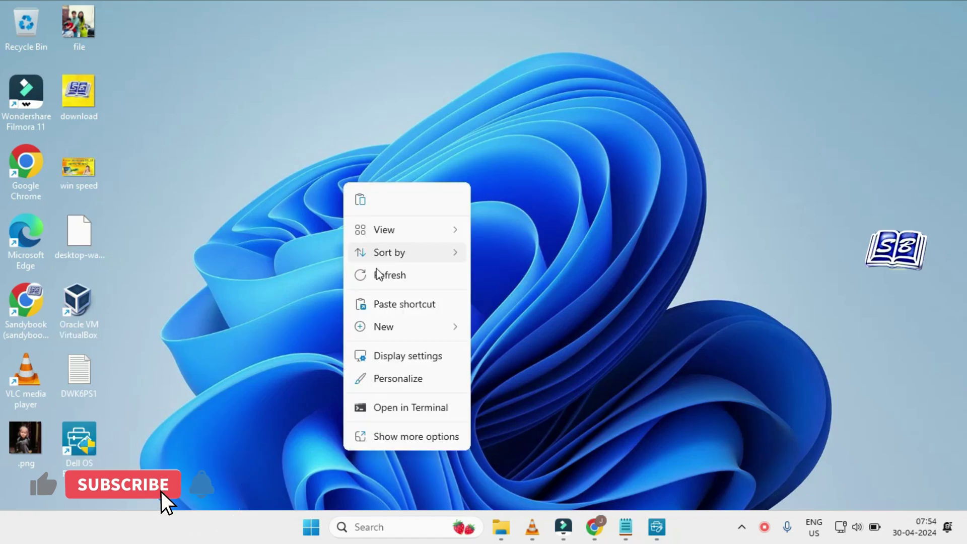
click(363, 204)
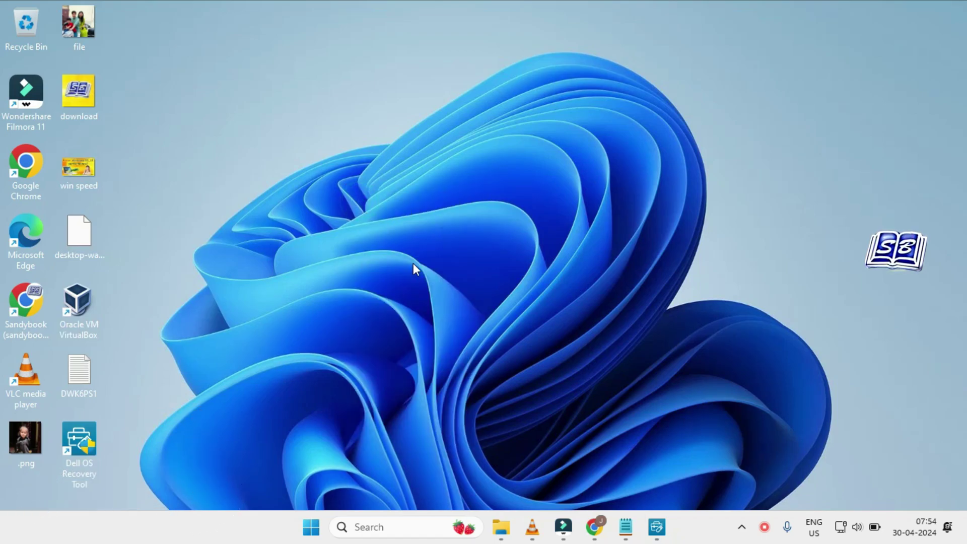
drag(489, 76, 341, 52)
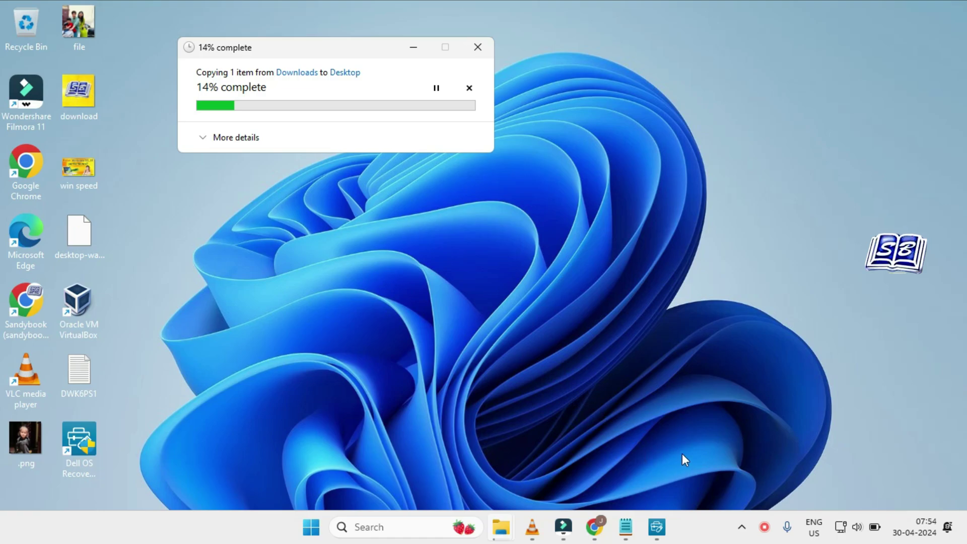
mouse_move(656, 534)
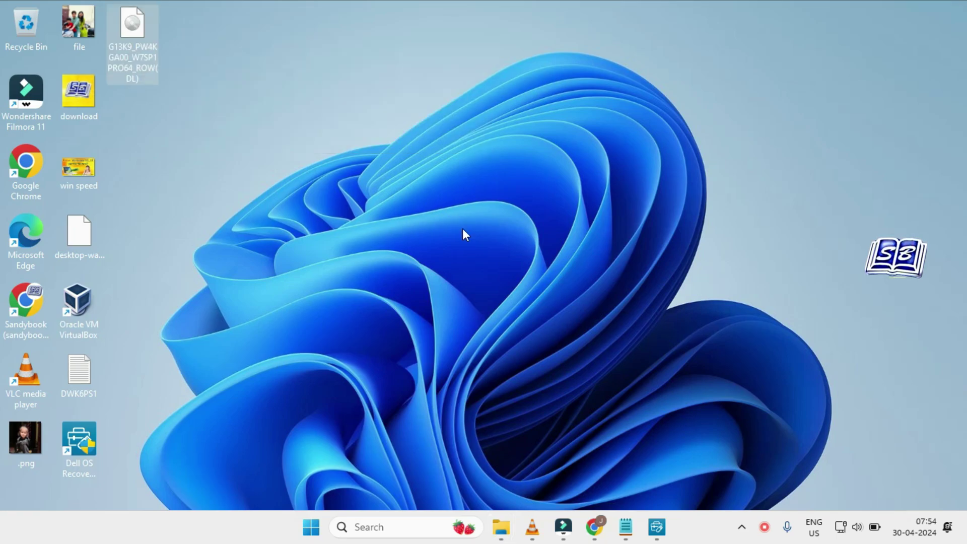
- Move the disc image one place down on the desktop and rename it "windows7 64bit"
drag(138, 29, 137, 100)
key(F2)
text(windows7)
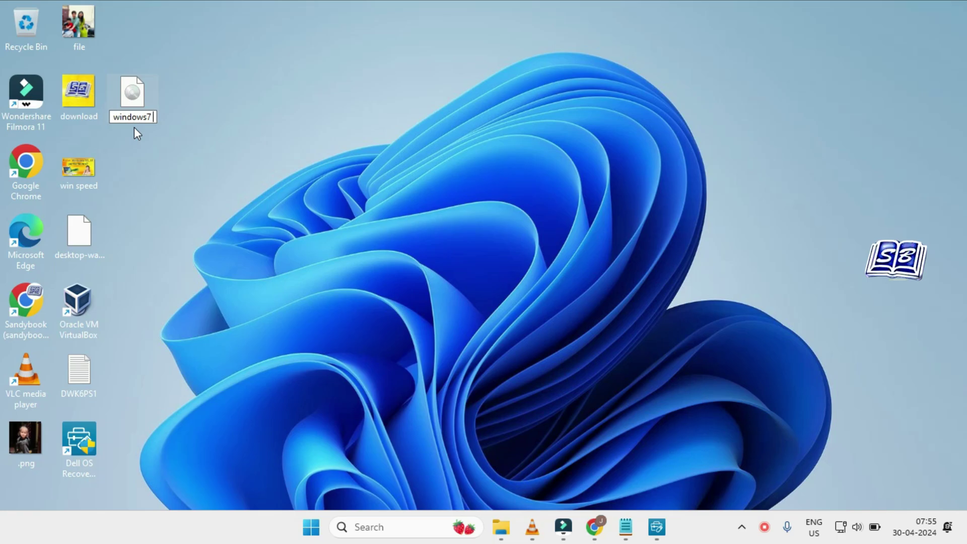
text( 64bit)
click(177, 156)
click(134, 97)
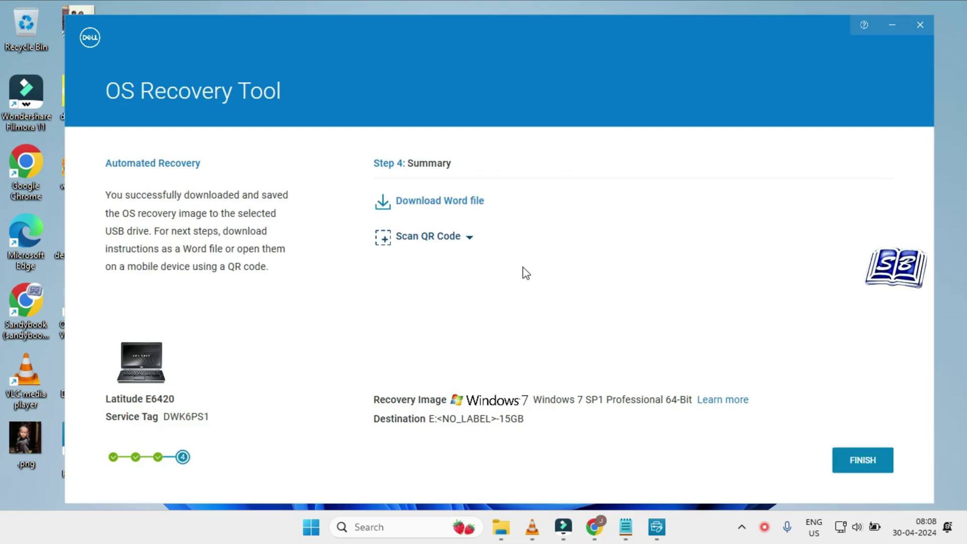
- Recheck the OS Recovery Tool's Downloads folder in File Explorer and finish the recovery wizard from its Summary page
click(503, 530)
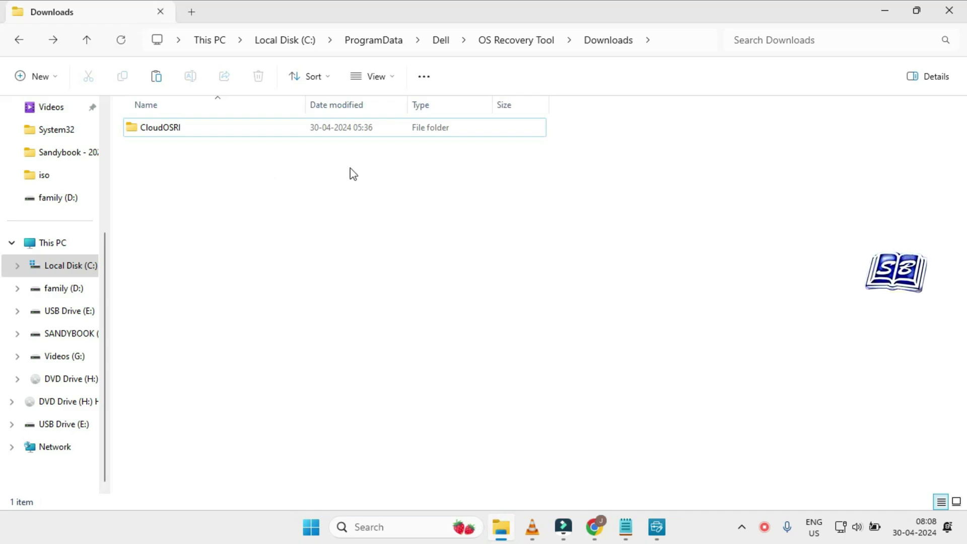
click(19, 40)
double_click(207, 153)
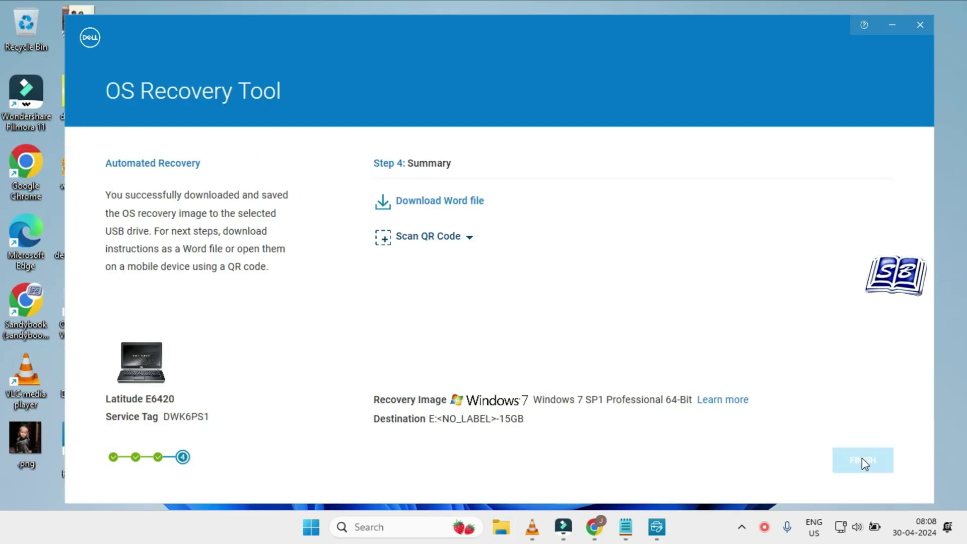
click(862, 459)
- Open the DELLRESTORE (E:) USB drive from This PC, examine its Windows setup files and close File Explorer
click(516, 529)
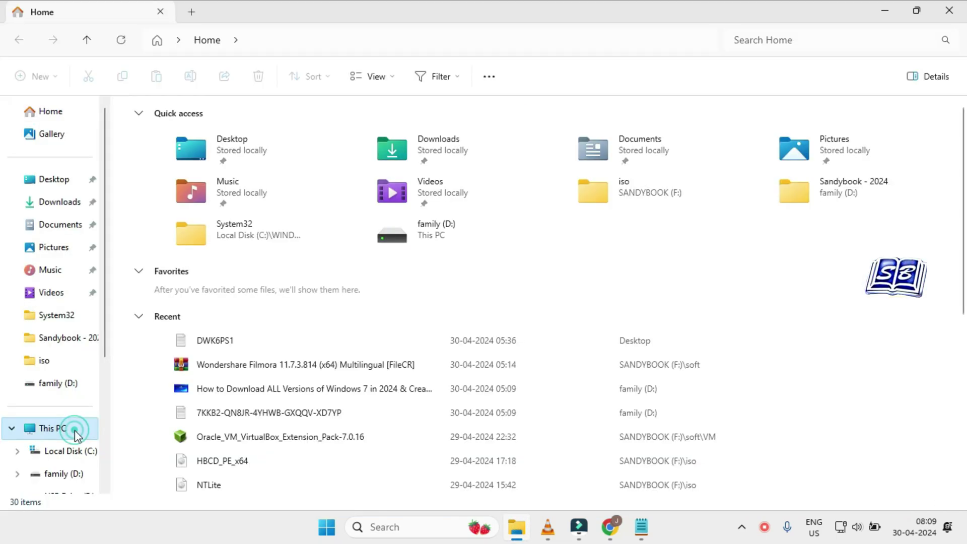
click(55, 429)
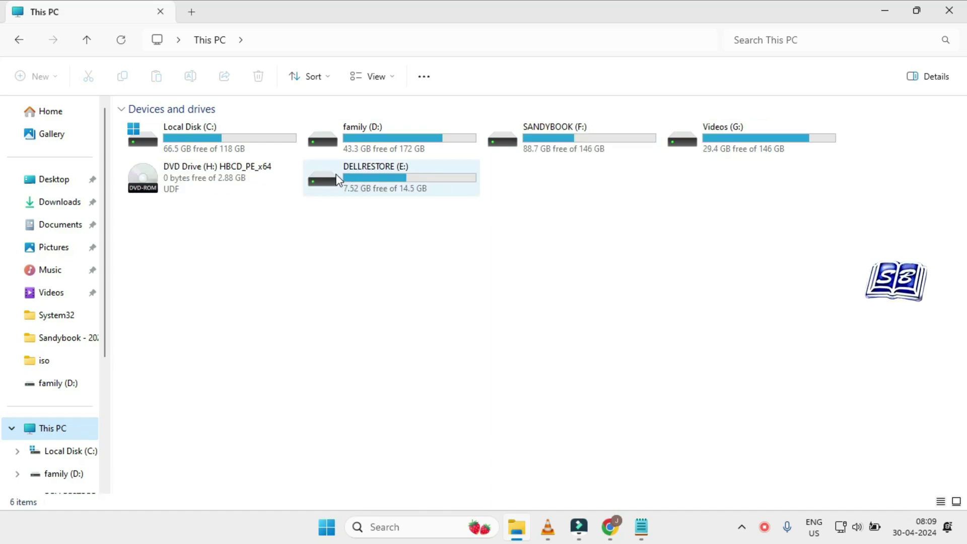
double_click(404, 174)
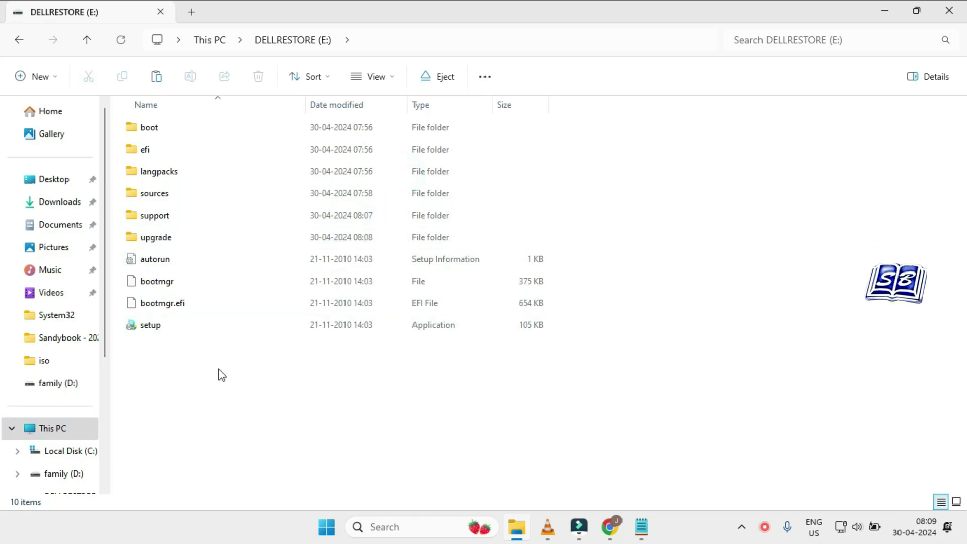
drag(218, 369, 259, 127)
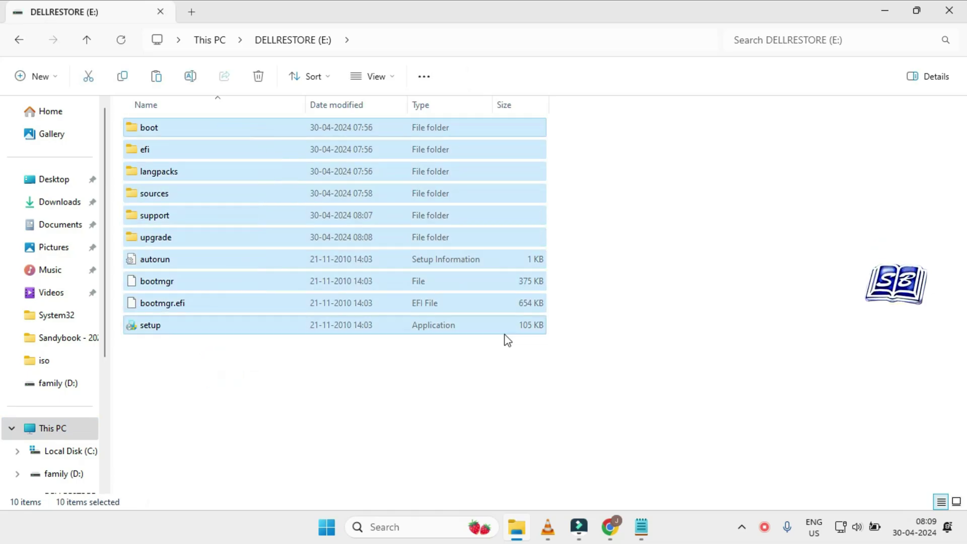
click(638, 353)
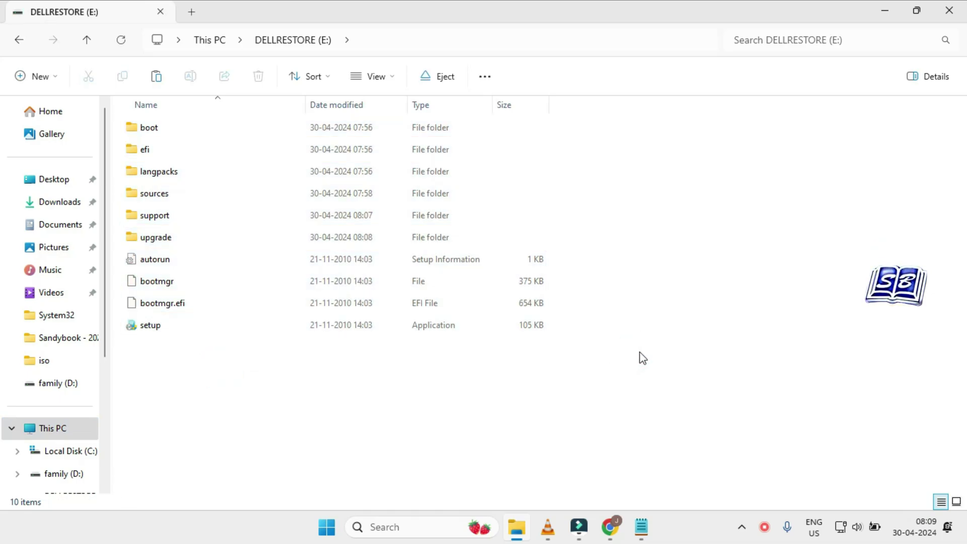
click(951, 16)
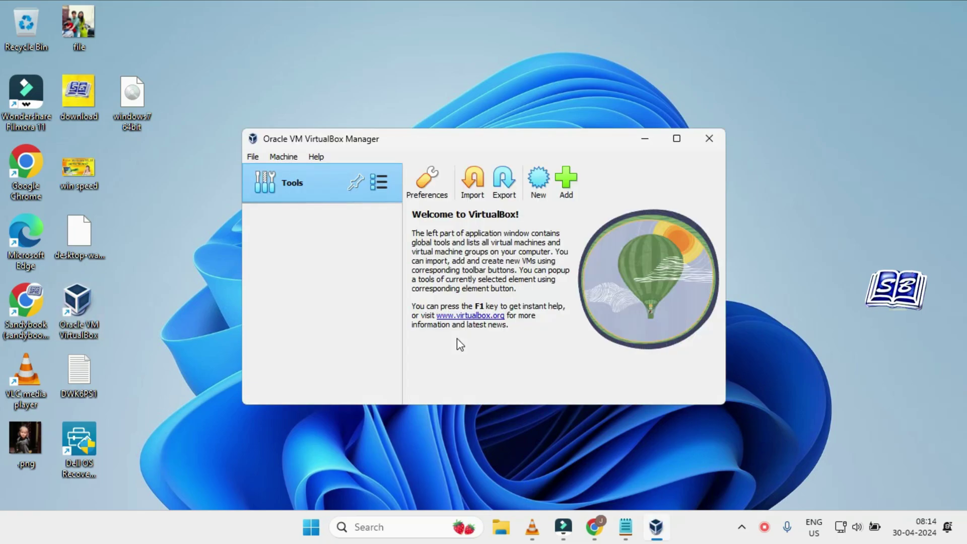
- Begin creating a new virtual machine and name it "Windows 7"
click(539, 193)
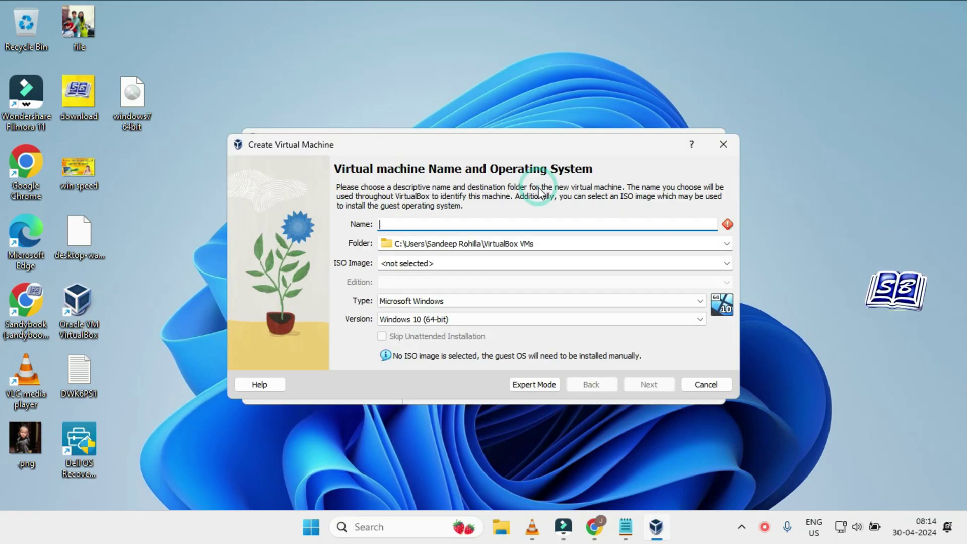
text(W)
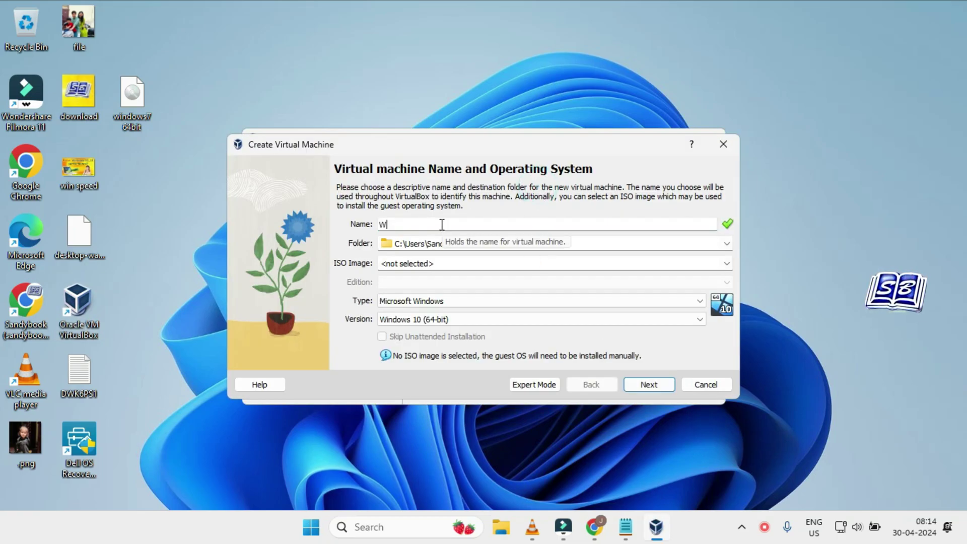
text(indows7)
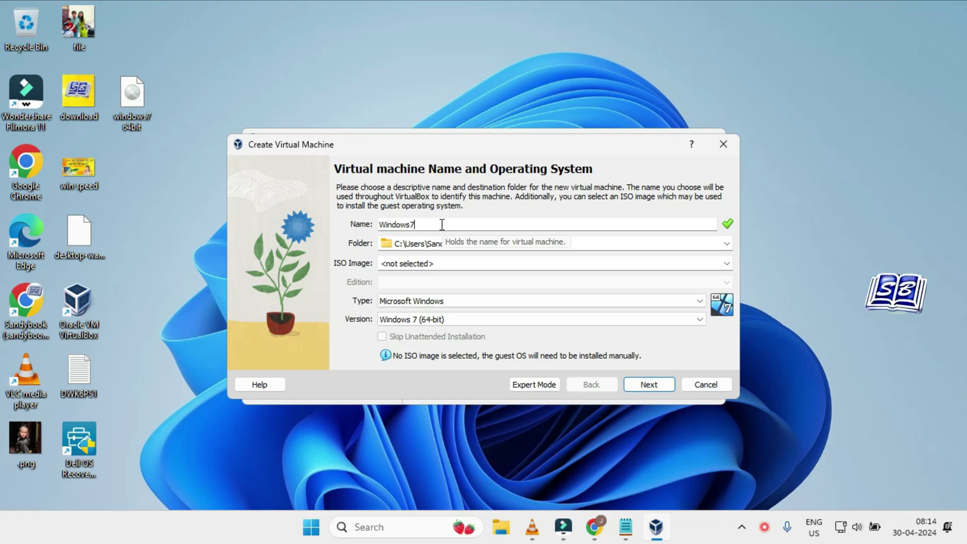
click(415, 224)
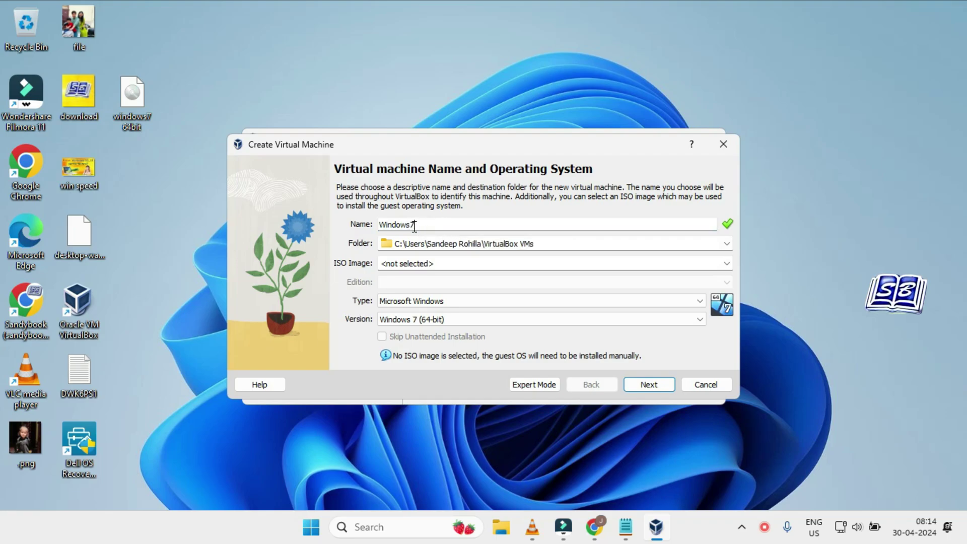
- Attach the "windows7 64bit" ISO from the desktop to the new machine, skip unattended installation and continue to the hardware settings
click(726, 263)
click(607, 288)
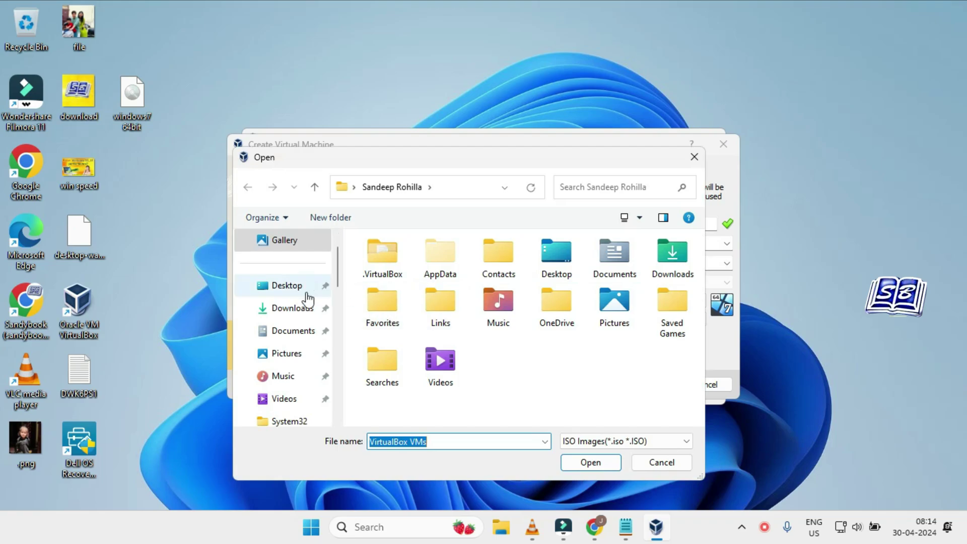
click(299, 292)
click(393, 272)
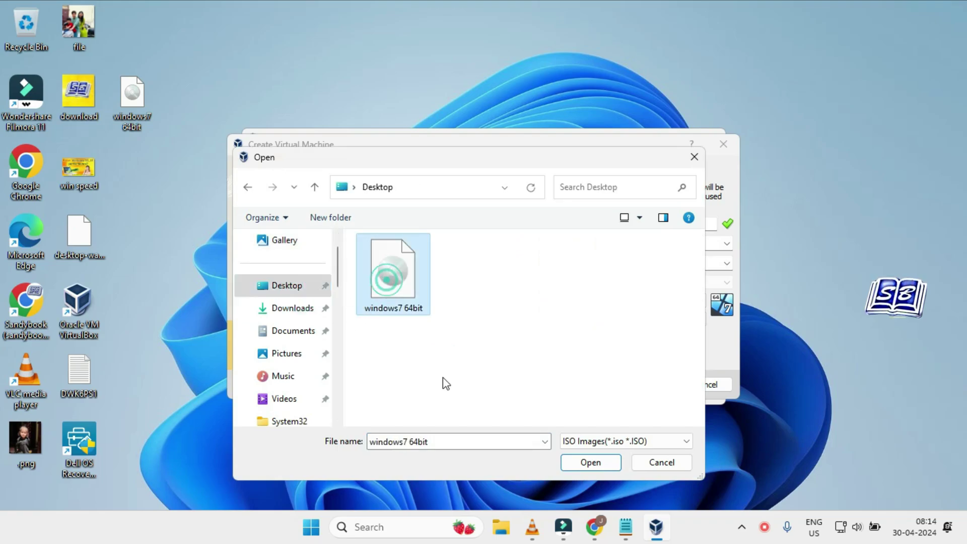
click(571, 465)
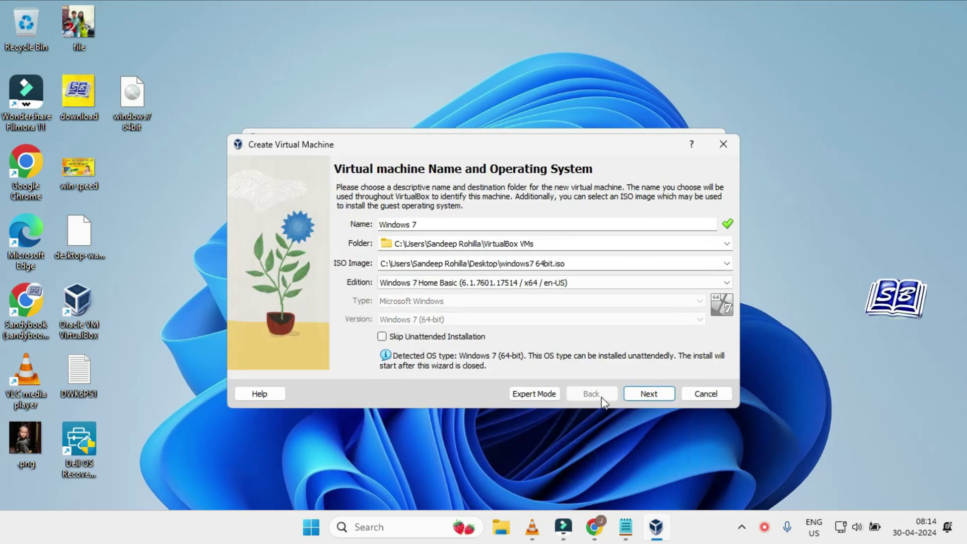
click(382, 337)
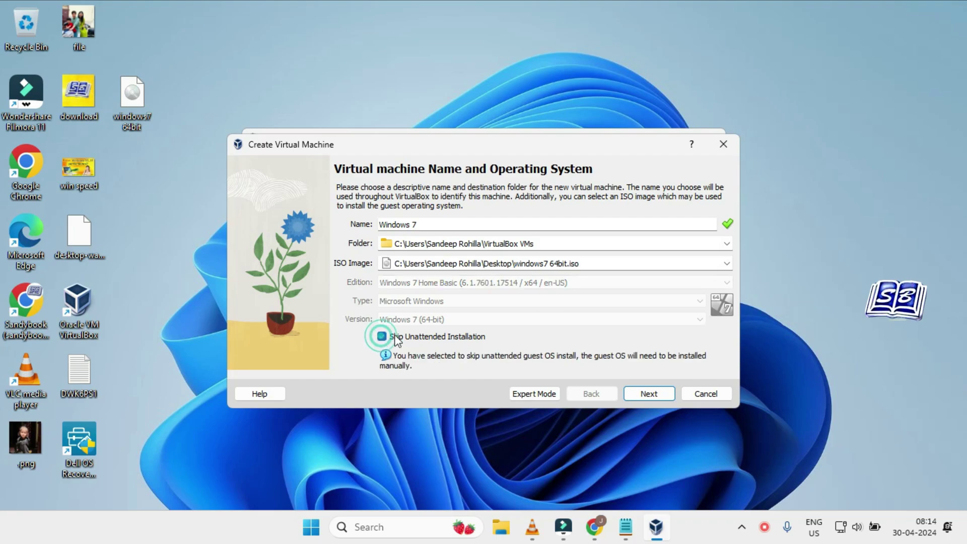
click(651, 393)
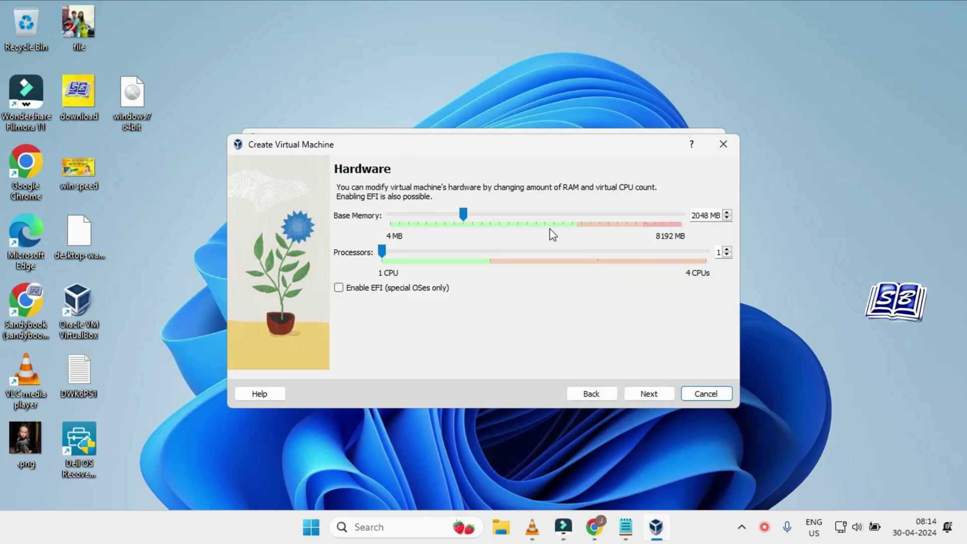
- Set the base memory to 4096 MB, accept the 32.00 GB virtual hard disk and finish creating the machine
drag(466, 217, 541, 222)
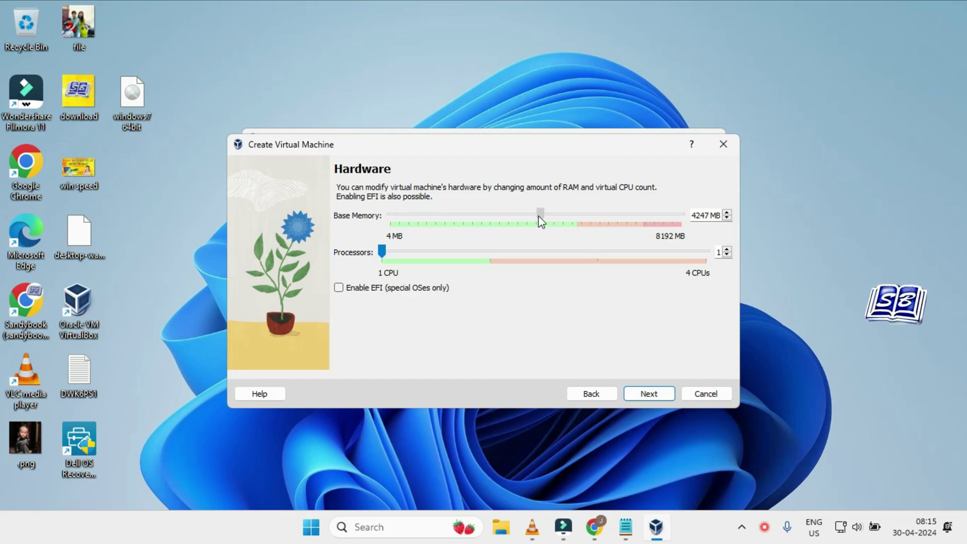
drag(542, 221, 535, 220)
click(652, 393)
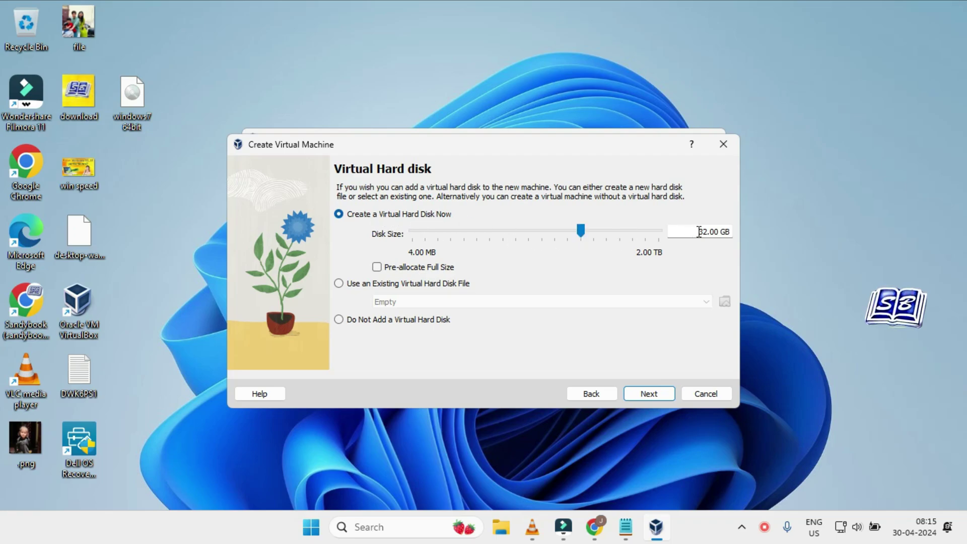
click(658, 395)
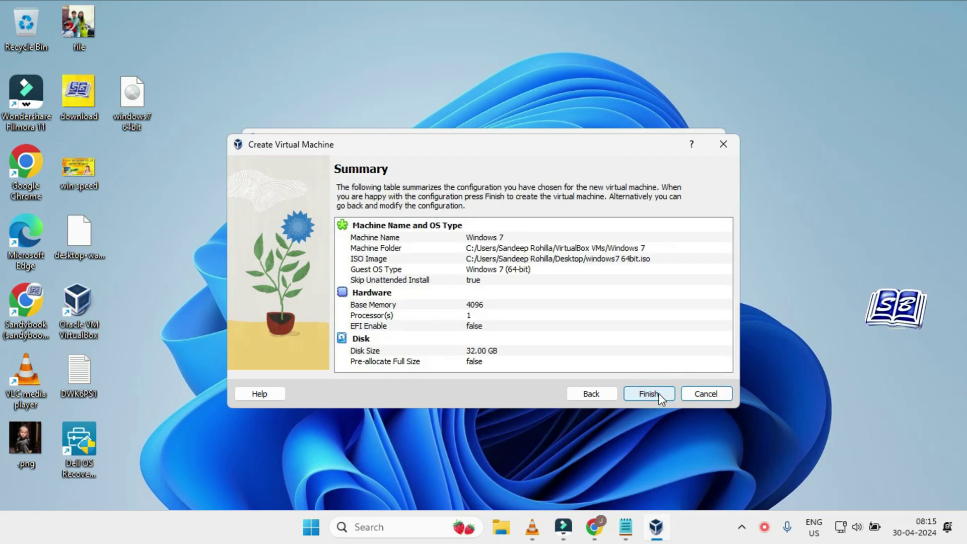
click(658, 394)
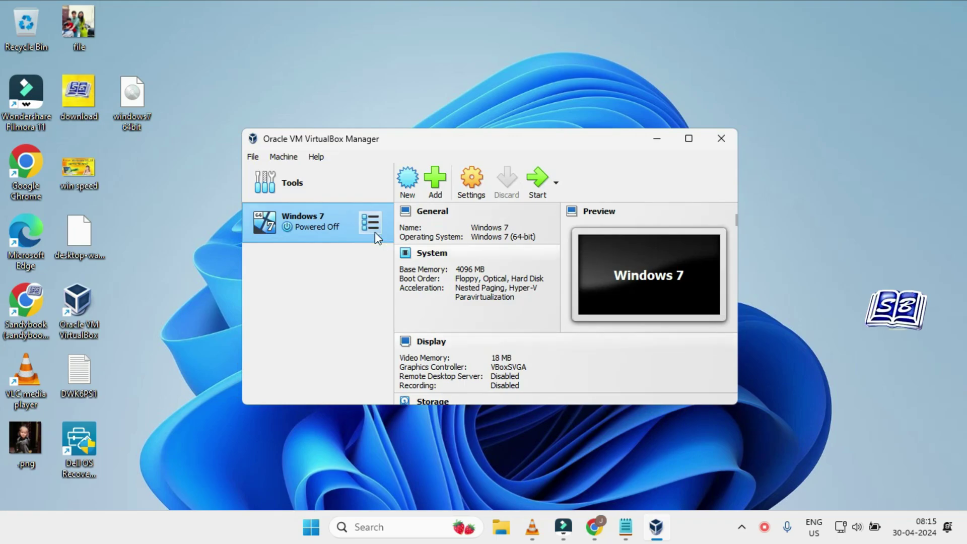
- Start the Windows 7 virtual machine and switch its window to Scaled Mode
click(540, 184)
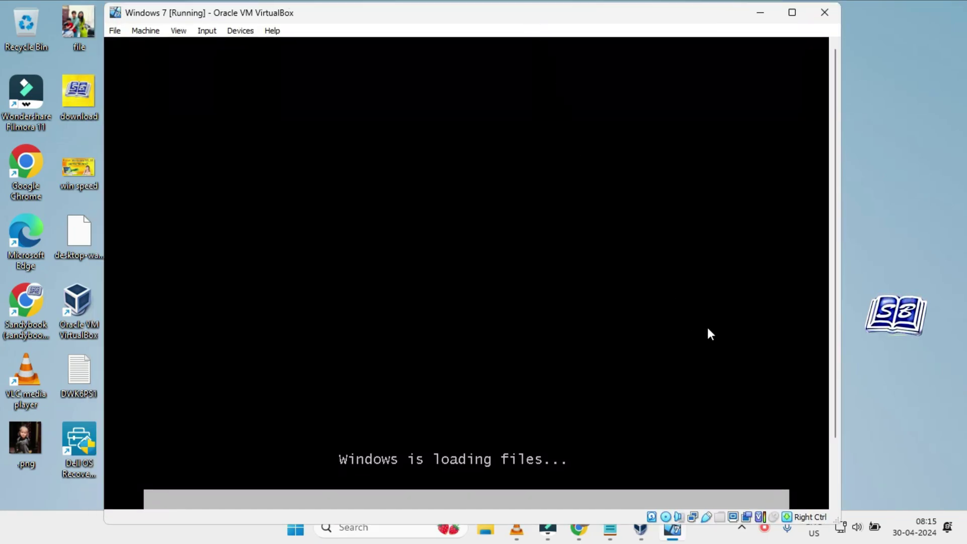
scroll(836, 321, down, 1)
click(179, 30)
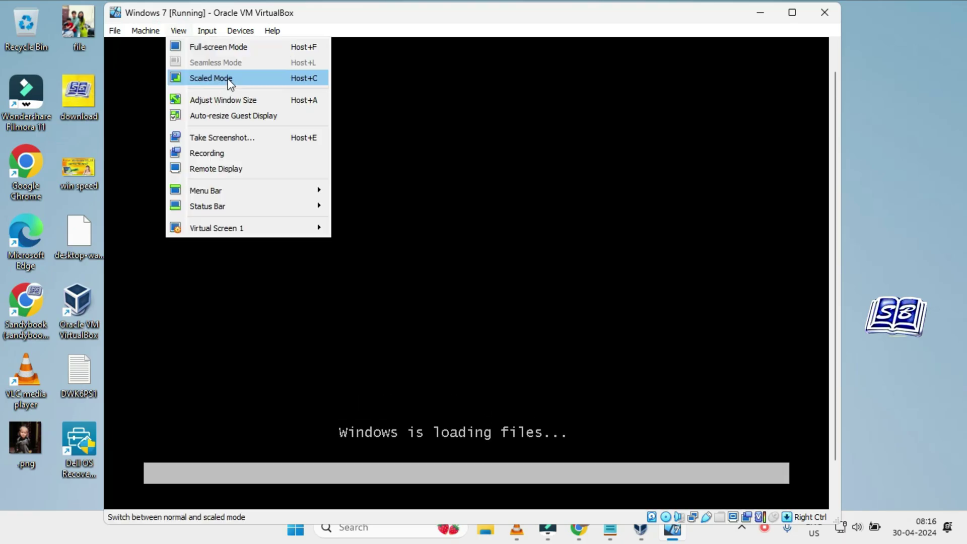
click(229, 79)
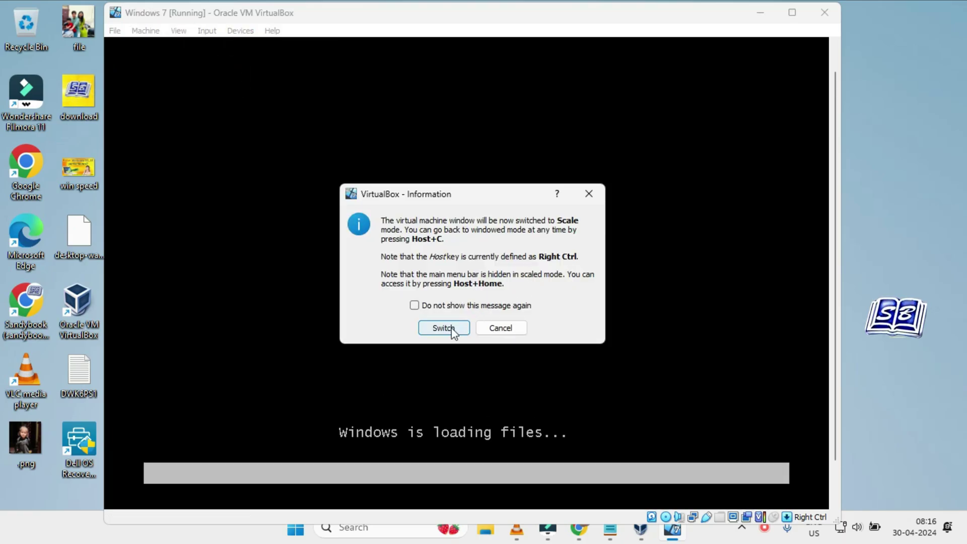
click(444, 328)
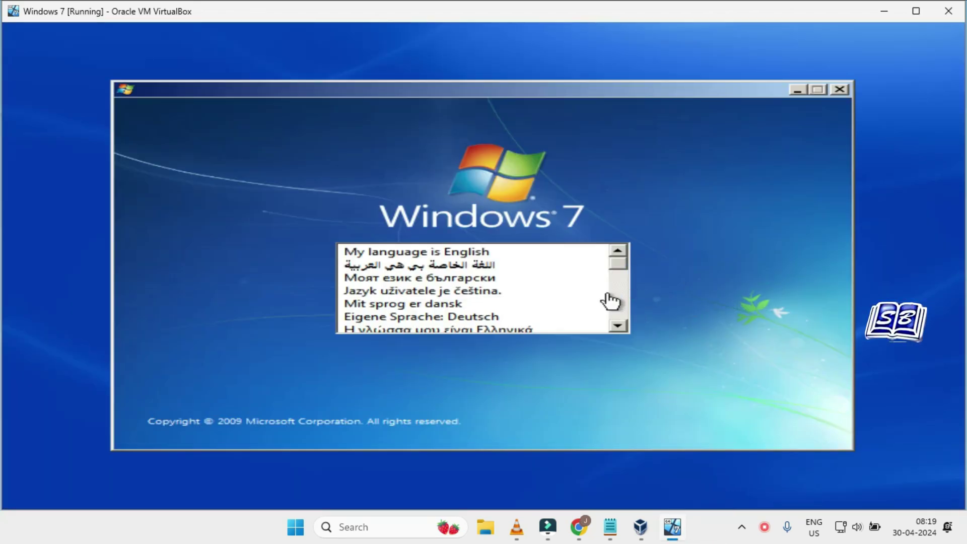
- Choose English as the Windows setup language and start the installation
click(523, 258)
click(791, 433)
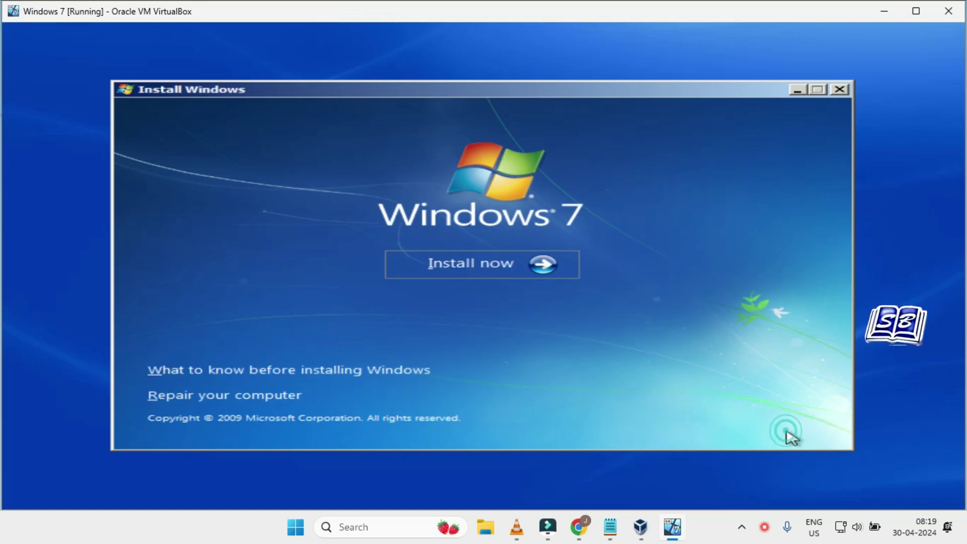
click(505, 270)
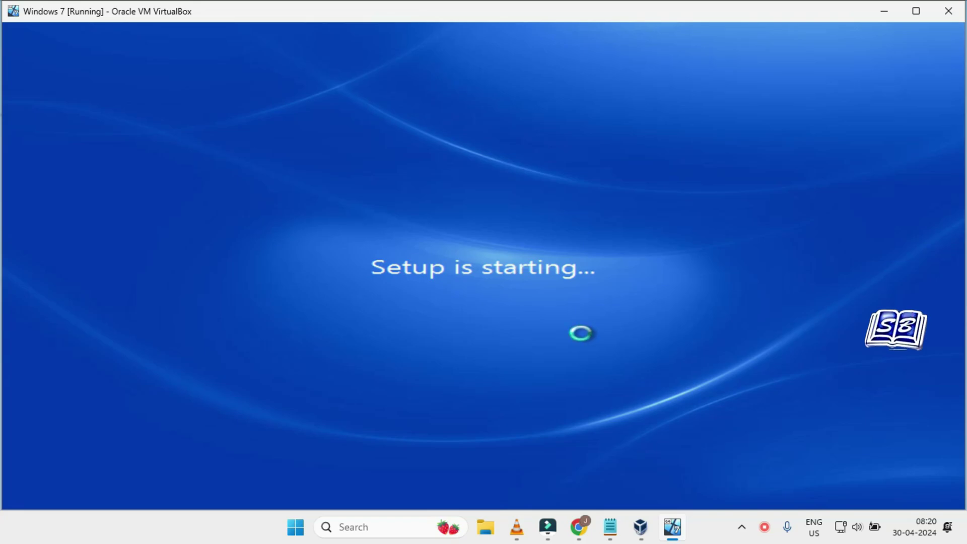
- Accept the Windows 7 license terms and choose the installation type that leads to the disk selection
click(168, 369)
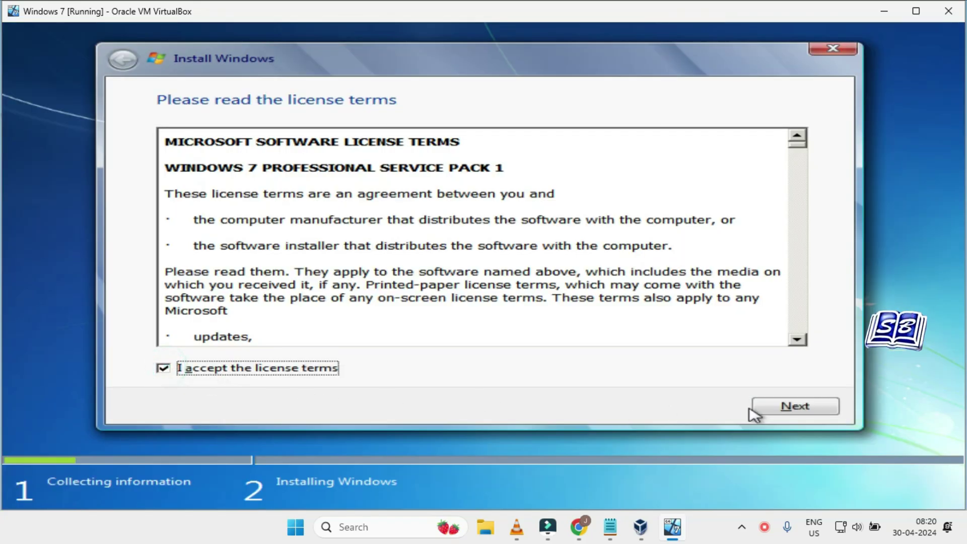
click(764, 409)
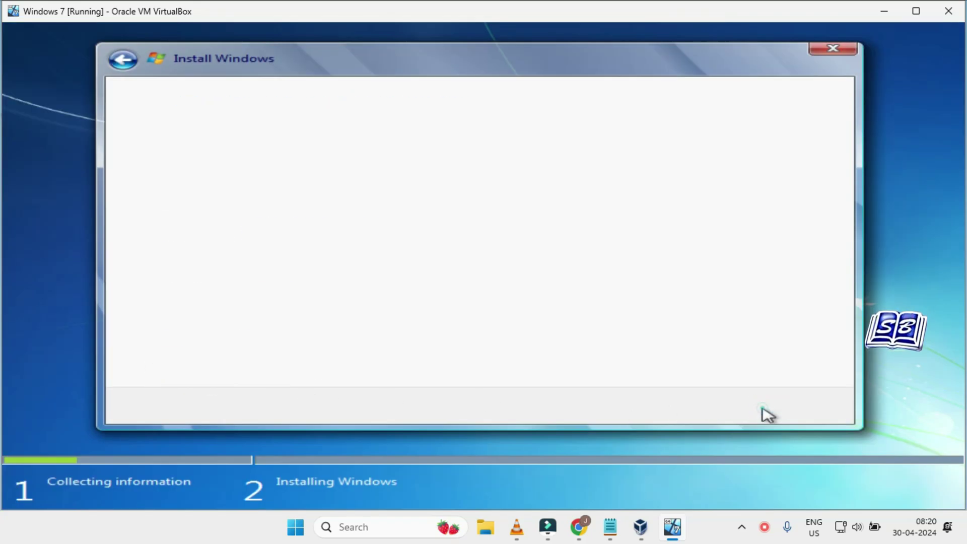
click(508, 262)
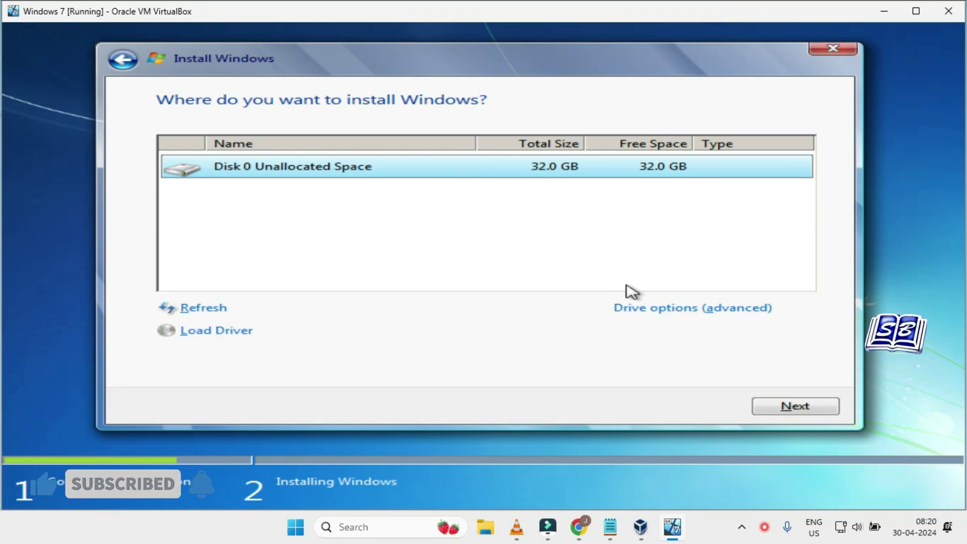
- Create a 32768 MB partition in Disk 0's unallocated space, allowing additional partitions for system files
click(643, 308)
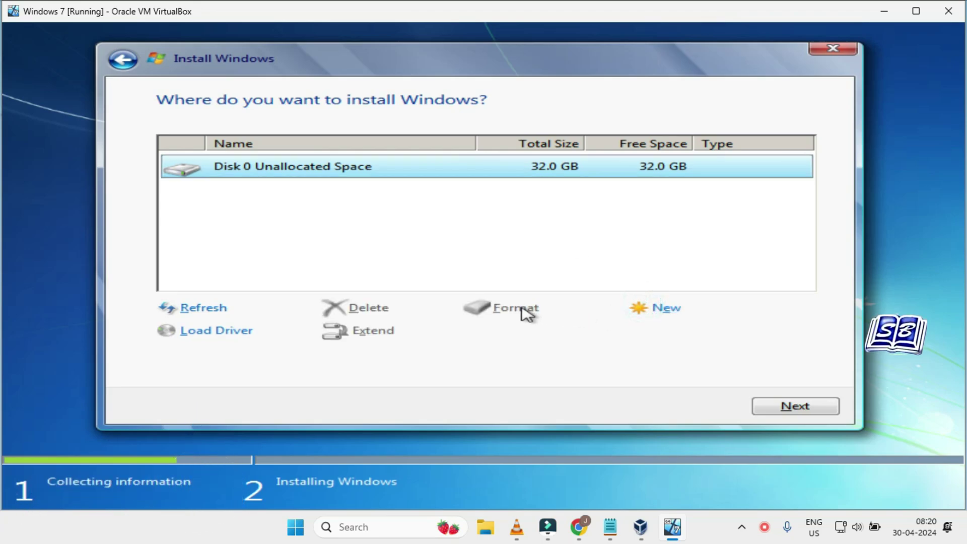
click(664, 312)
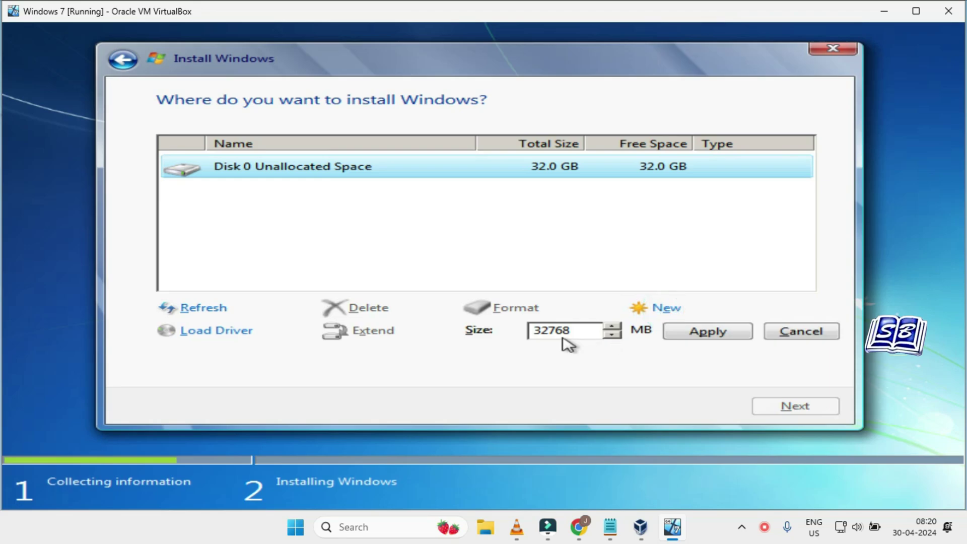
click(696, 337)
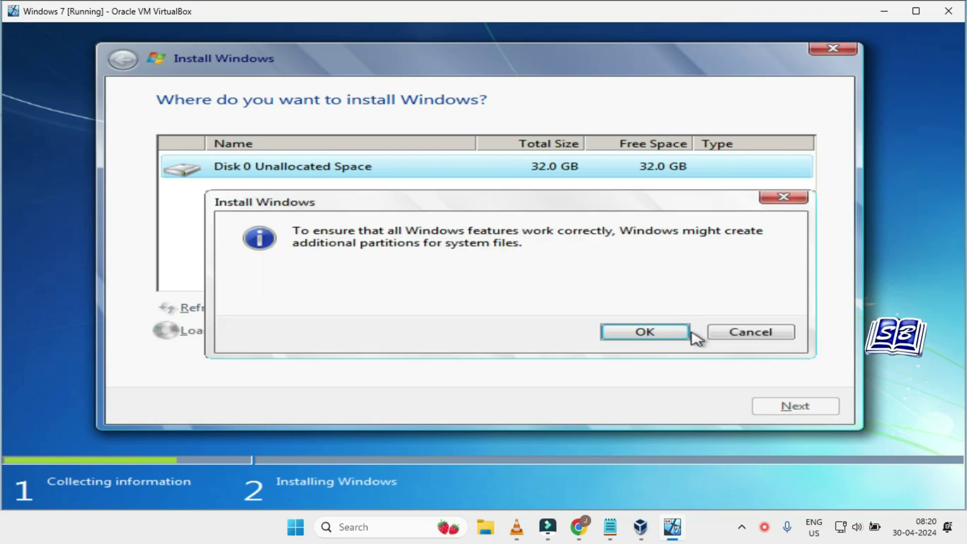
click(672, 336)
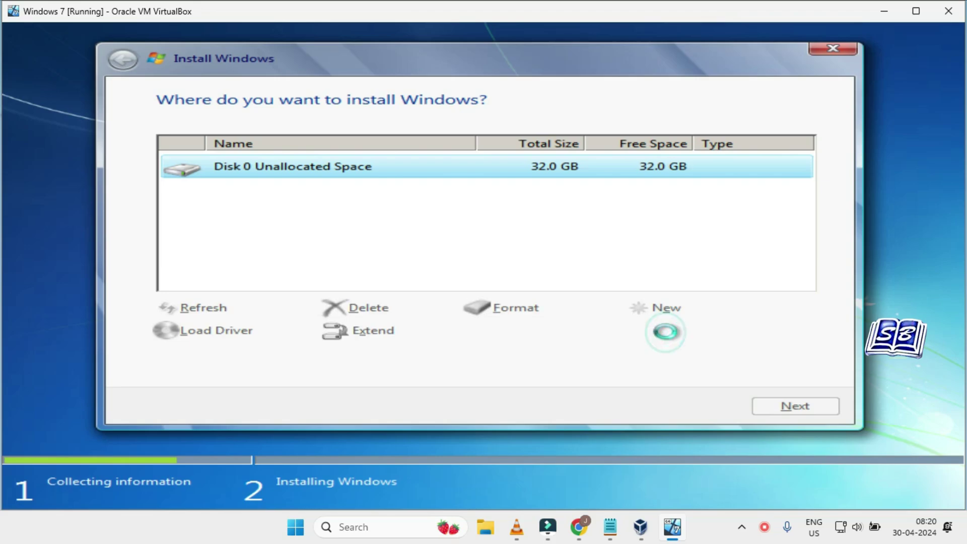
- Format Disk 0 Partition 2 and start installing Windows on it
click(506, 309)
click(636, 336)
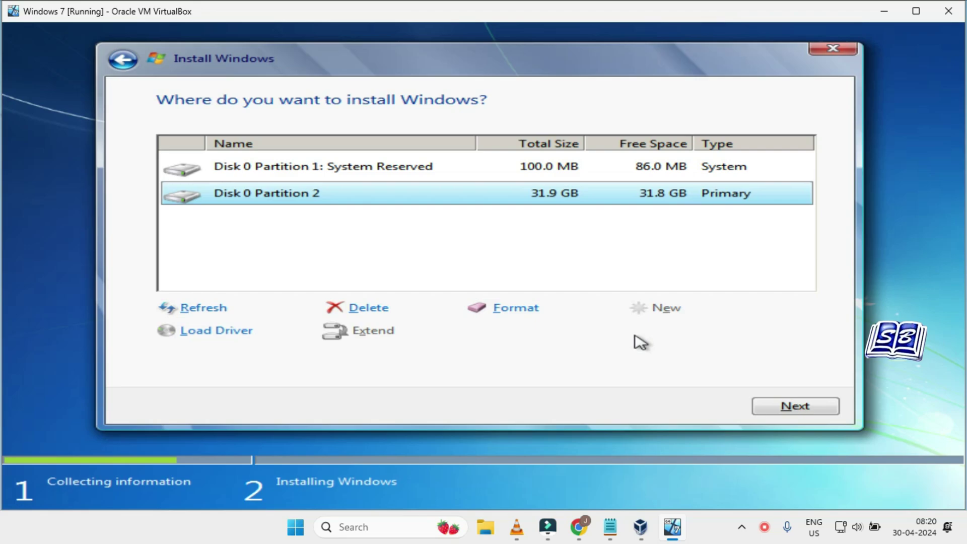
click(784, 404)
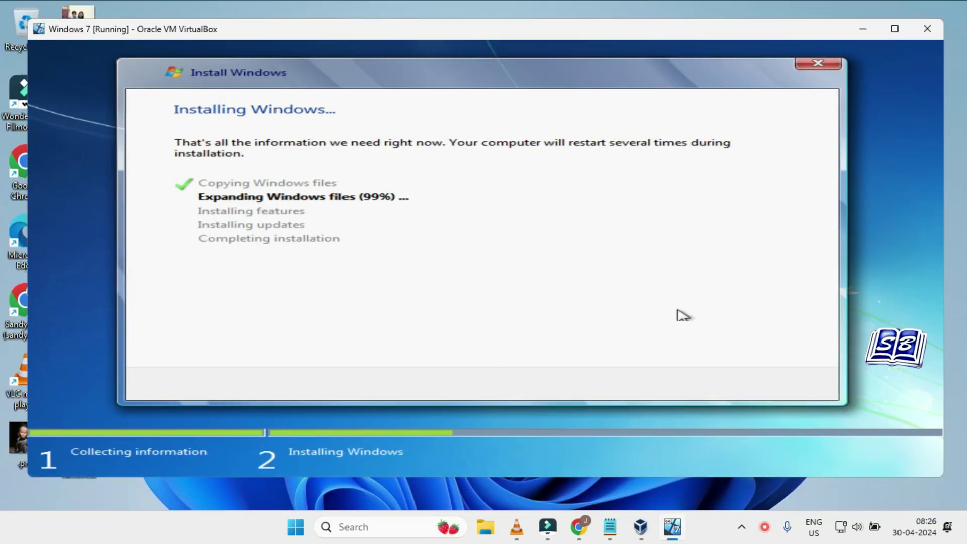
- Enter the user name for the Windows account, keep the suggested computer name and continue with the password fields blank
click(678, 485)
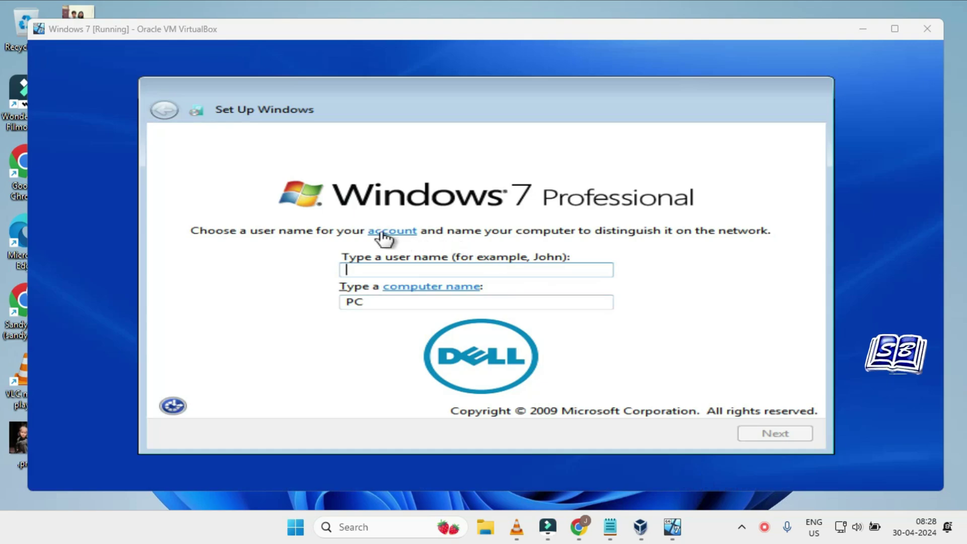
click(712, 199)
text(sandy)
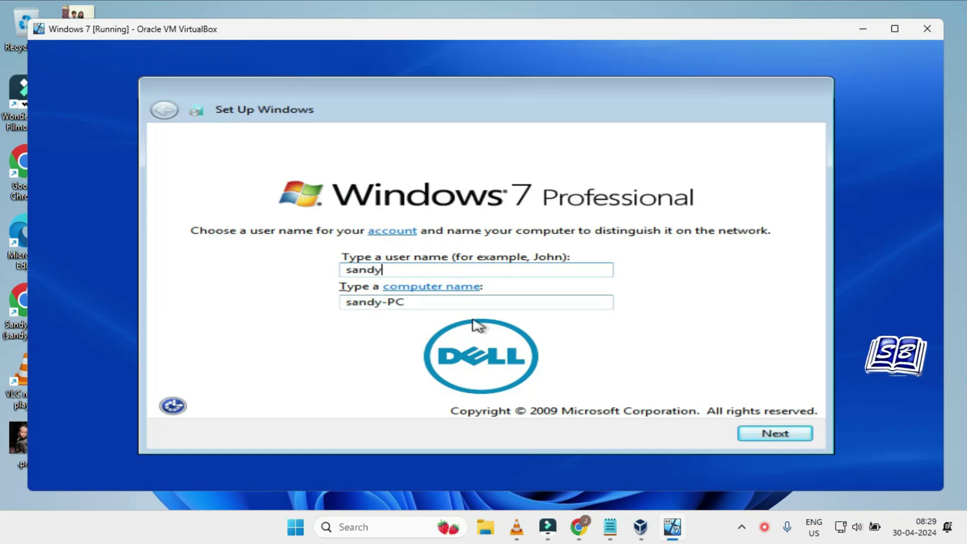
click(765, 435)
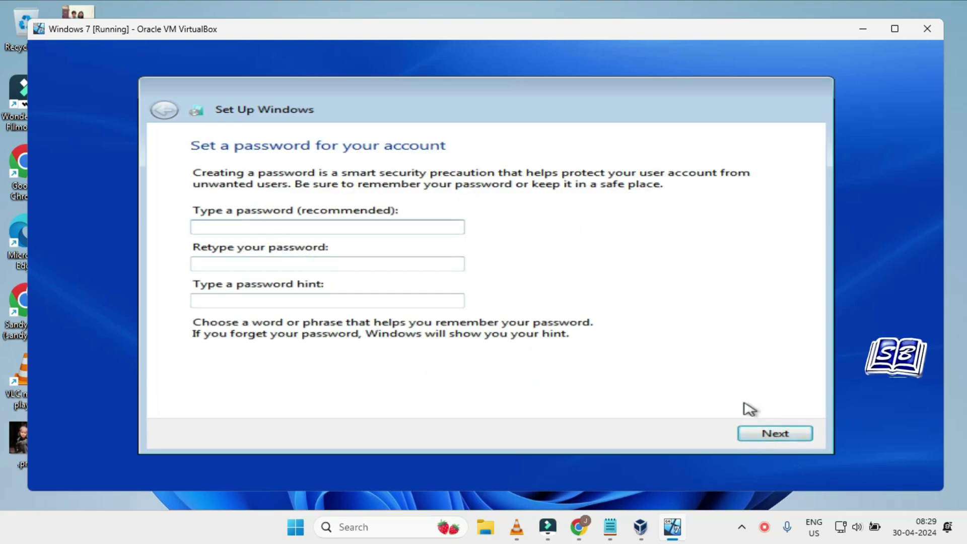
click(773, 434)
- Continue to the time and date settings and set the time zone to (UTC+05:30) Chennai, Kolkata, Mumbai, New Delhi
click(368, 283)
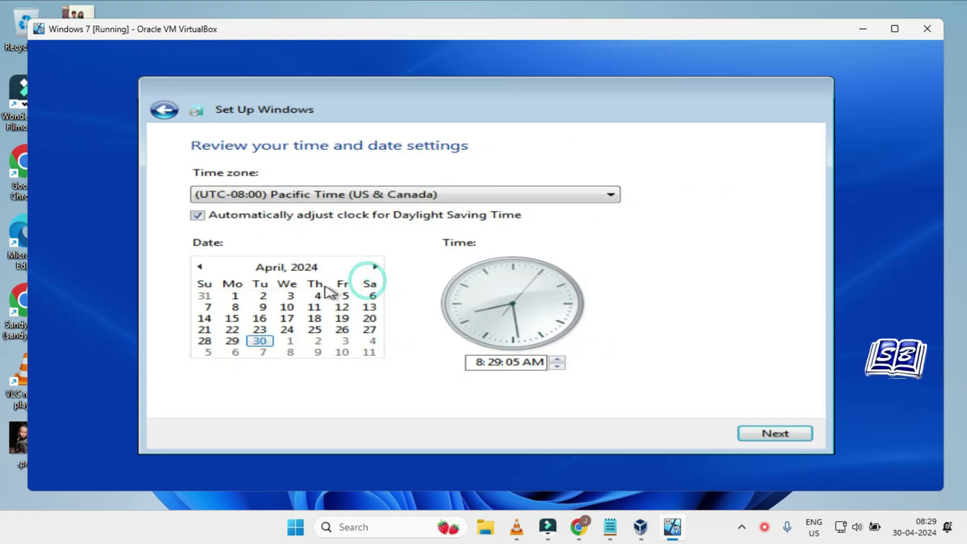
click(583, 199)
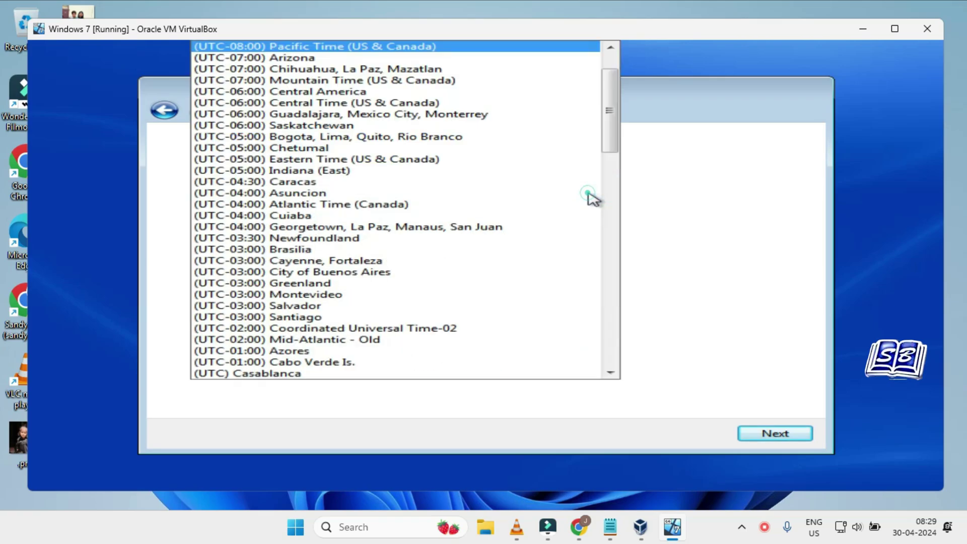
scroll(594, 199, down, 18)
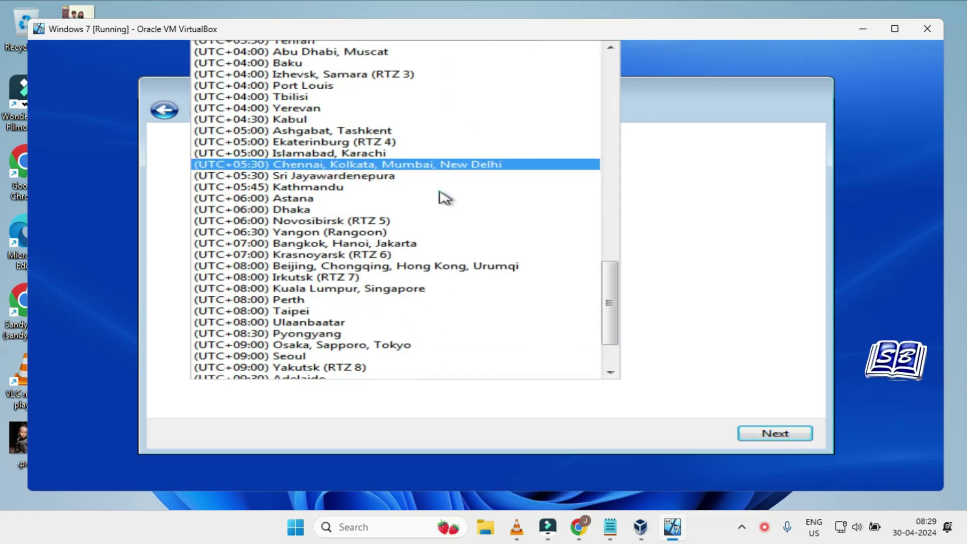
click(439, 191)
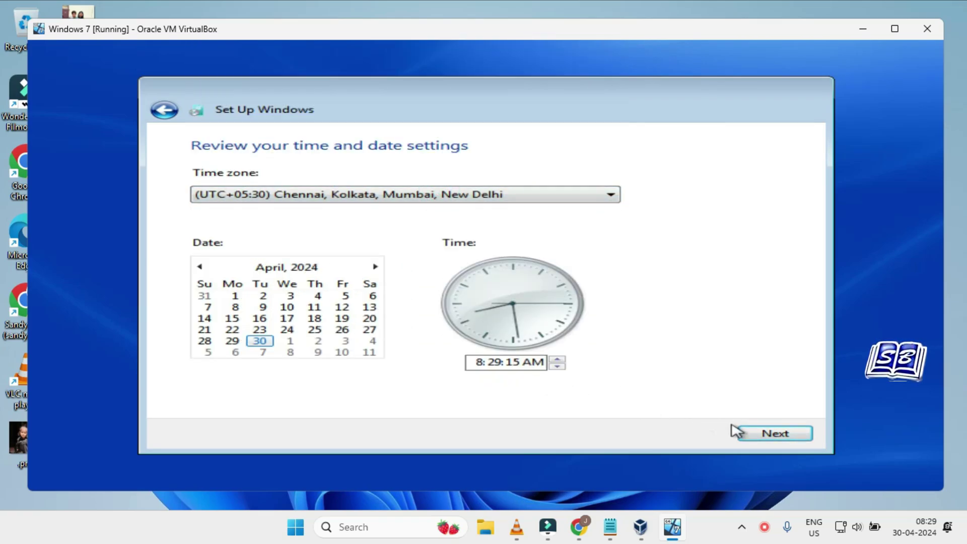
- Accept the time and date settings and choose Home network as the computer's current location
click(760, 434)
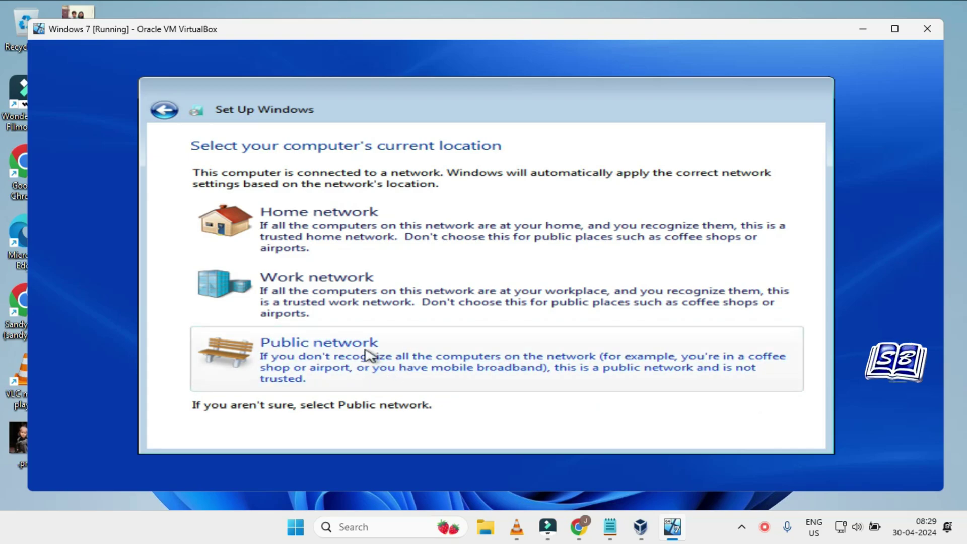
click(340, 242)
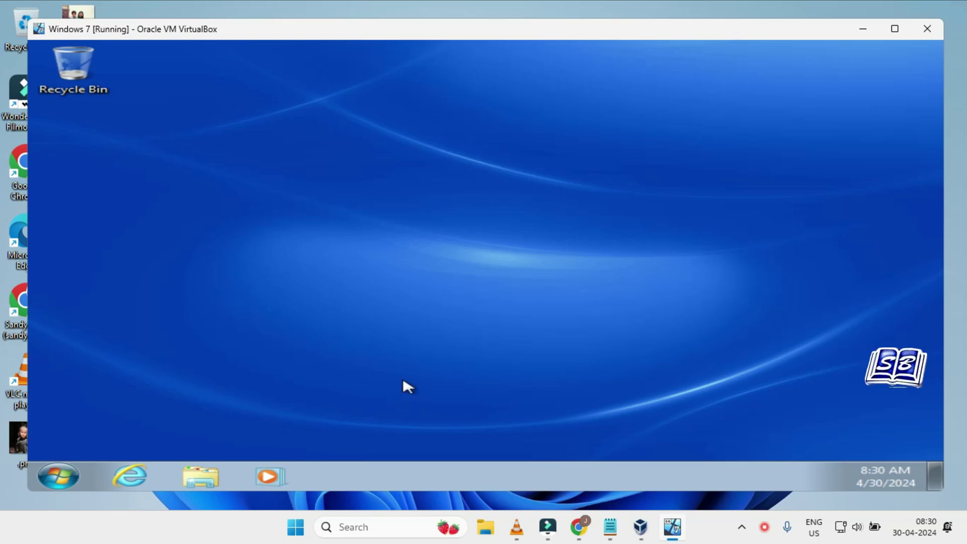
- Show the Computer icon on the Windows 7 desktop
right_click(58, 477)
click(59, 476)
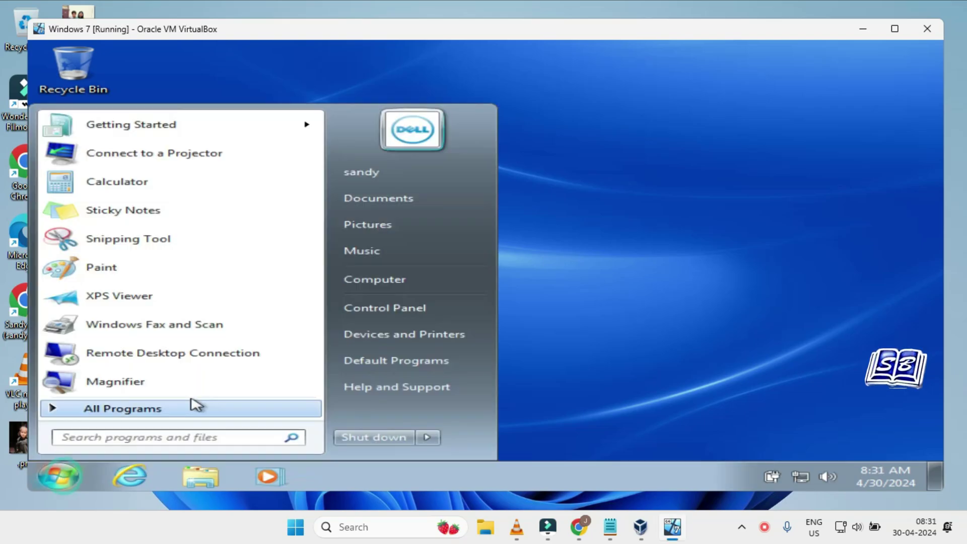
right_click(416, 282)
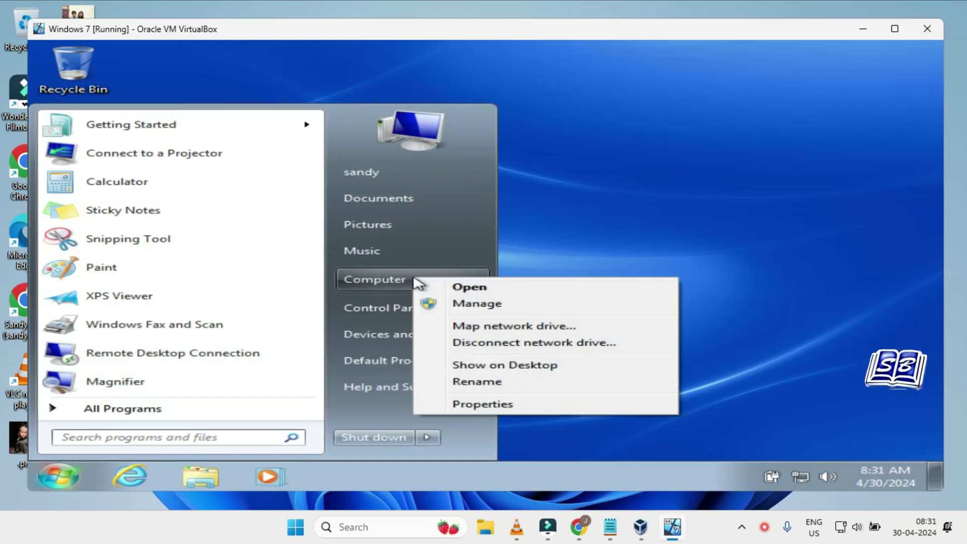
click(543, 364)
click(594, 330)
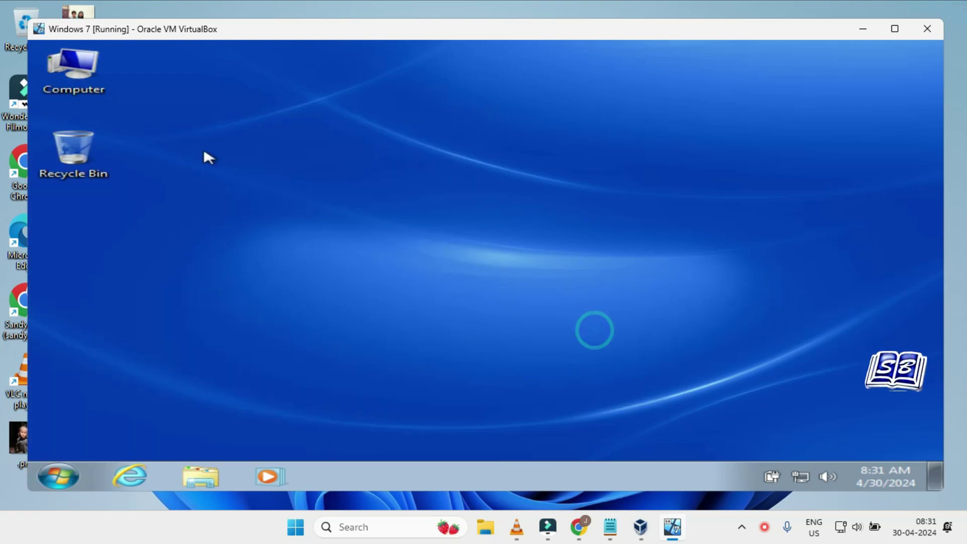
- View the Computer's system properties to check the Windows edition and system details, and close the window
right_click(80, 82)
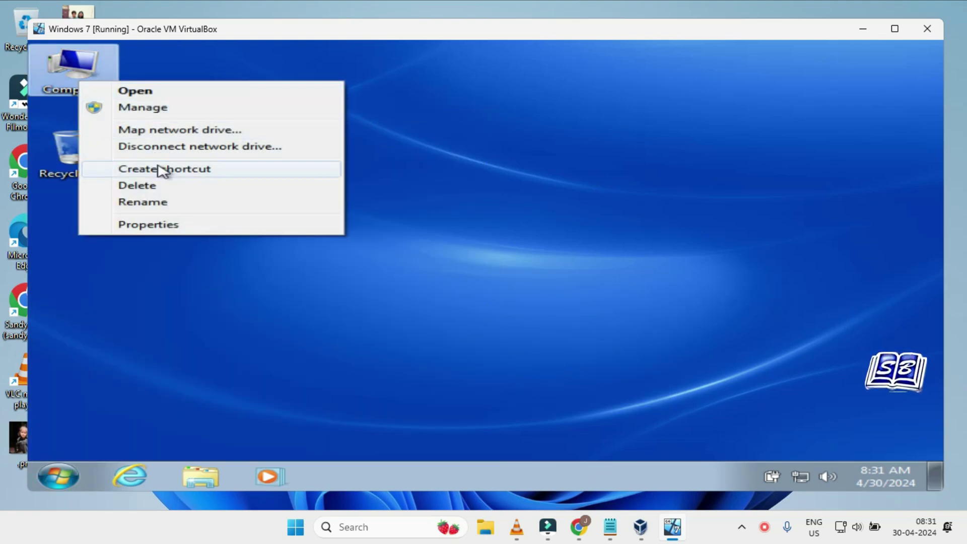
click(174, 226)
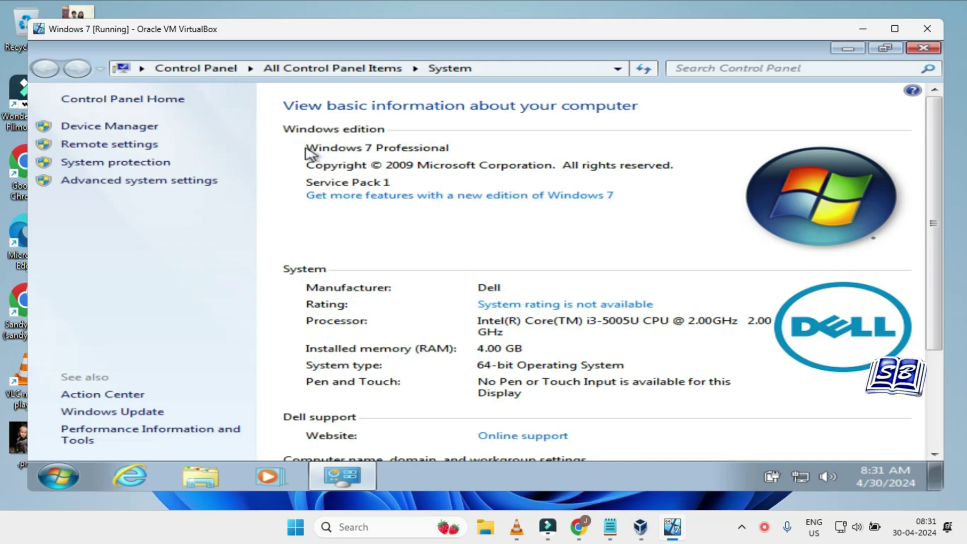
click(924, 49)
- Apply the Windows 7 Aero theme in the desktop's personalization settings and close the window
right_click(327, 245)
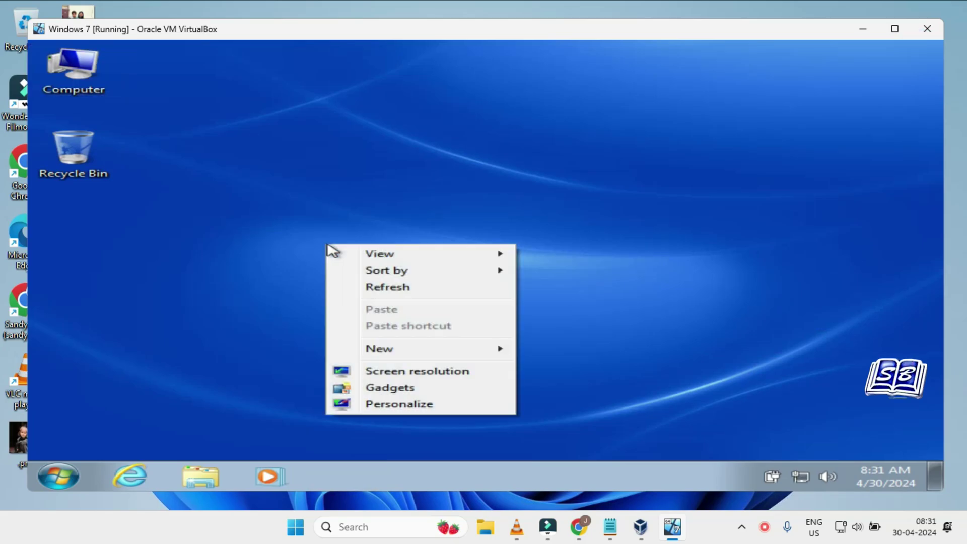
click(419, 403)
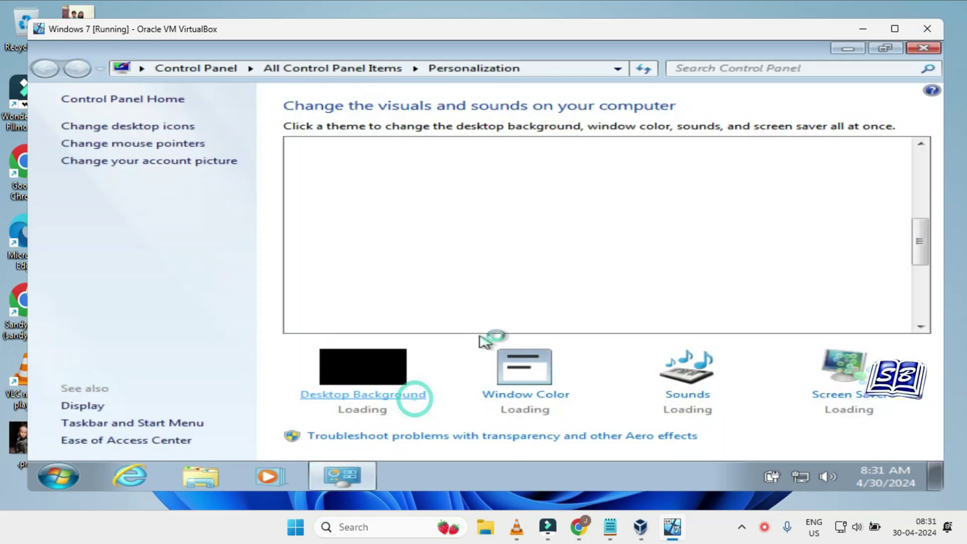
scroll(626, 313, up, 3)
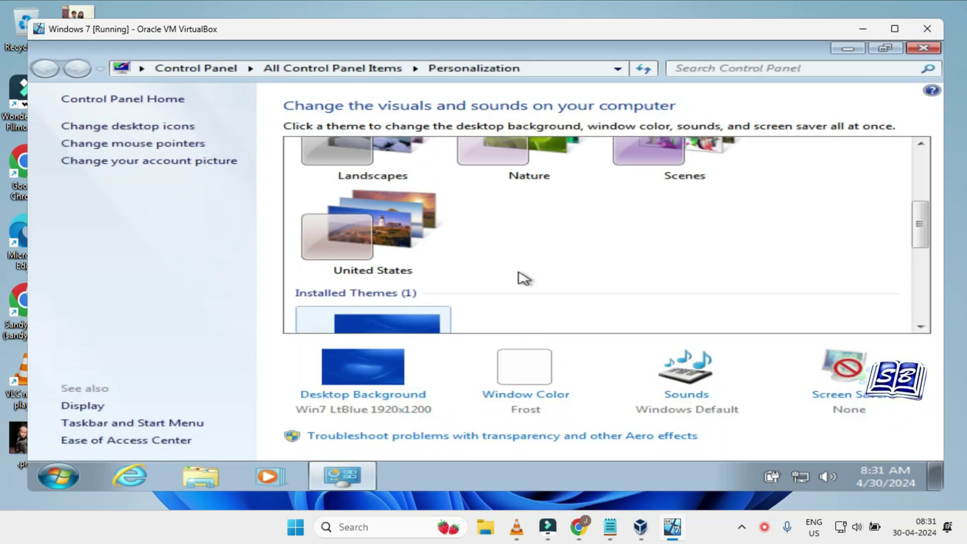
scroll(519, 275, up, 3)
click(373, 202)
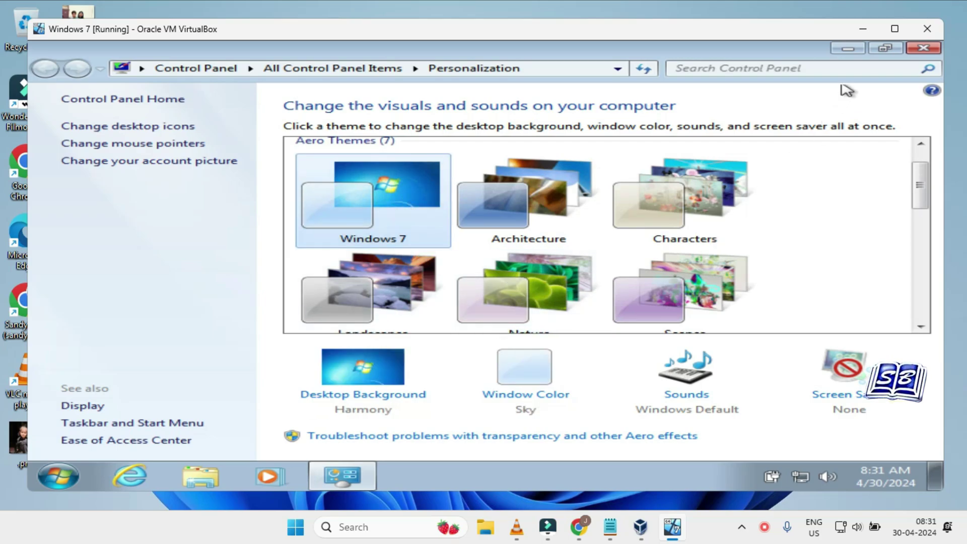
click(924, 49)
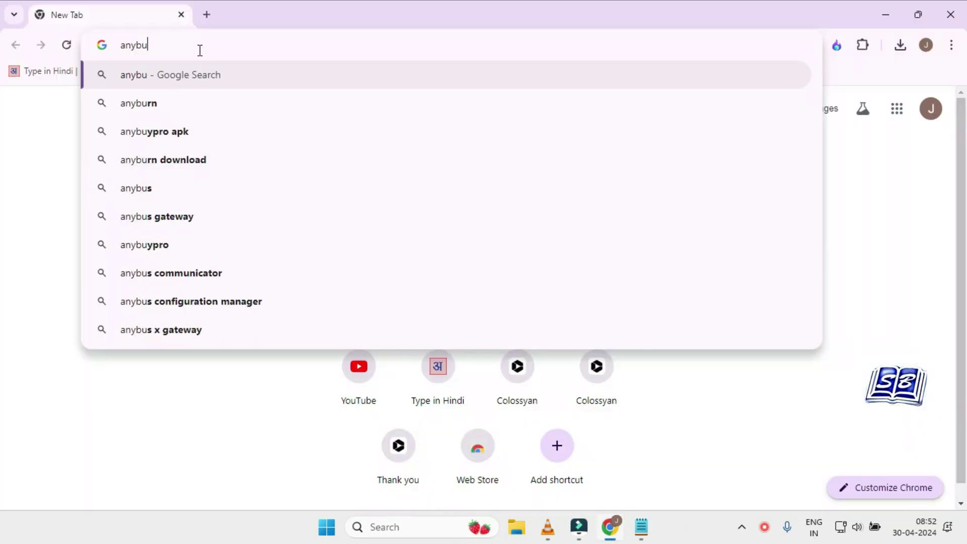
- Search Google for "anyburn" in Chrome and open the official AnyBurn website
text(rn)
key(Return)
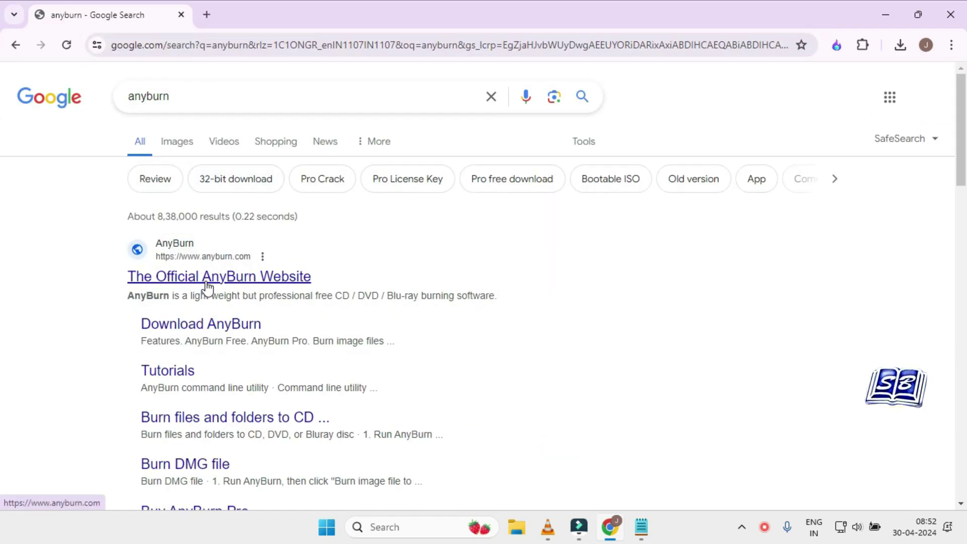
click(251, 282)
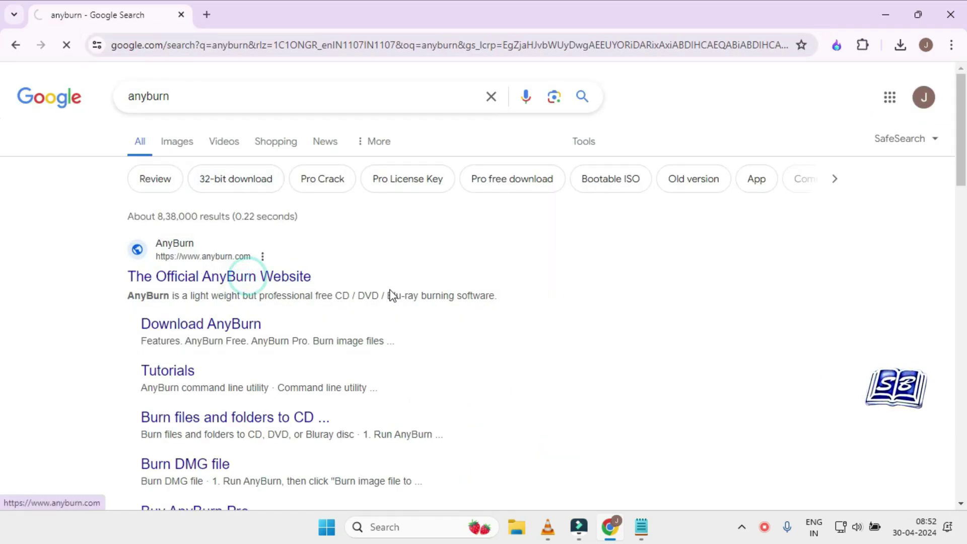
- Download the 64-bit edition of AnyBurn Free from the site's download page
scroll(398, 307, down, 2)
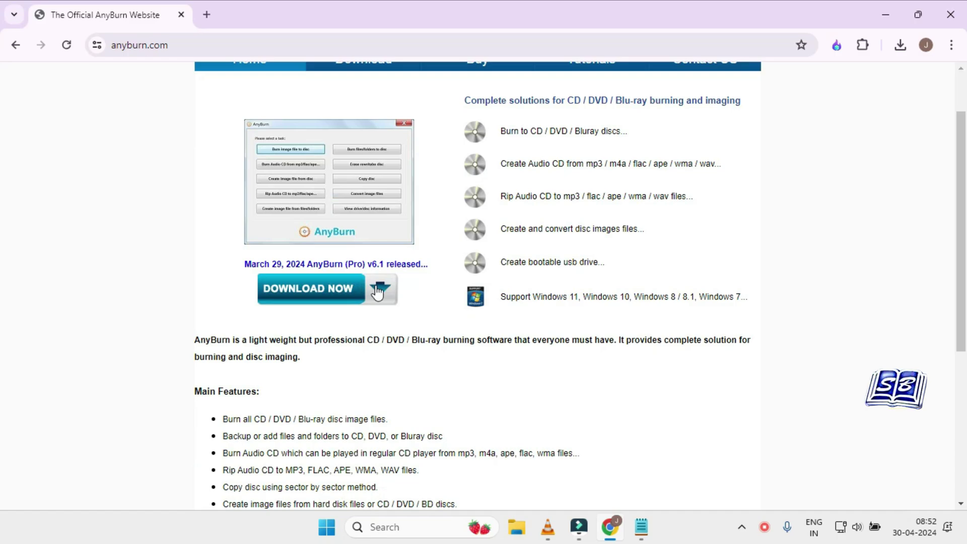
click(335, 299)
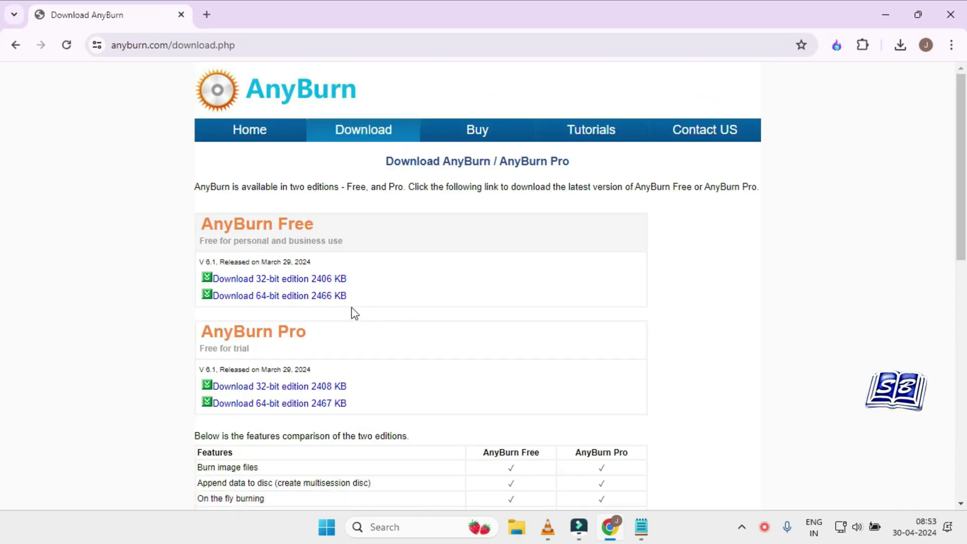
click(302, 298)
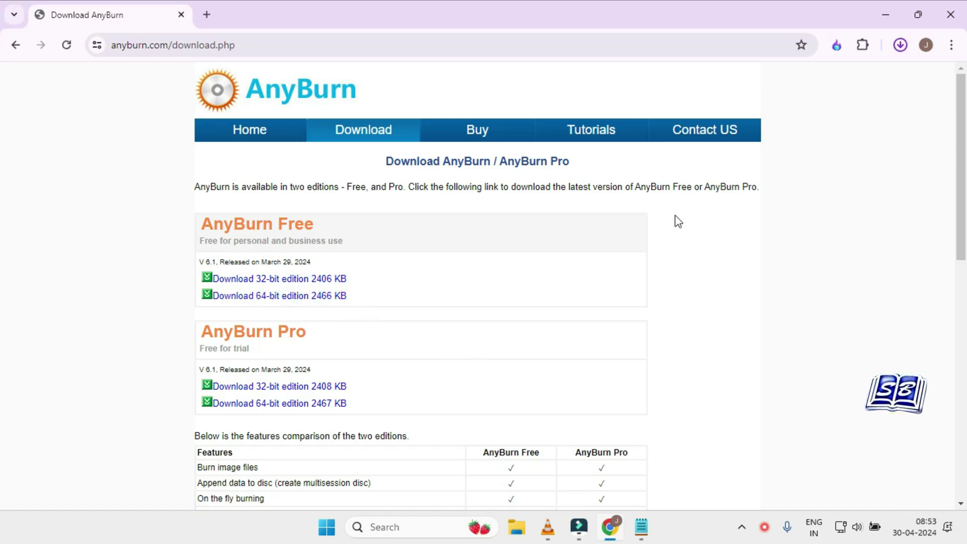
- Show the finished download in its folder and run the anyburn_setup_x64 installer
click(899, 51)
click(901, 49)
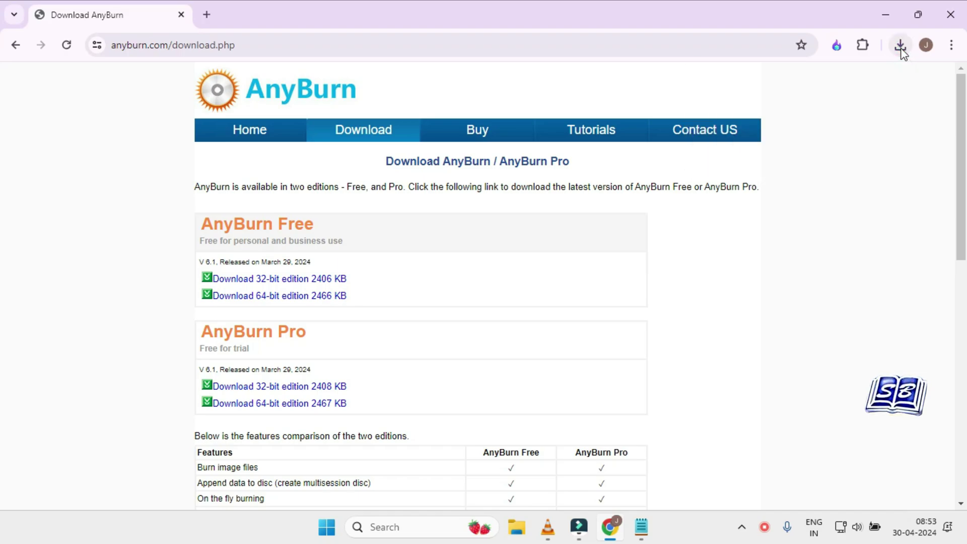
click(901, 49)
click(890, 104)
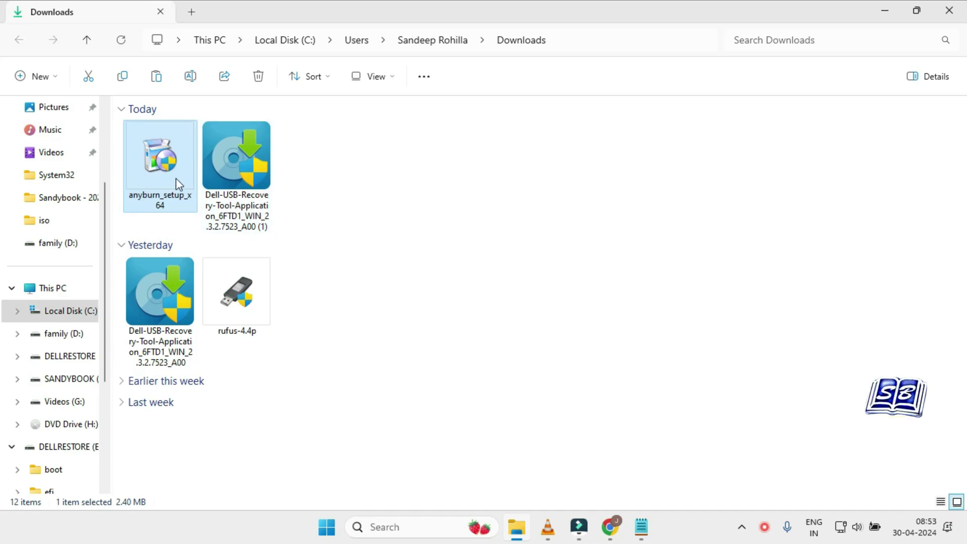
double_click(159, 174)
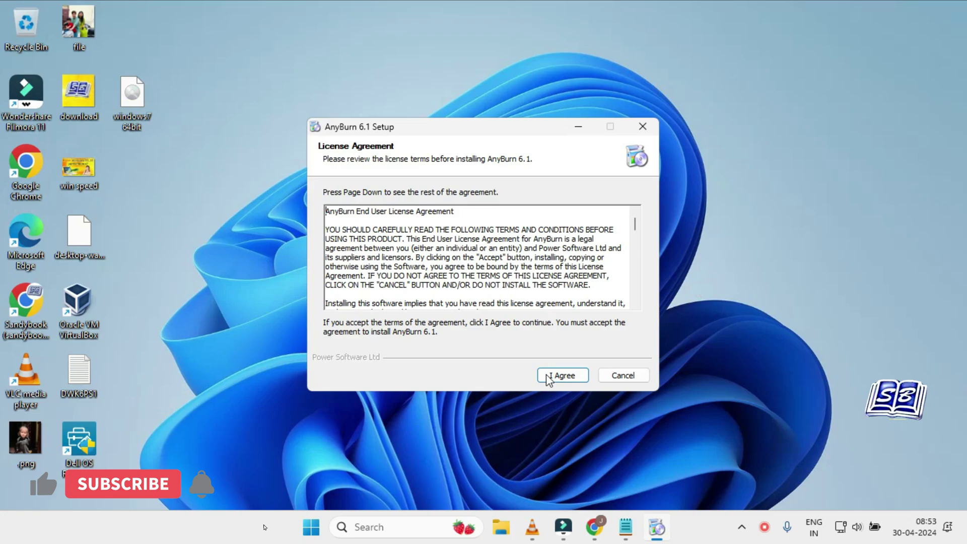
- Accept the license and install AnyBurn 6.1 to C:\Program Files\AnyBurn, keeping the desktop icon and launch options enabled
click(549, 377)
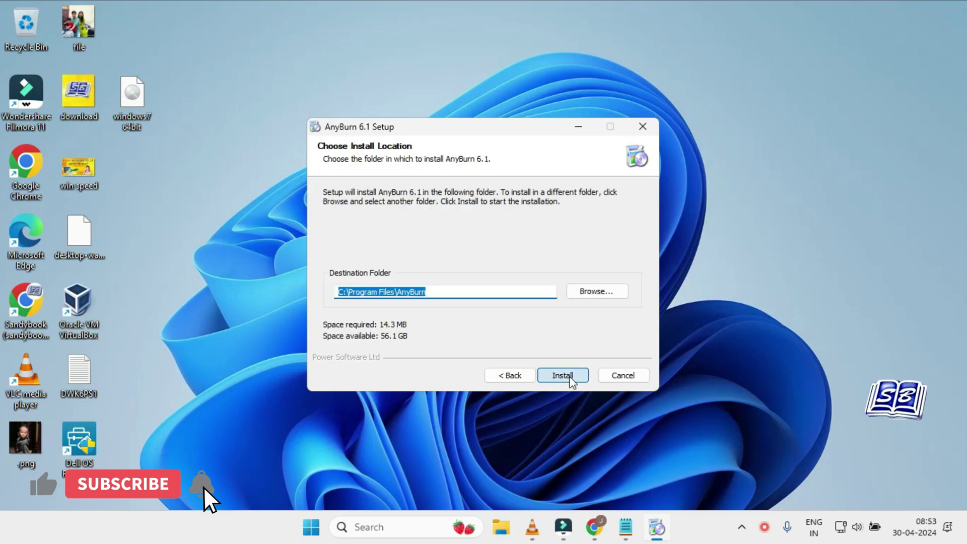
click(567, 377)
click(546, 376)
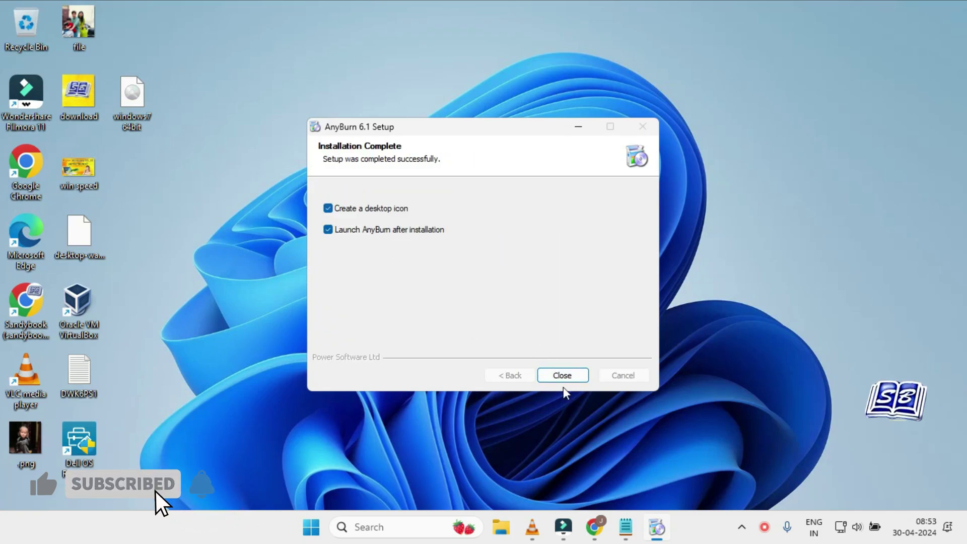
click(568, 382)
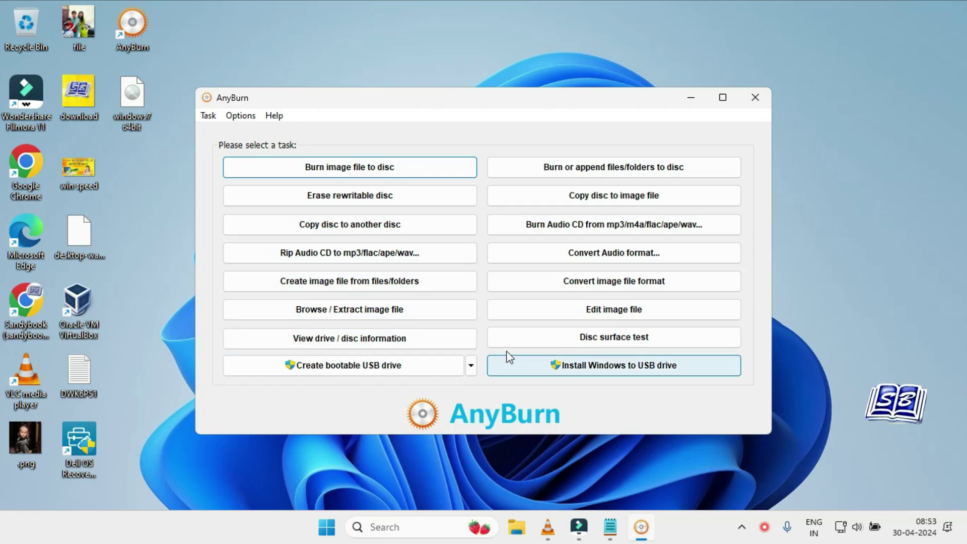
- Start the Edit image file task and load the windows7 64bit image from the Desktop
click(606, 312)
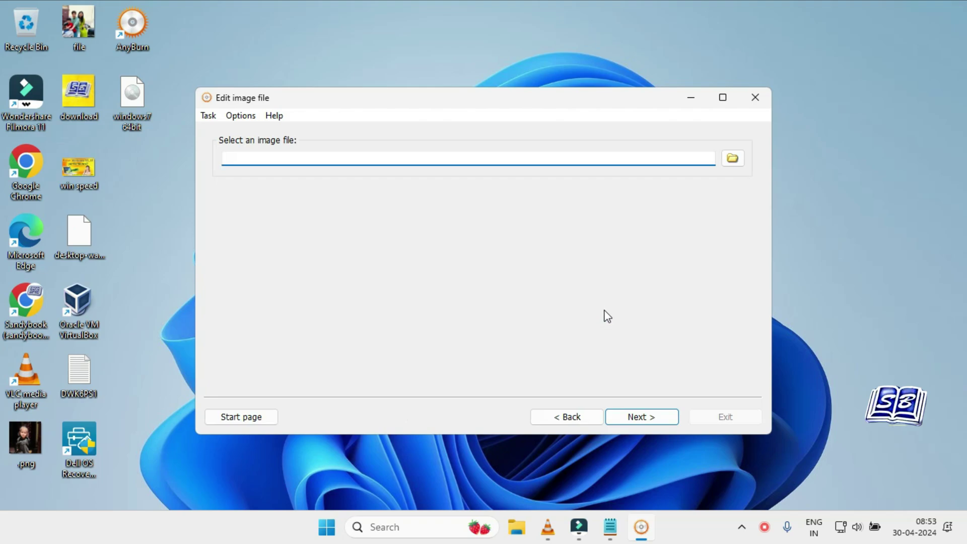
click(733, 158)
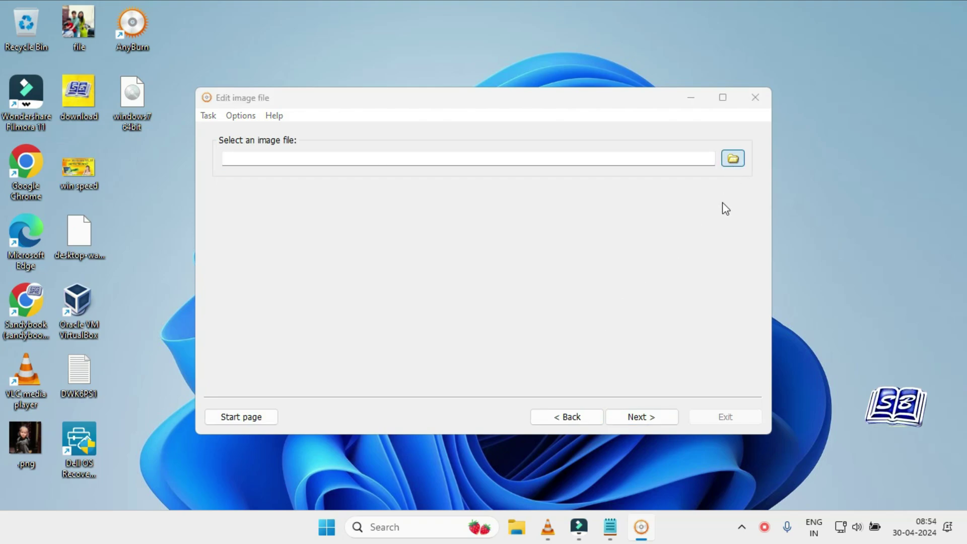
click(308, 226)
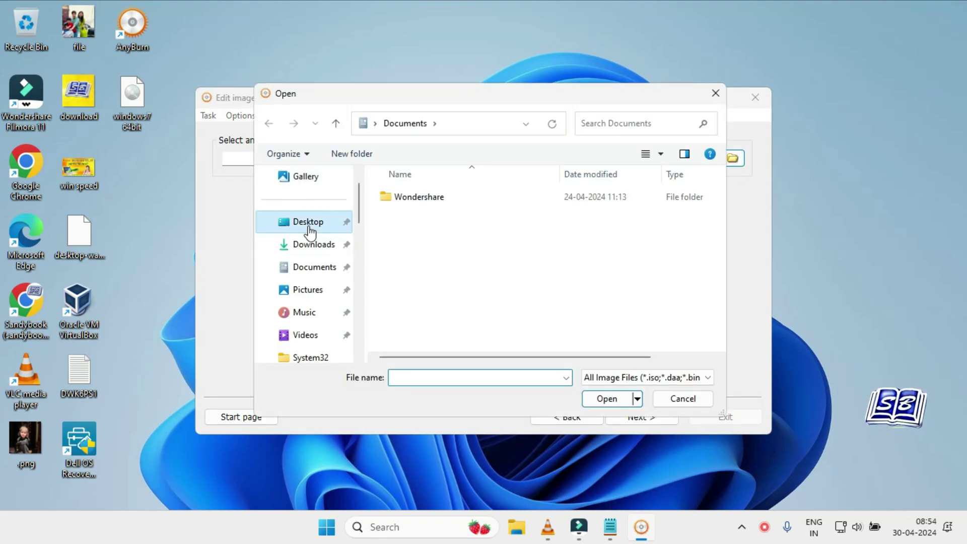
click(419, 231)
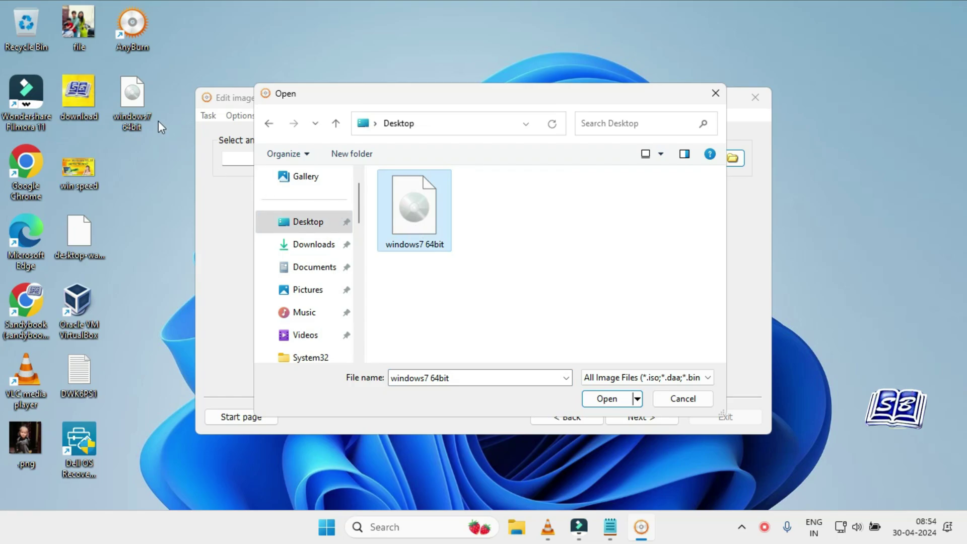
click(596, 401)
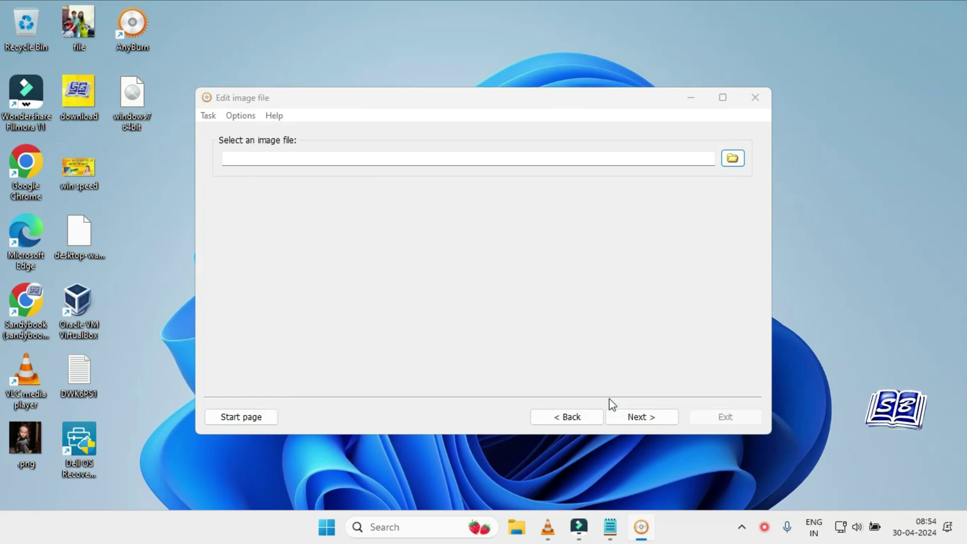
click(635, 418)
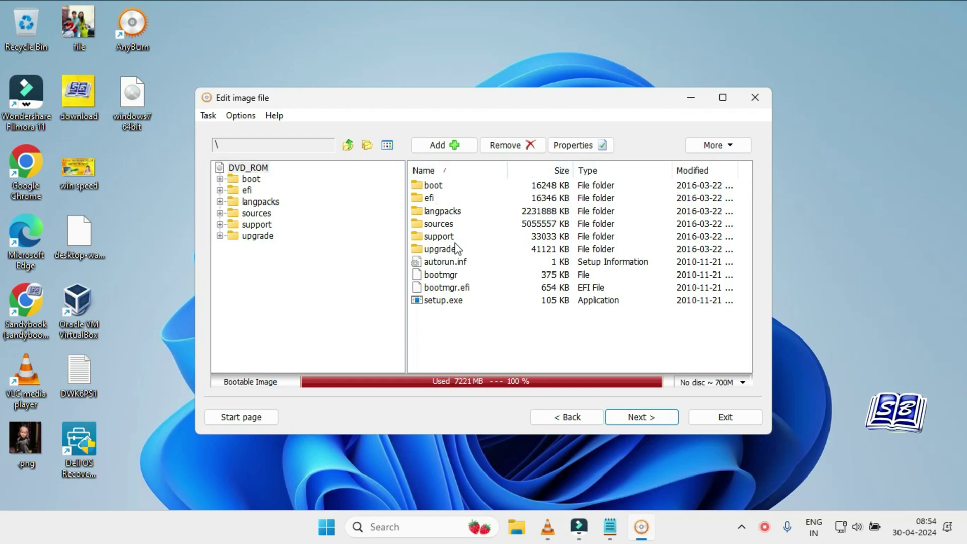
- Remove the ei.cfg file from the image's sources folder and confirm the deletion
click(421, 225)
double_click(422, 224)
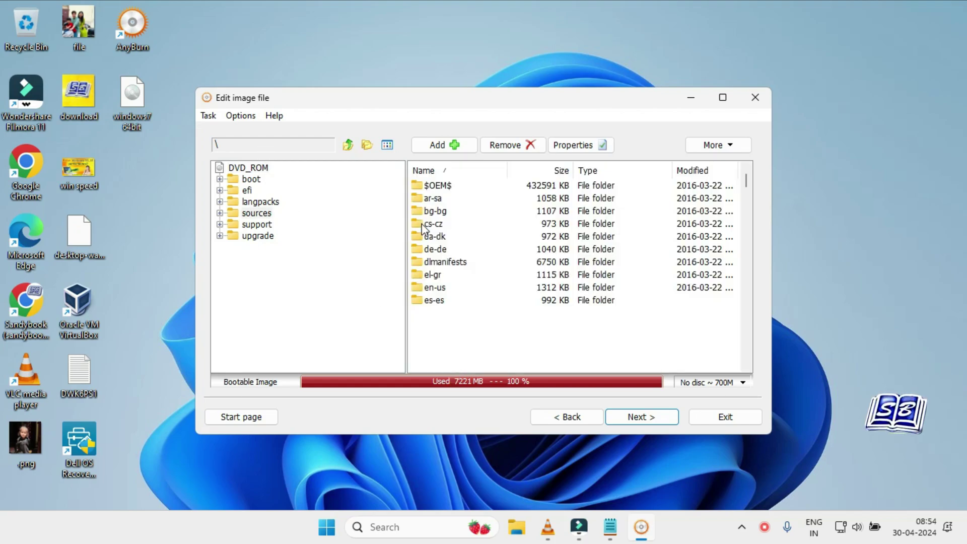
scroll(529, 243, down, 1)
scroll(531, 244, down, 16)
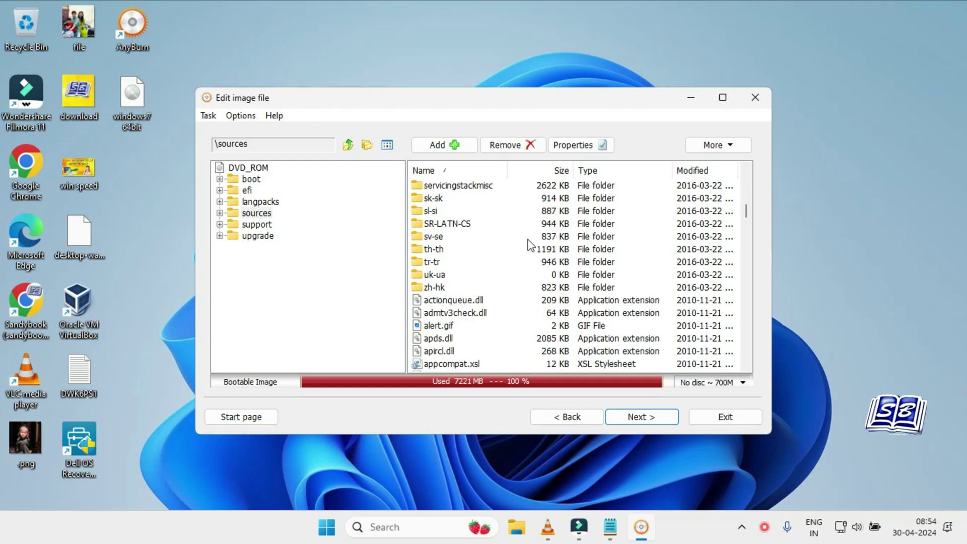
scroll(531, 244, down, 13)
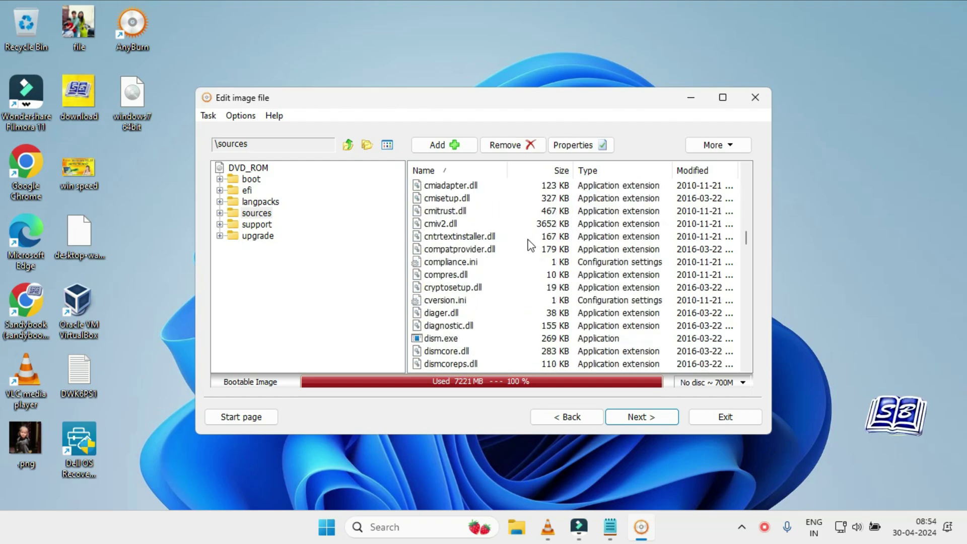
click(439, 325)
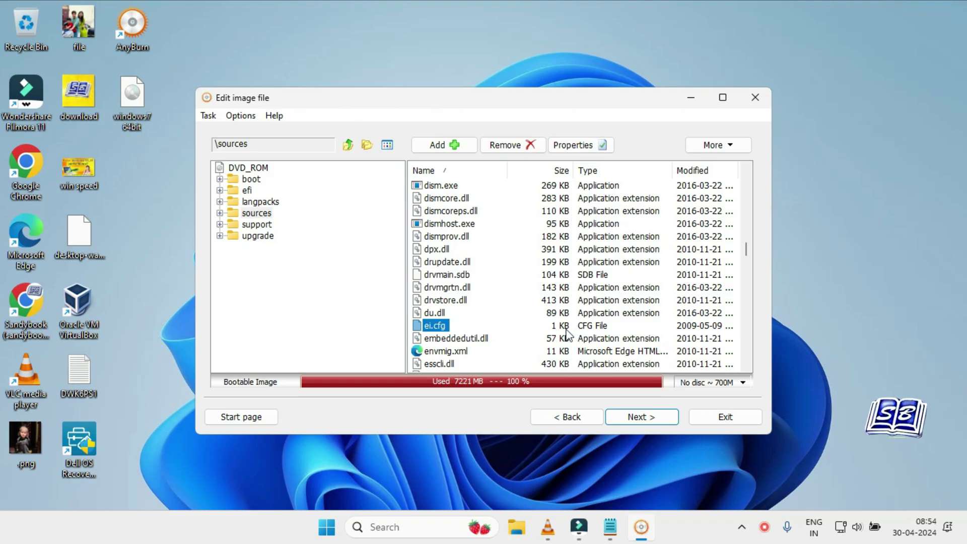
click(524, 147)
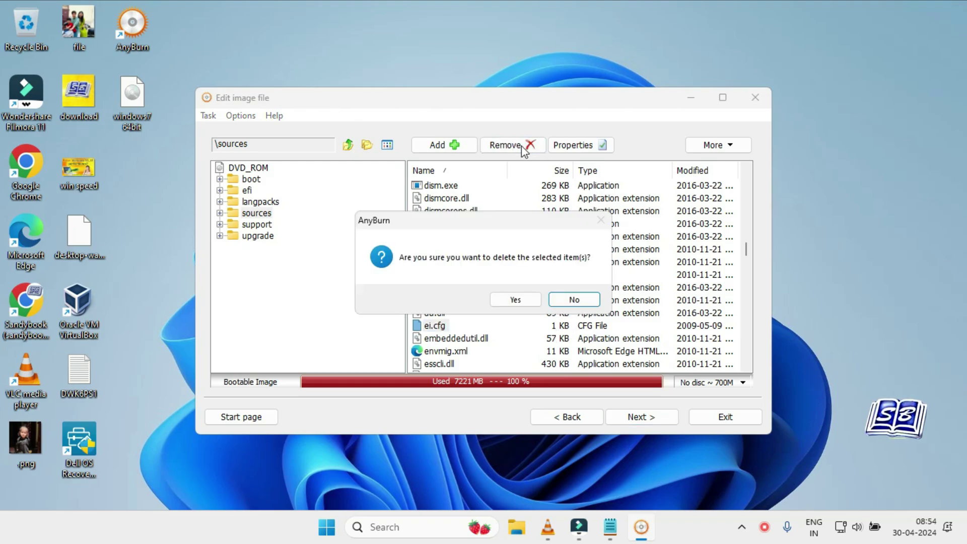
click(515, 300)
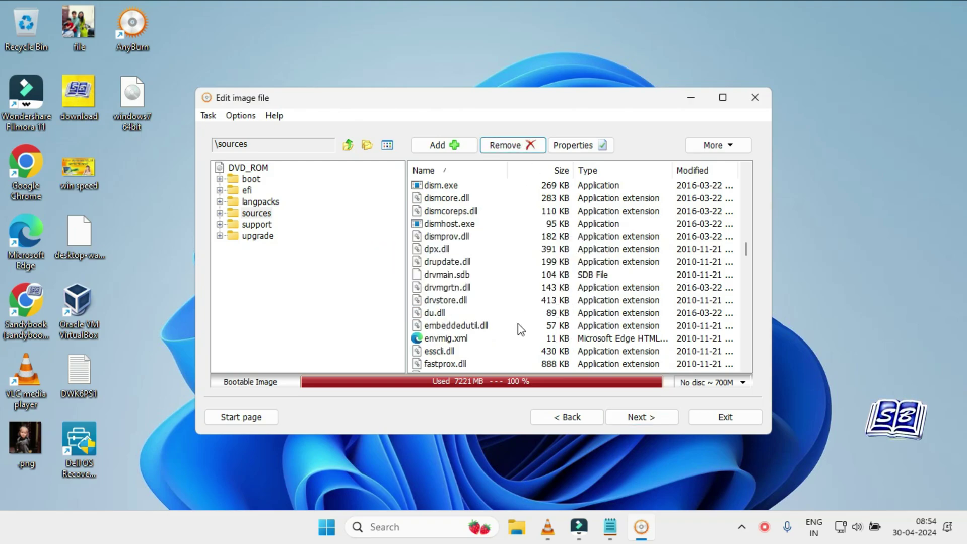
- Save the edited image to the Desktop as windows7 mult-64bit.iso in standard ISO format and create it
click(656, 419)
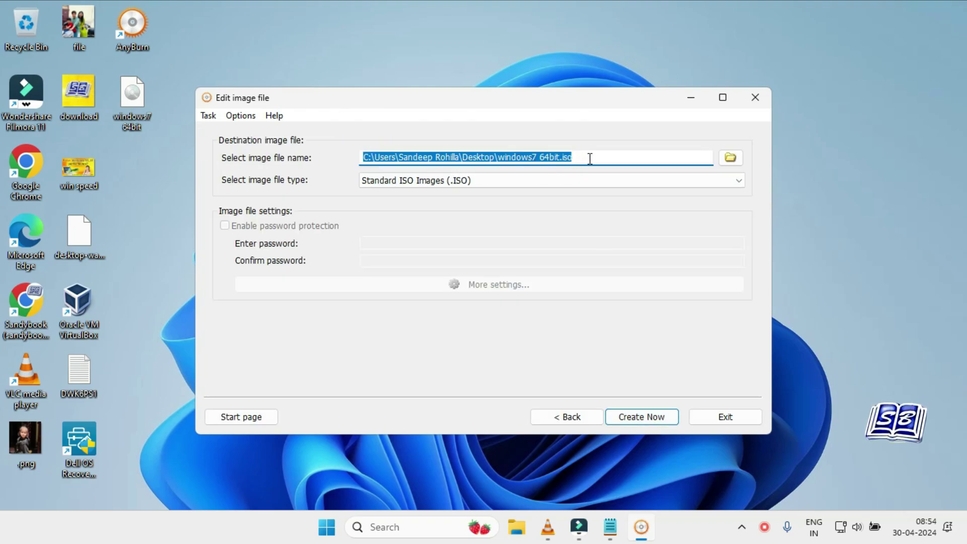
click(540, 157)
text(multi)
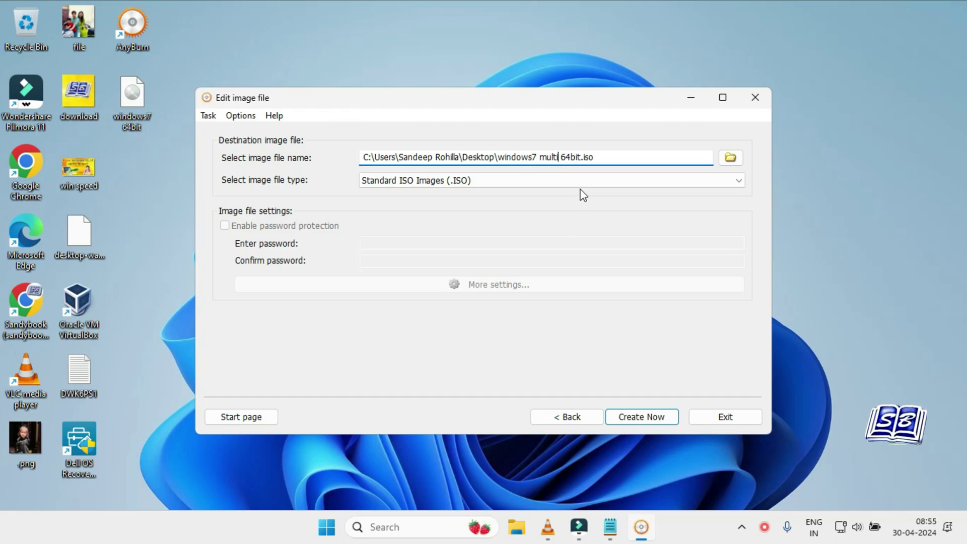
key(BackSpace)
key(BackSpace)
text(-)
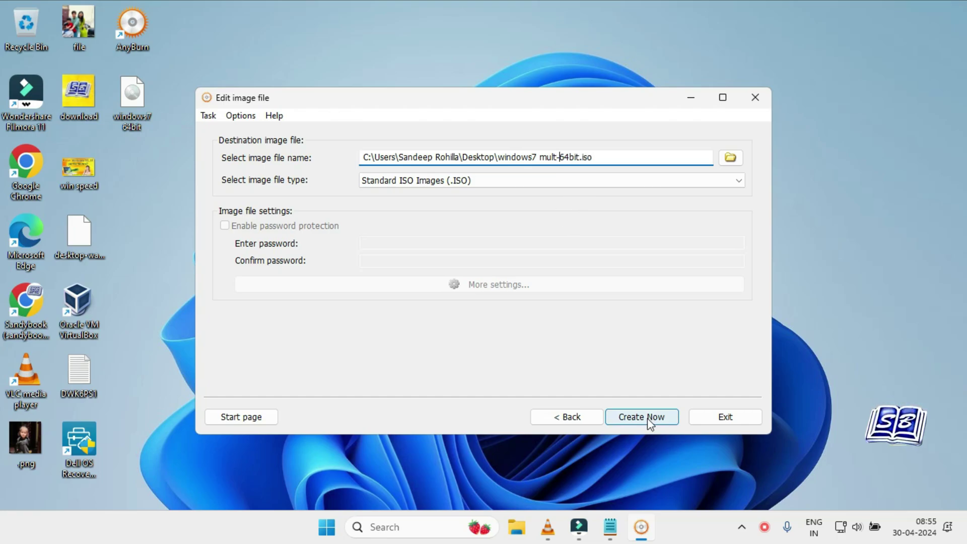
click(650, 418)
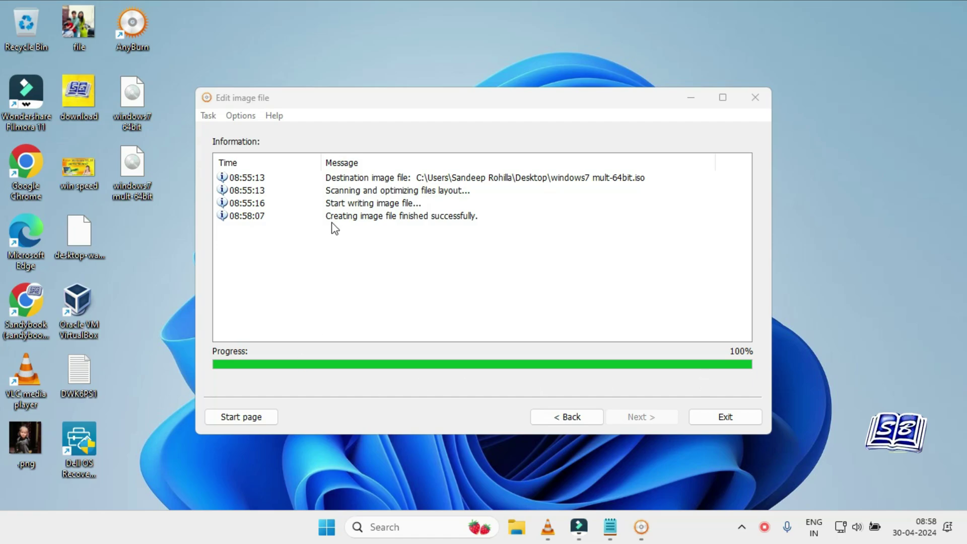
- Exit AnyBurn once the image is written and locate the original and new ISO files on the Desktop
click(365, 217)
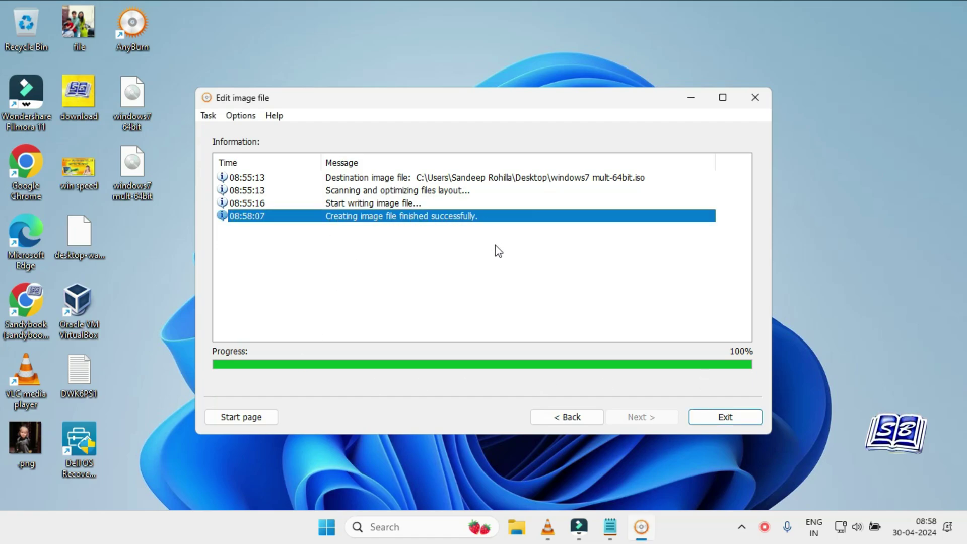
click(725, 417)
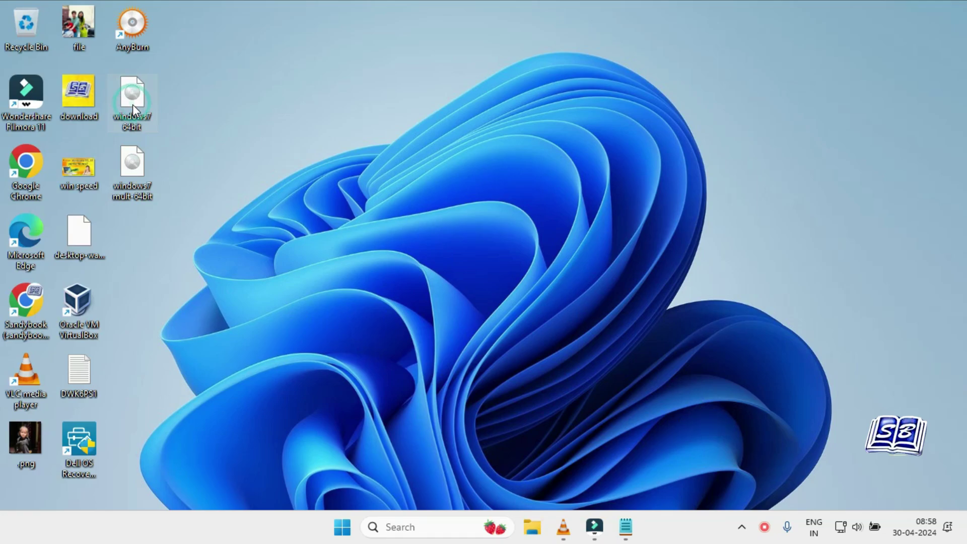
click(142, 177)
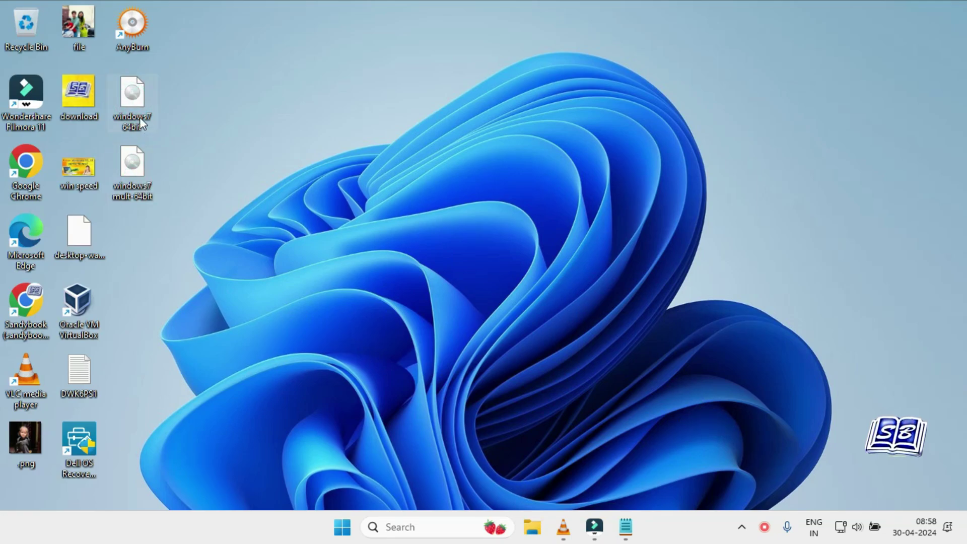
click(141, 172)
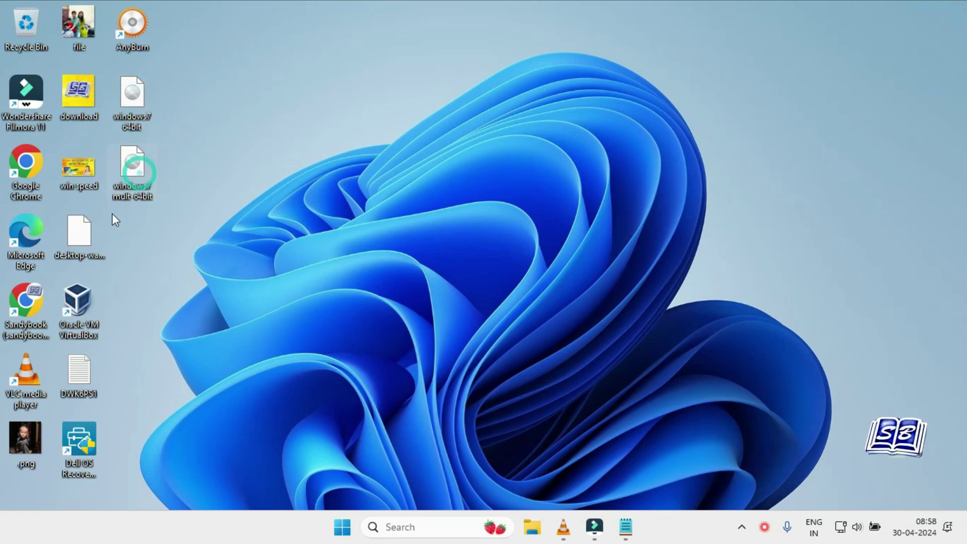
- Open Oracle VM VirtualBox and begin a new virtual machine named "windwos 7 home"
click(77, 312)
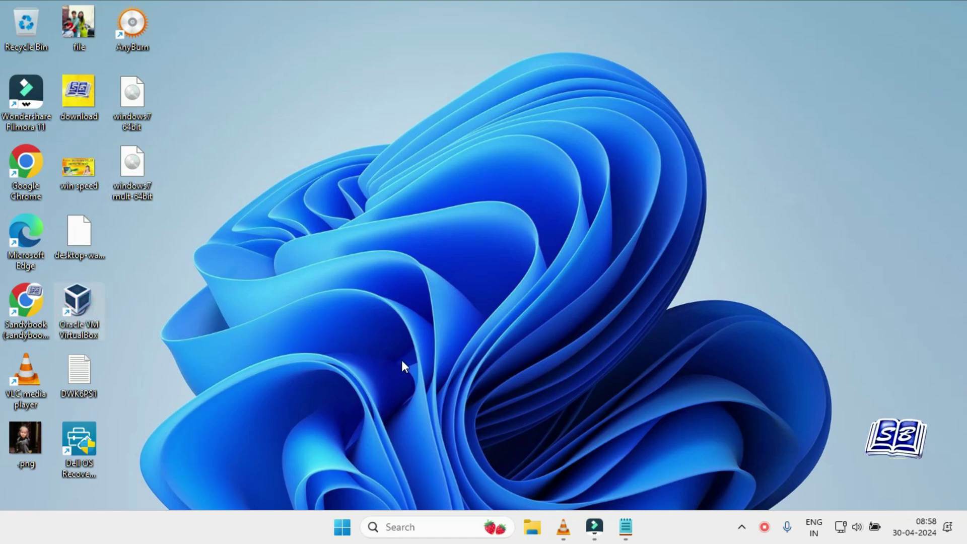
double_click(87, 306)
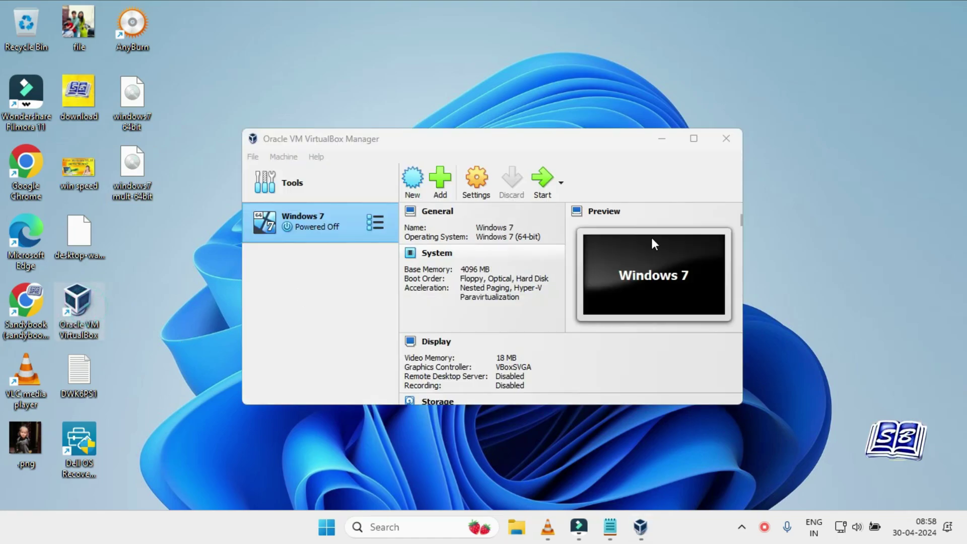
key(ctrl+n)
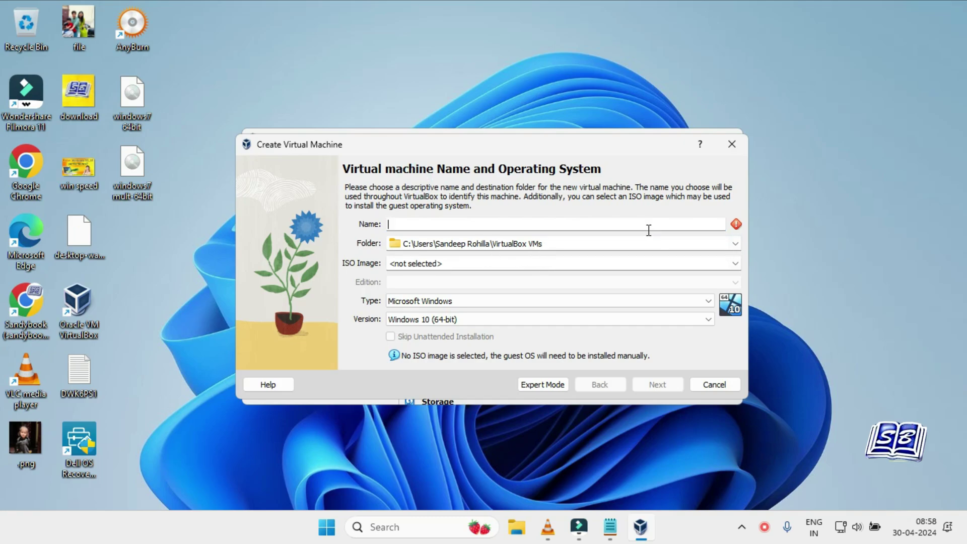
text(windwos 7 home)
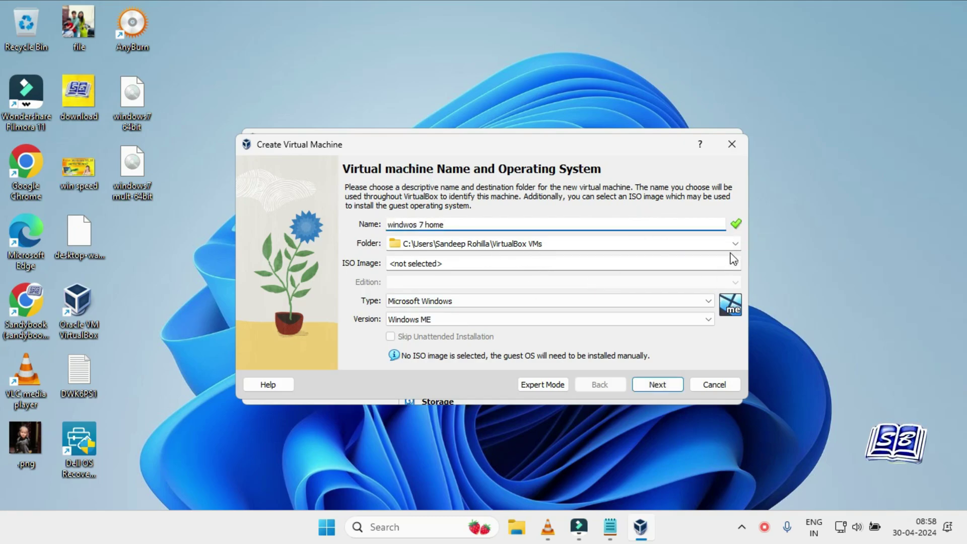
- Set the machine folder to F: and choose windows7 mult-64bit from the Desktop as the ISO image
click(734, 245)
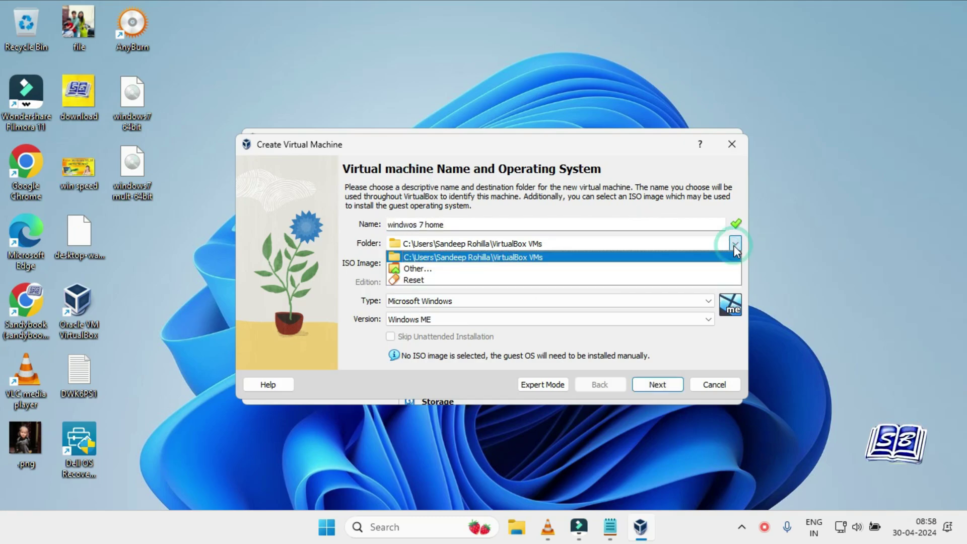
click(673, 272)
click(672, 270)
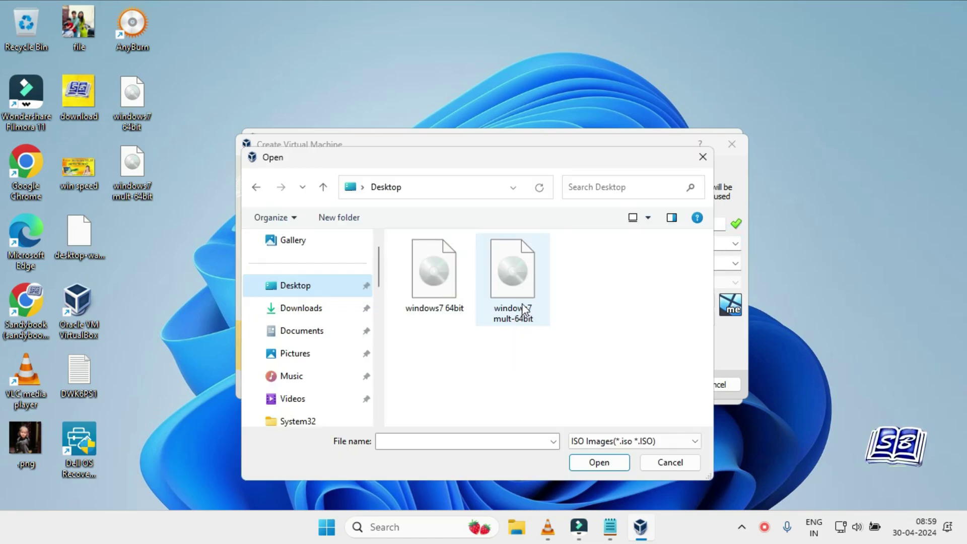
click(520, 320)
click(597, 461)
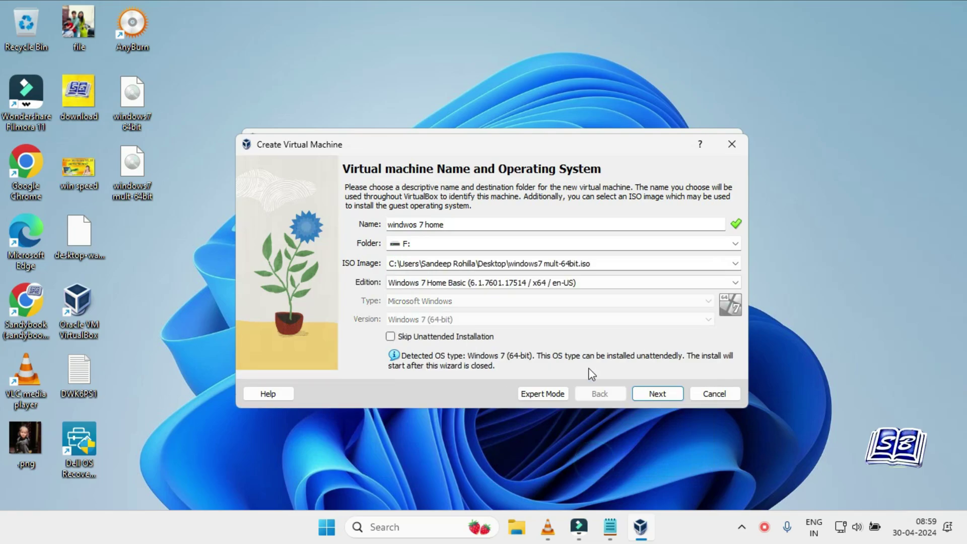
- Give the virtual machine 4096 MB of base memory and finish the wizard with the default disk settings
click(656, 393)
drag(472, 215, 549, 214)
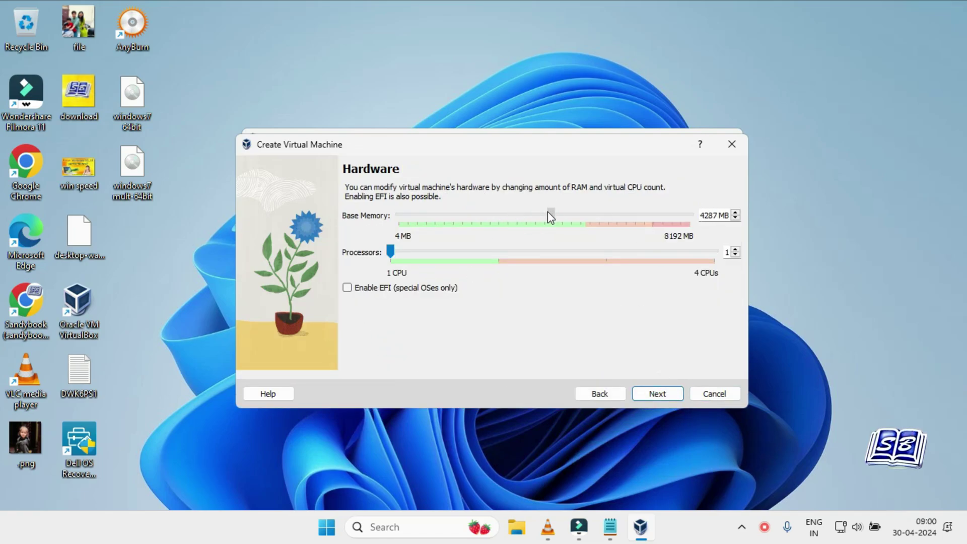
click(658, 393)
click(660, 394)
click(660, 394)
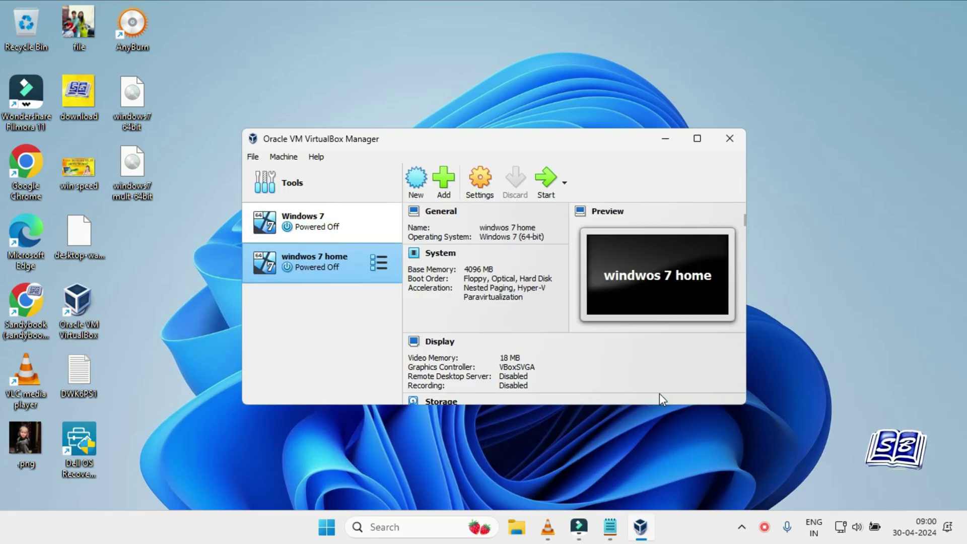
- Start the windwos 7 home virtual machine and widen its window slightly
click(337, 227)
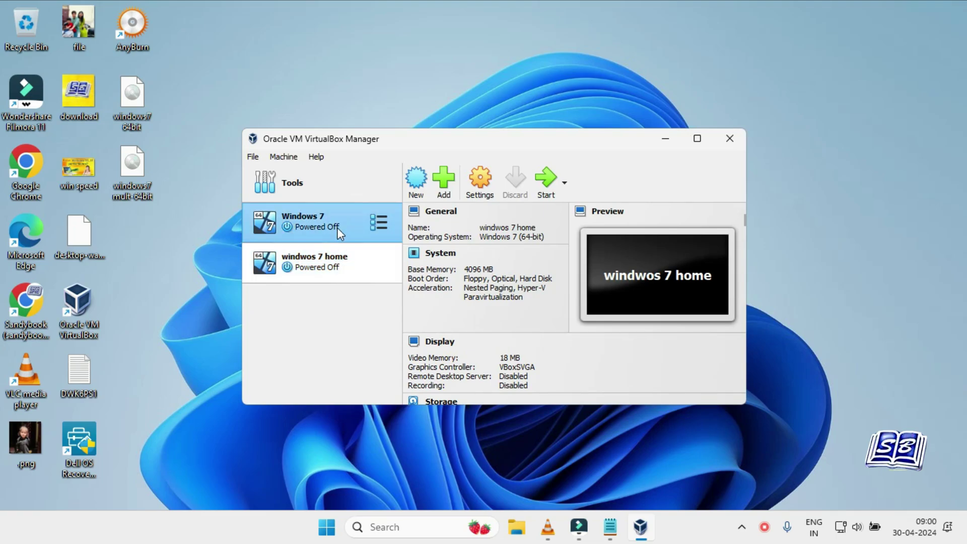
click(343, 266)
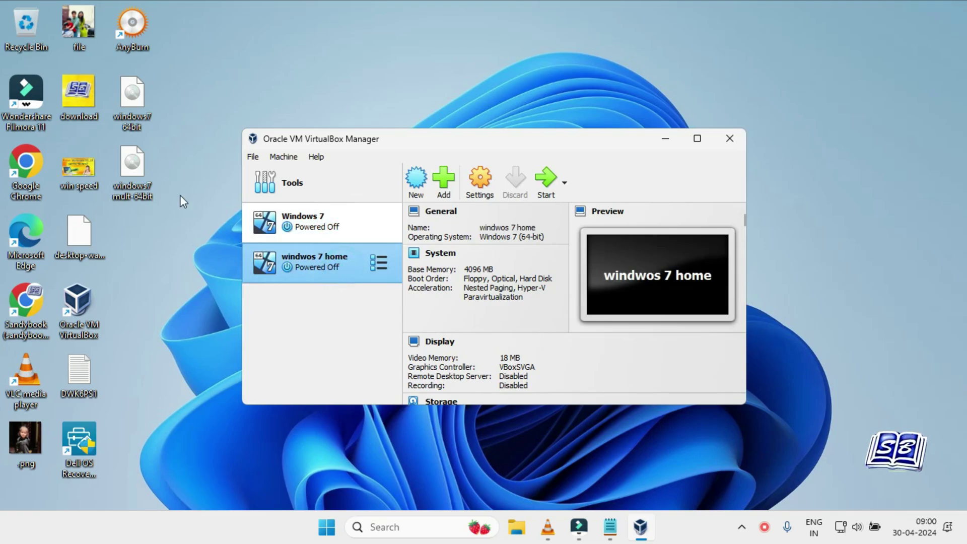
click(548, 186)
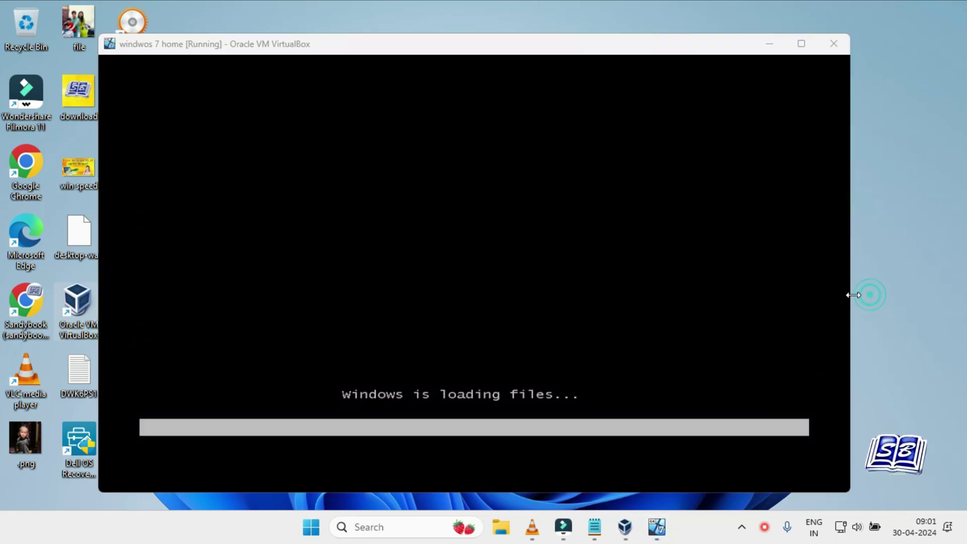
drag(851, 293, 880, 293)
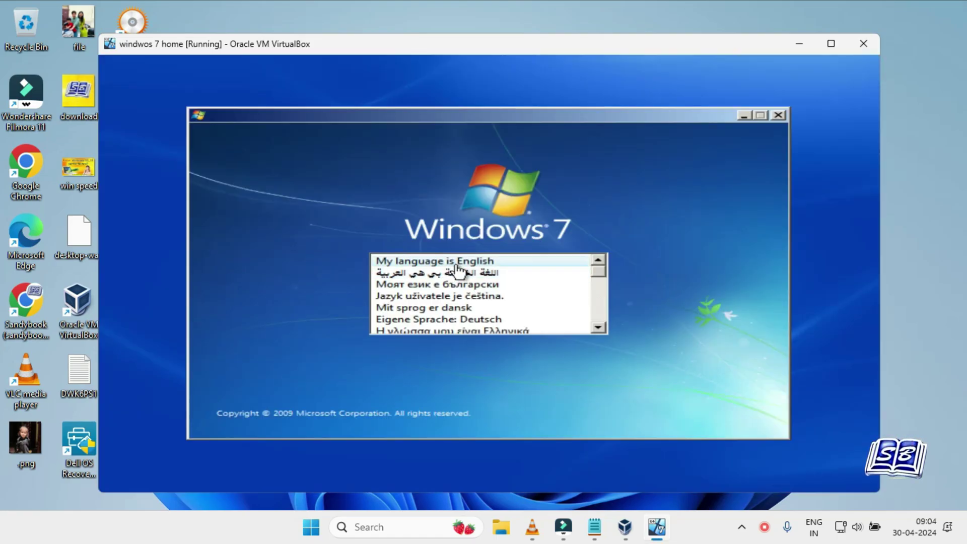
- Choose English as the setup language, accept the regional and keyboard defaults, and start the Windows 7 installation
click(469, 266)
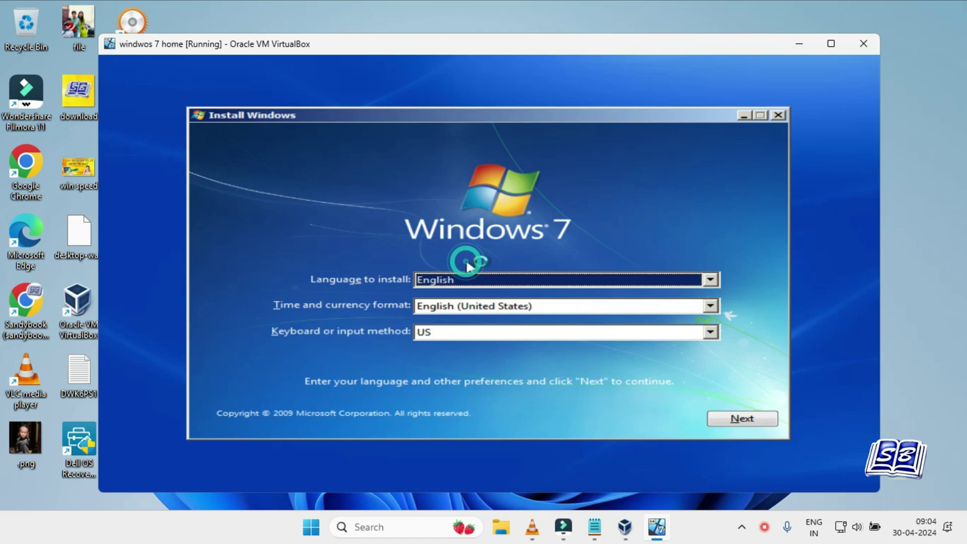
key(Return)
click(497, 276)
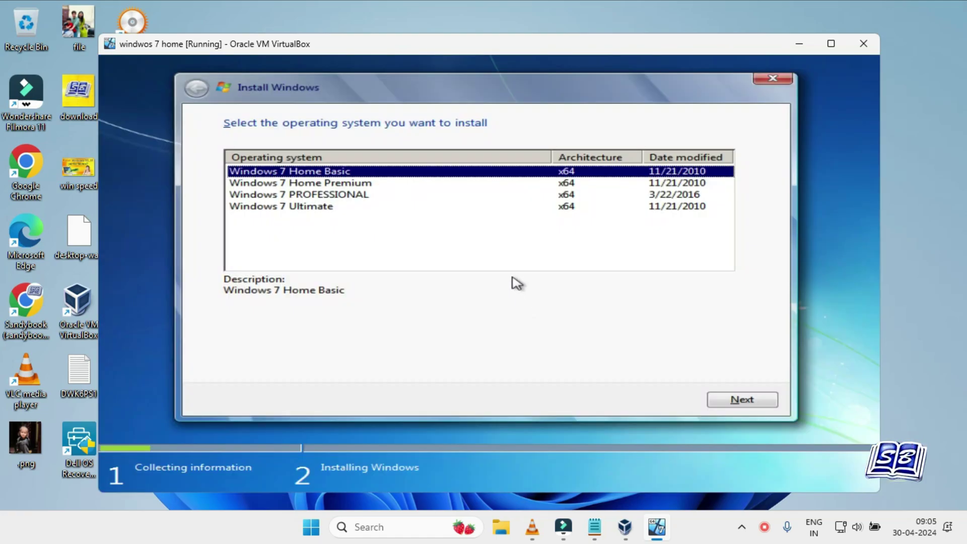
- Go through the listed Windows 7 editions, select Windows 7 Home Basic, and let the installation run
click(331, 185)
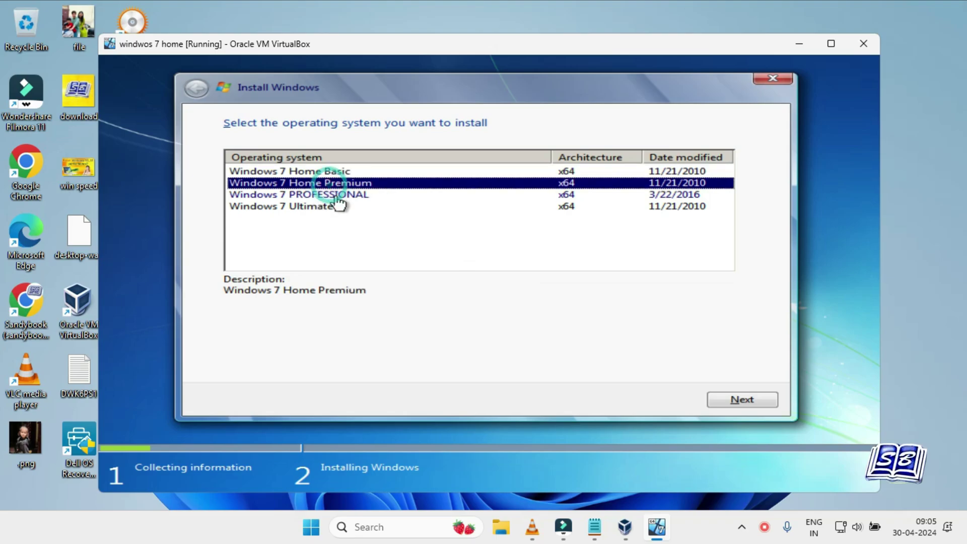
click(334, 196)
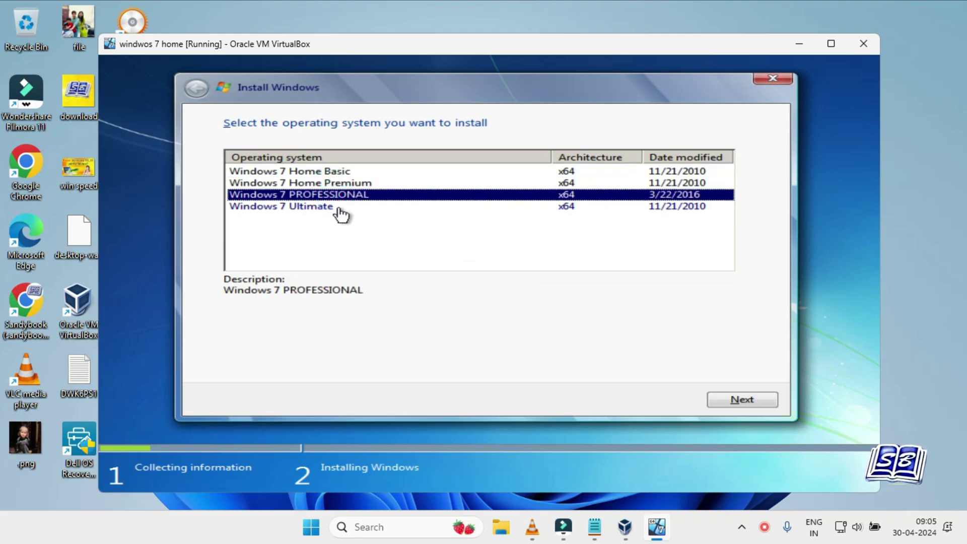
click(335, 207)
click(356, 172)
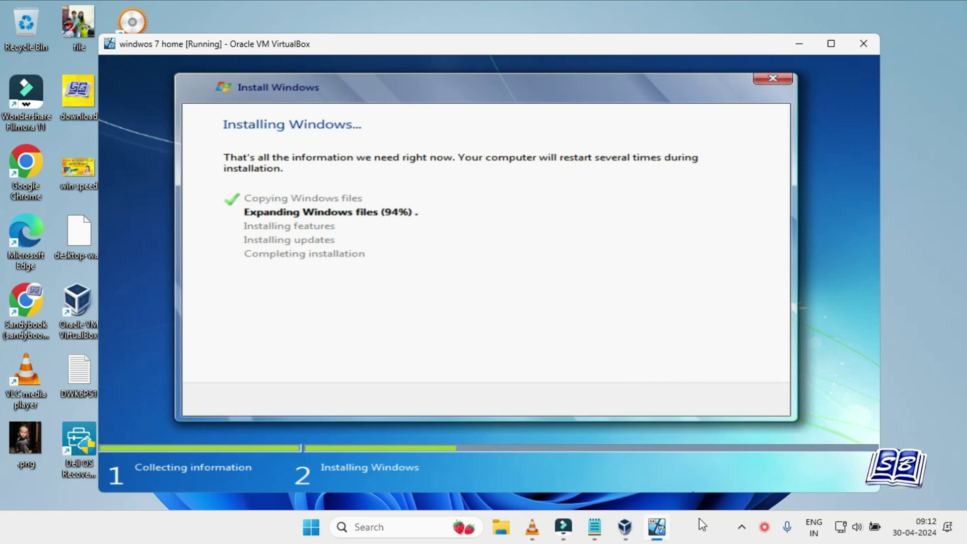
click(700, 524)
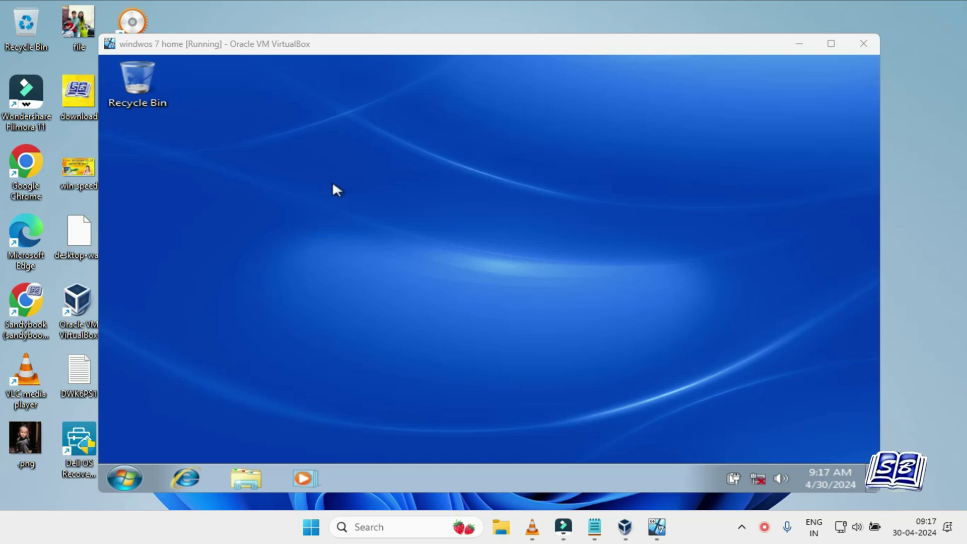
- Check the installed Windows edition, hardware details and activation status on the guest's System page
right_click(343, 175)
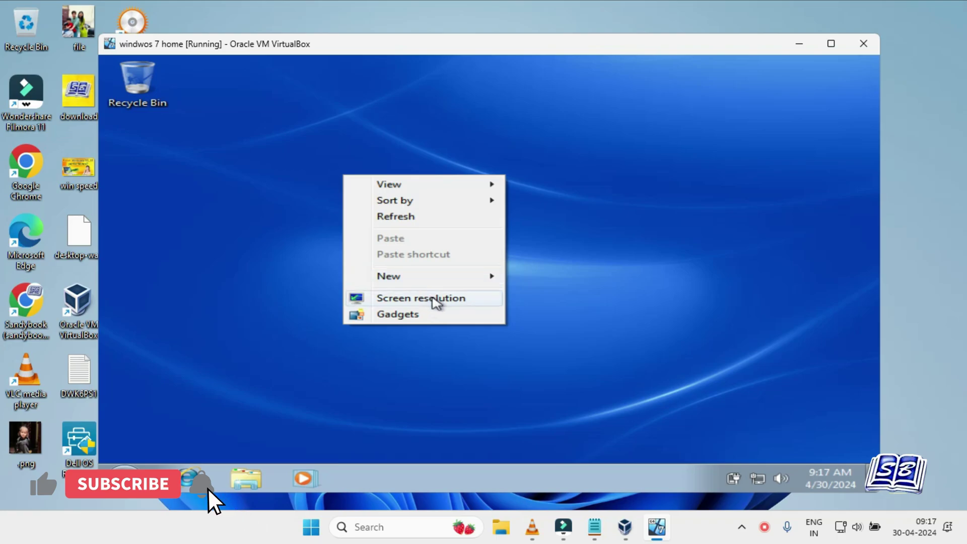
click(436, 300)
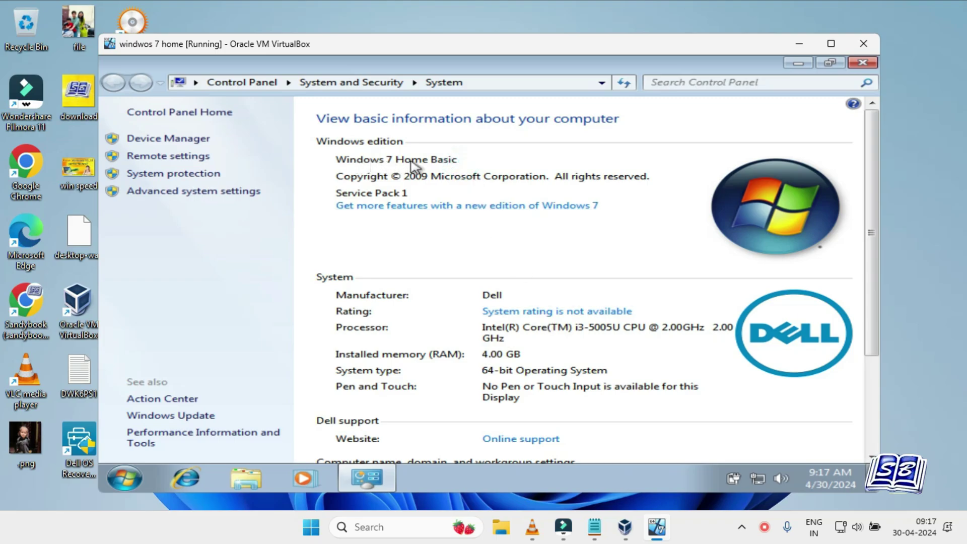
scroll(504, 262, down, 1)
scroll(580, 357, down, 5)
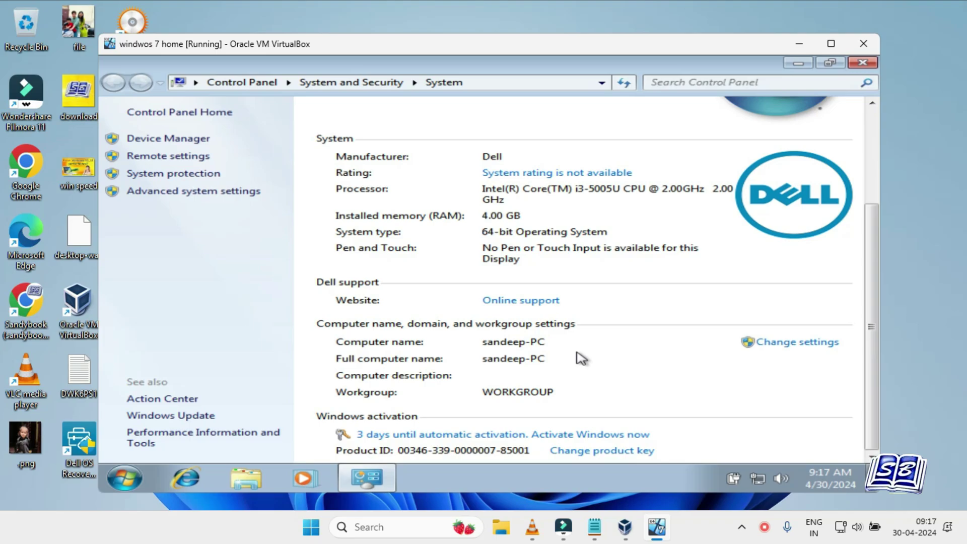
click(835, 47)
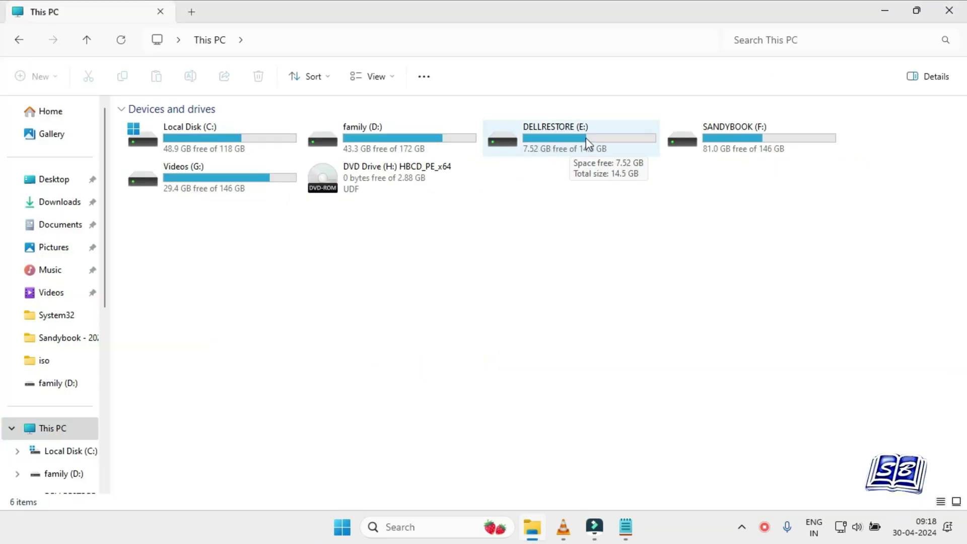
- Delete ei.cfg from the sources folder of the DELLRESTORE (E:) USB drive and return to the drive overview
double_click(586, 140)
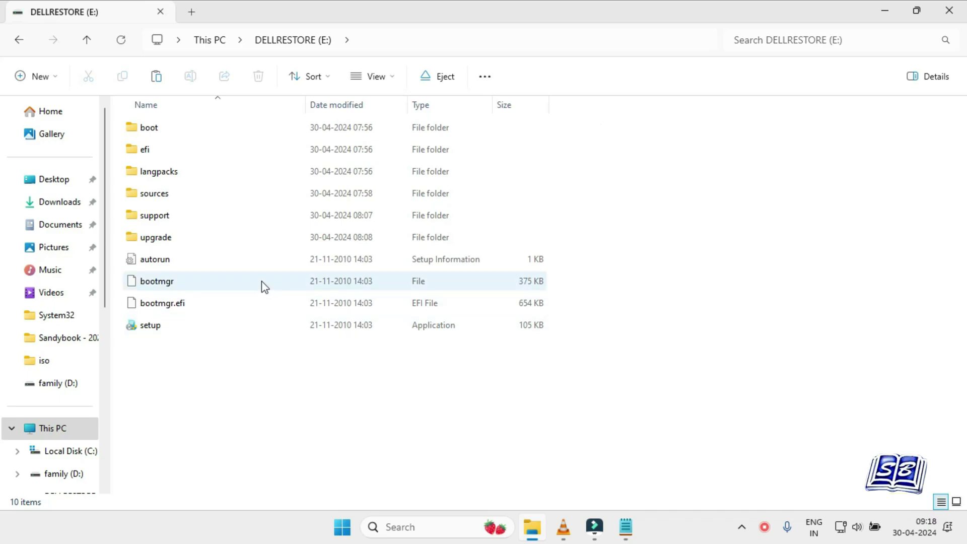
double_click(217, 195)
scroll(292, 237, down, 18)
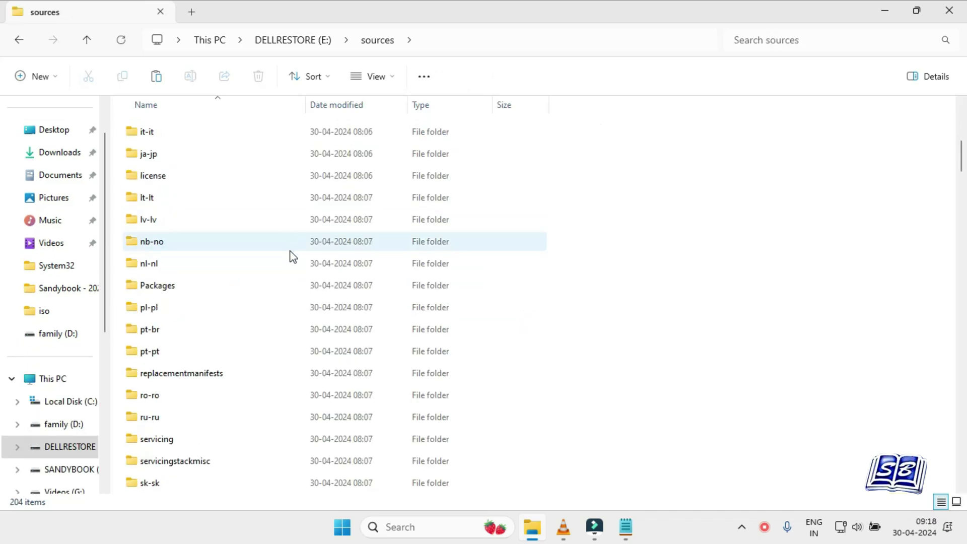
scroll(288, 270, down, 3)
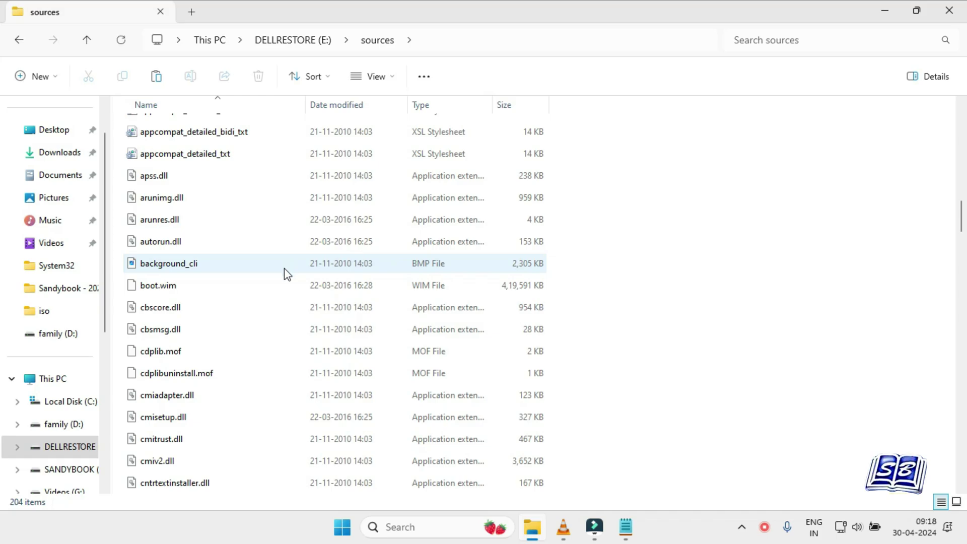
scroll(287, 273, down, 4)
scroll(270, 345, down, 5)
click(284, 308)
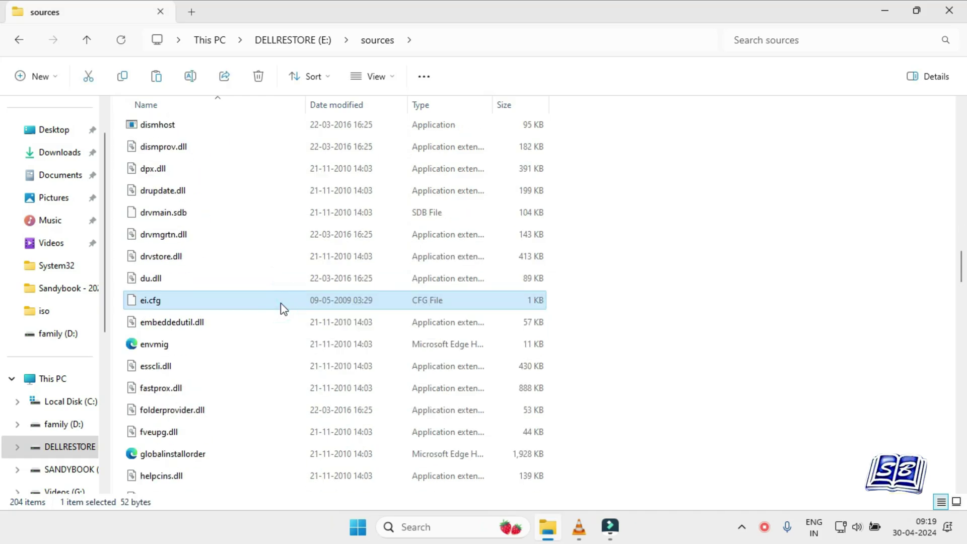
right_click(282, 306)
click(407, 320)
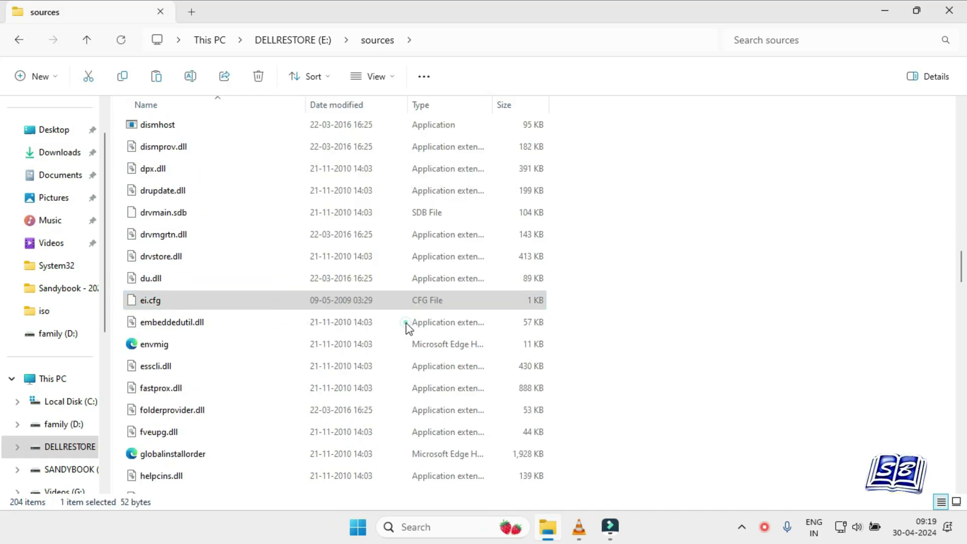
click(538, 320)
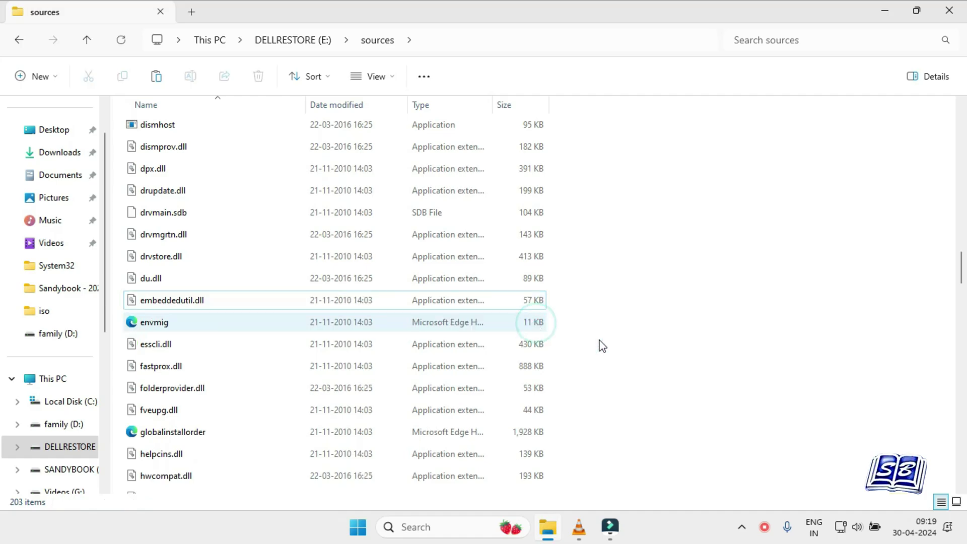
click(21, 45)
click(22, 44)
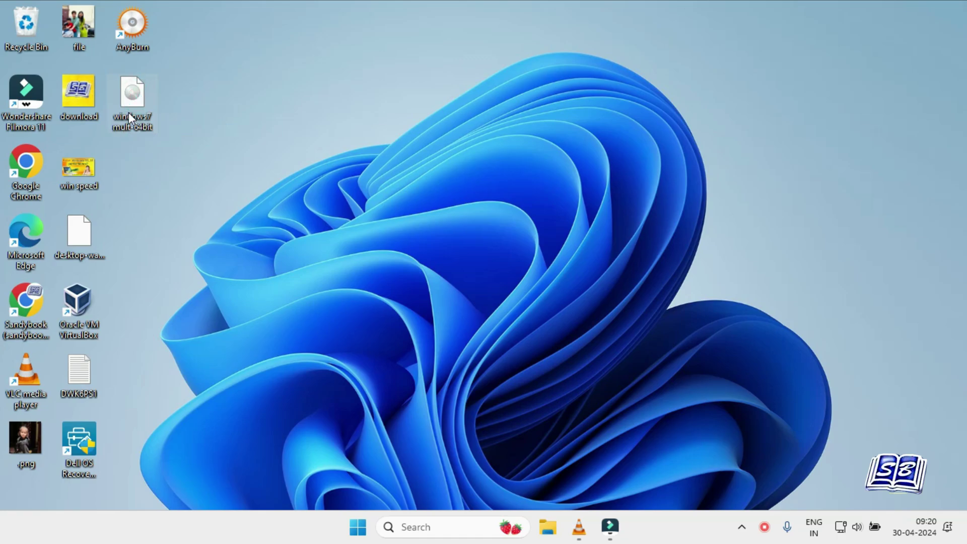
- Search the web for rufus in Chrome, download the portable rufus-4.4p.exe, and show the downloaded file in its folder
double_click(17, 167)
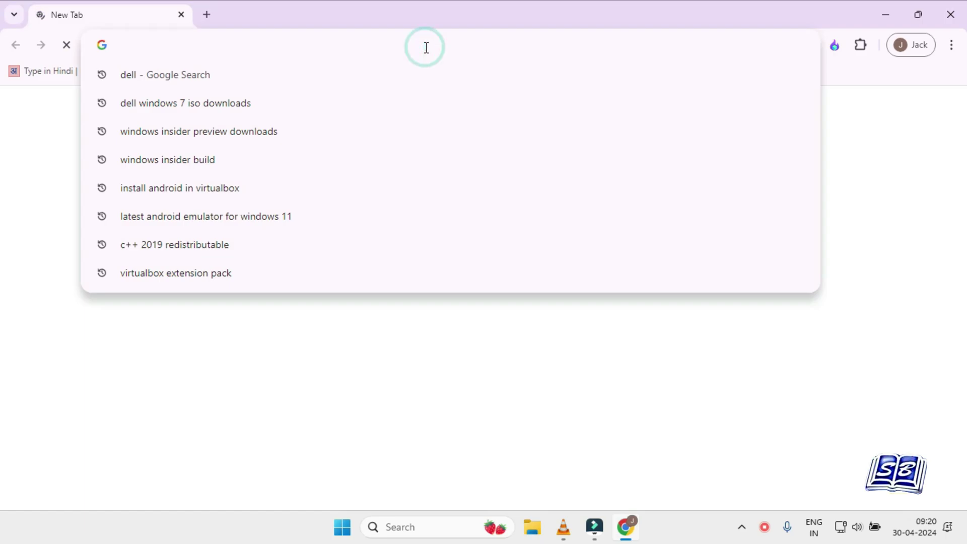
text(rufus)
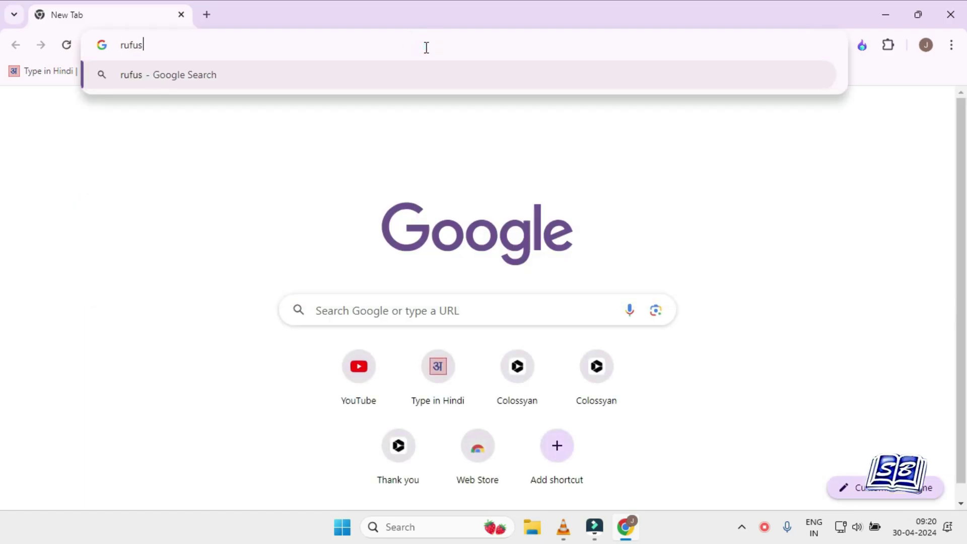
key(Return)
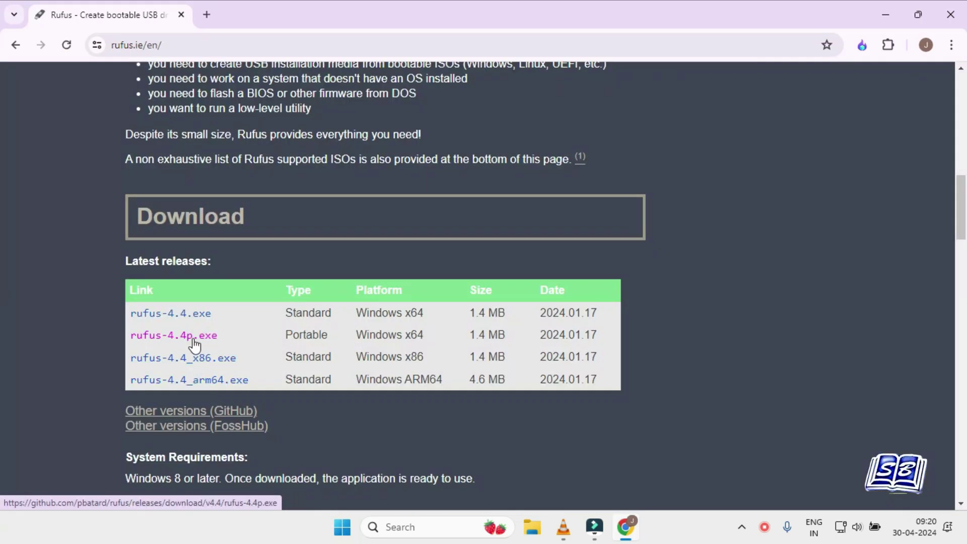
click(195, 340)
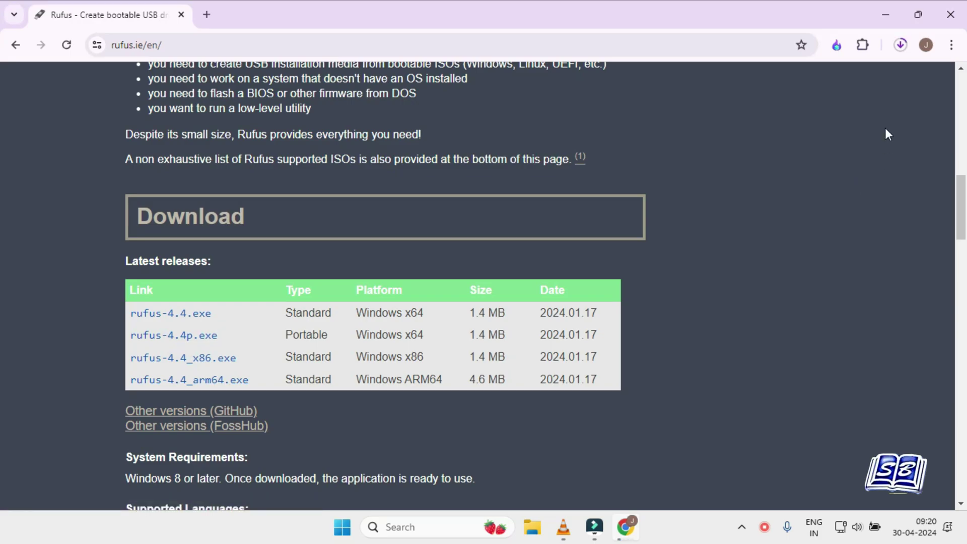
click(901, 46)
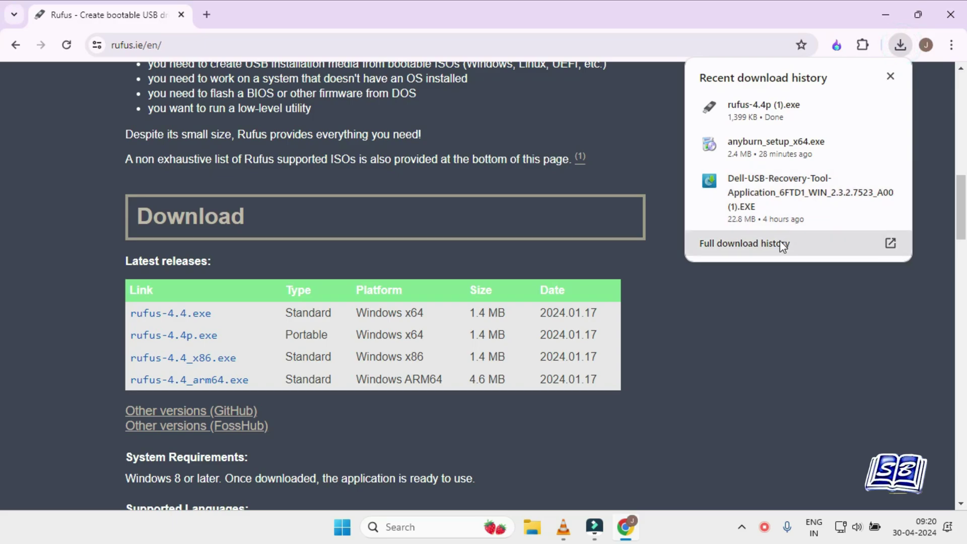
click(860, 107)
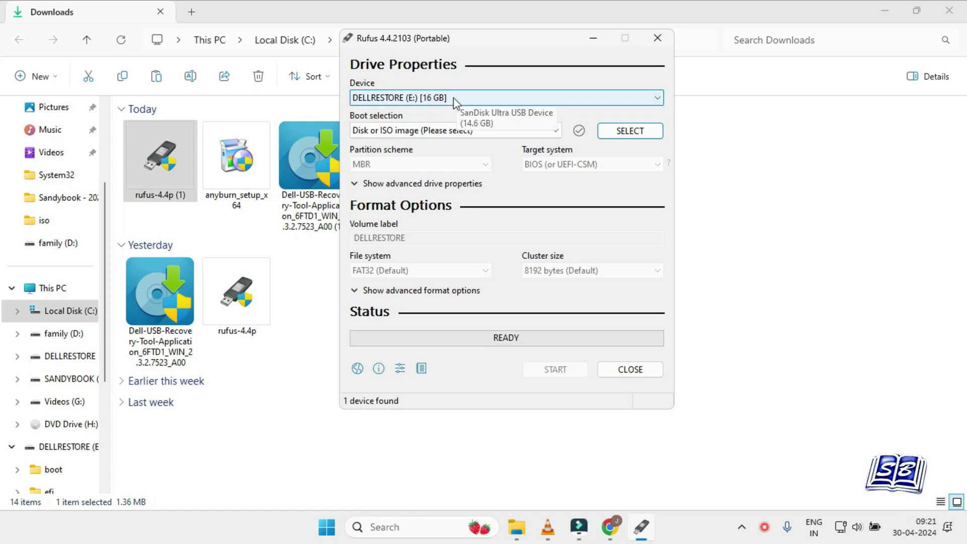
- Check the Rufus device list and choose the 8 GB HBCD_PE_x64 (E:) USB drive as the target
click(454, 98)
click(456, 98)
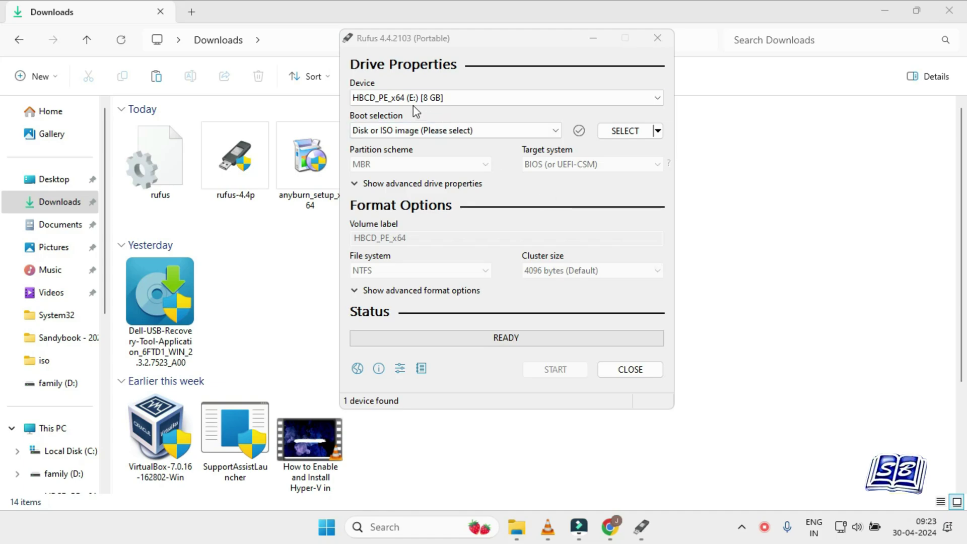
click(478, 97)
click(485, 111)
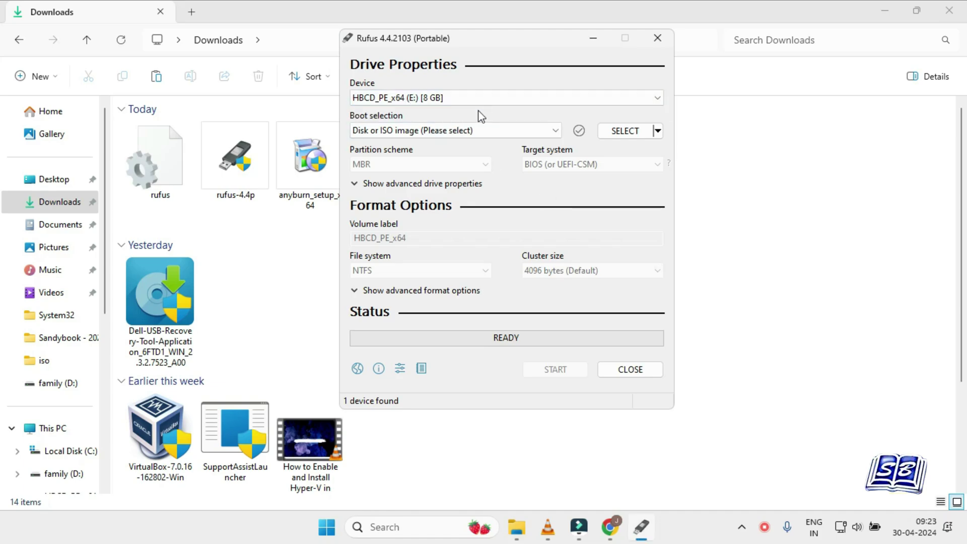
- Load the windows7 mult-64bit ISO from the Desktop as the Rufus boot image
click(626, 131)
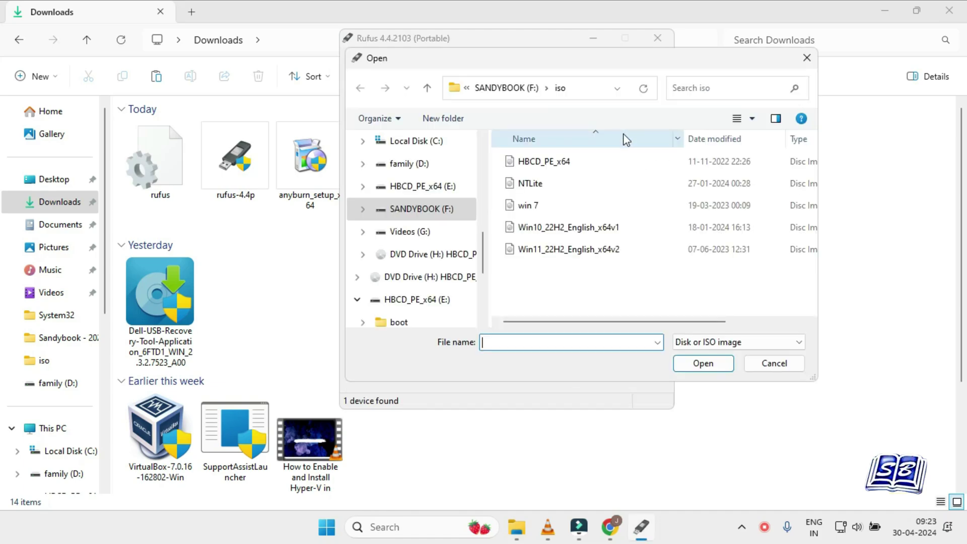
scroll(417, 174, up, 5)
click(418, 174)
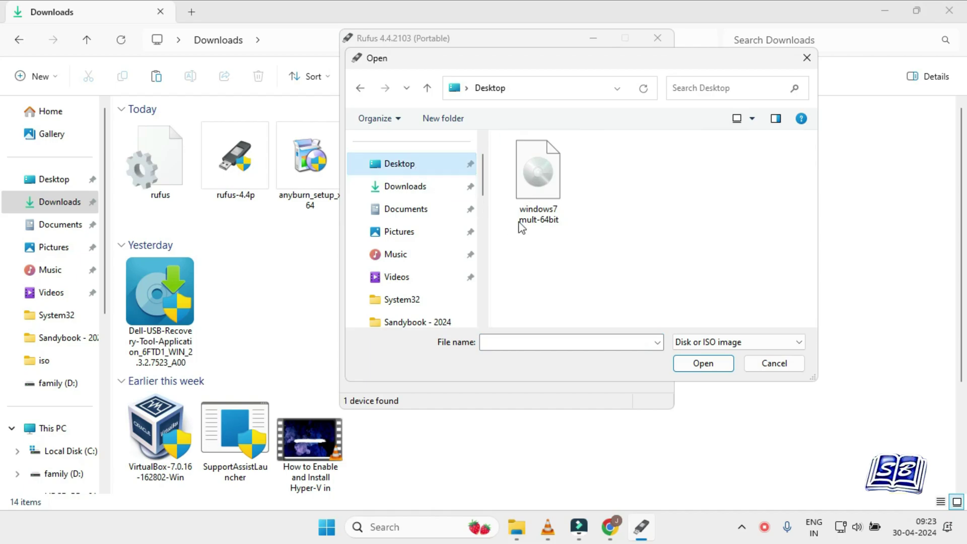
click(547, 191)
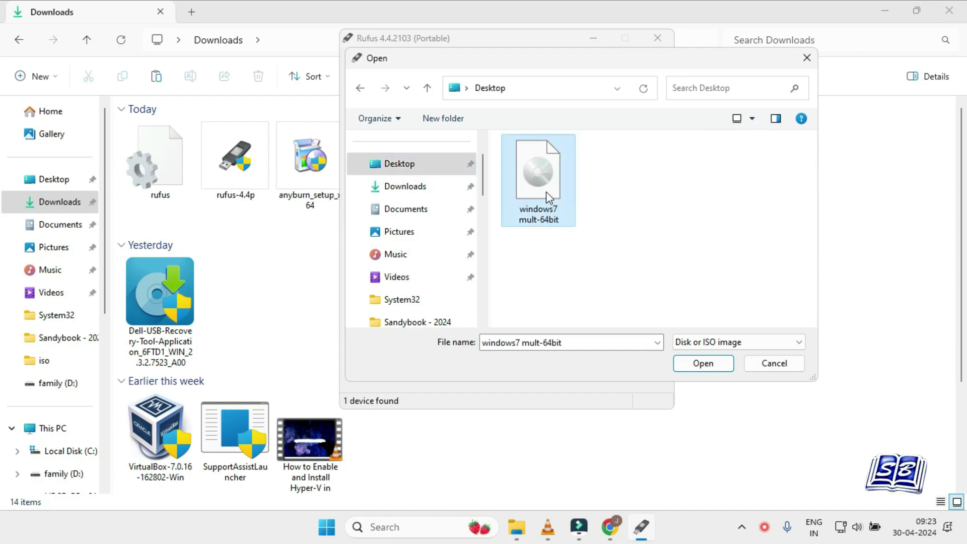
click(703, 363)
- Set the partition scheme to MBR, write the image to the USB drive with its data erased, and close Rufus when done
click(478, 194)
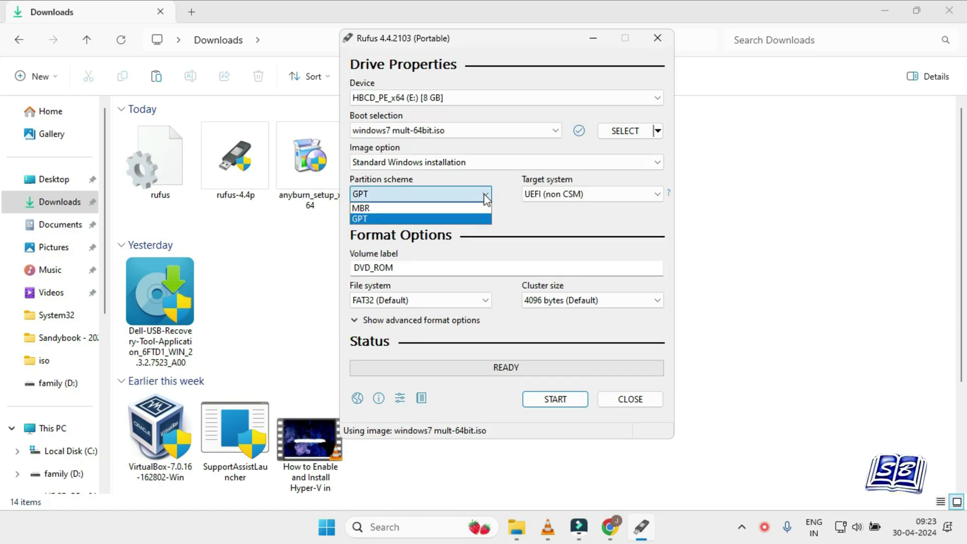
click(478, 208)
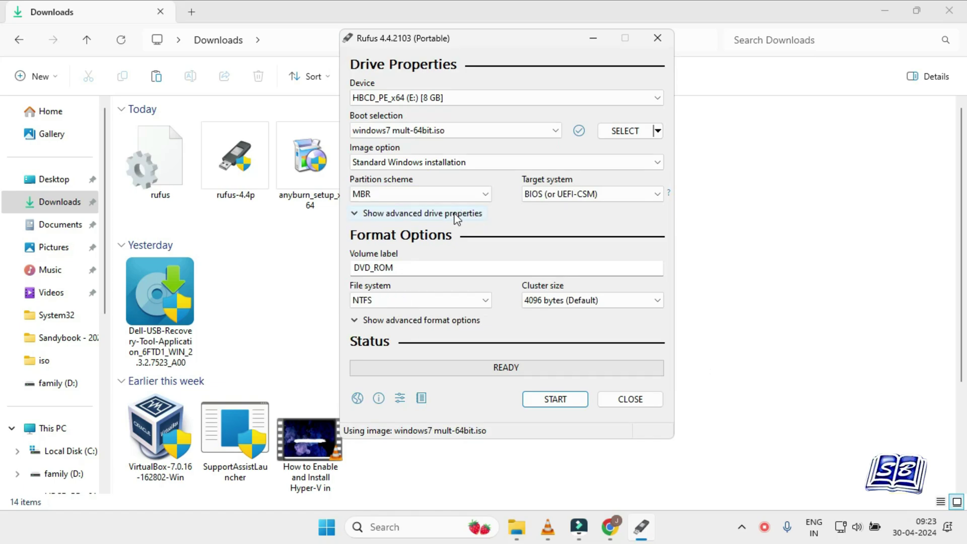
click(574, 403)
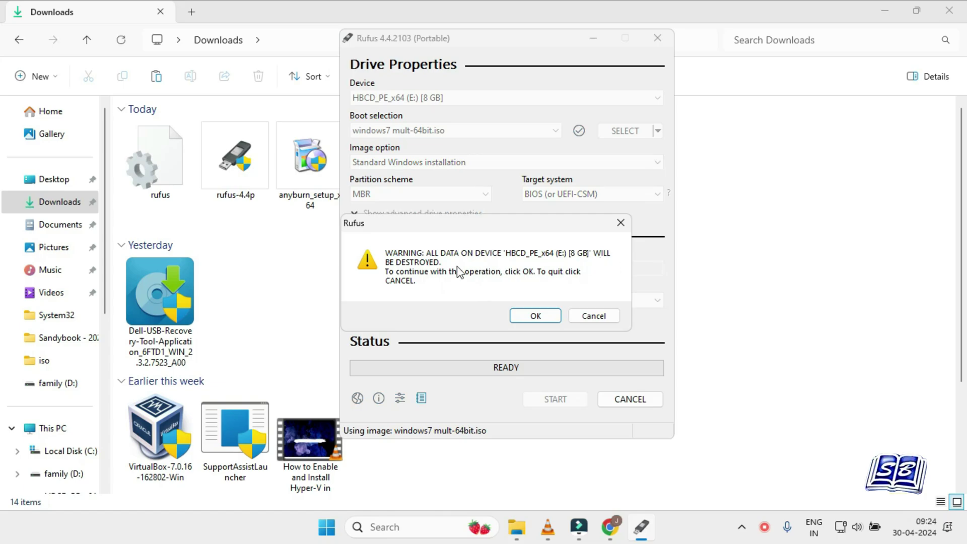
click(536, 316)
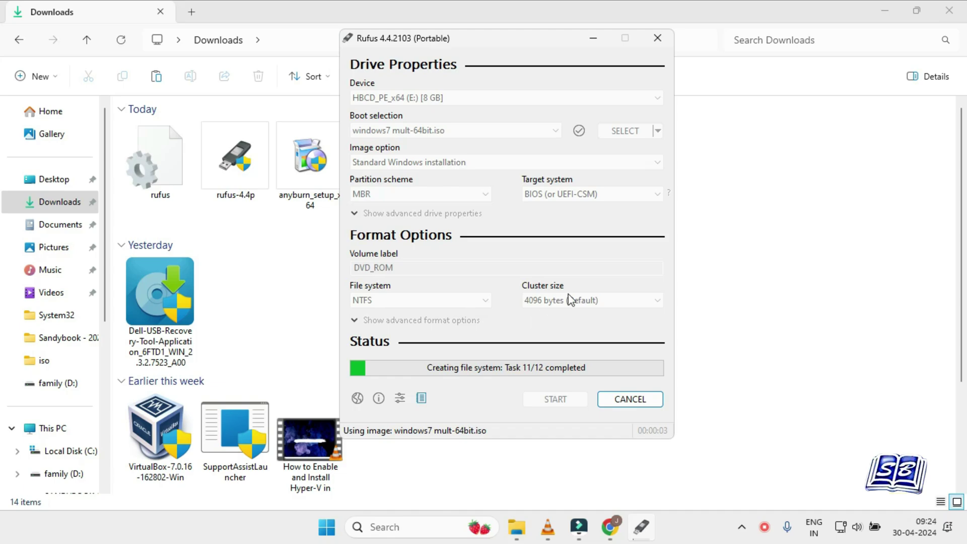
click(959, 14)
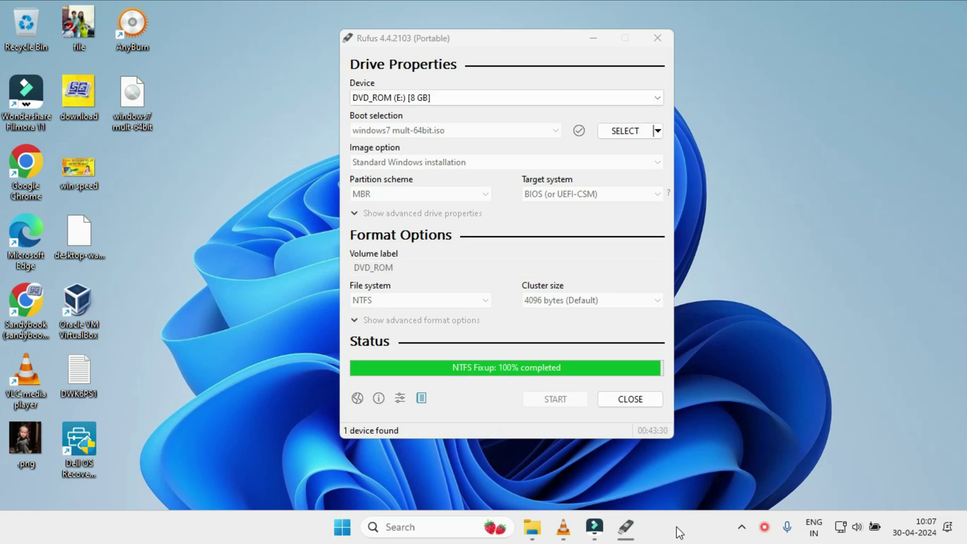
click(630, 400)
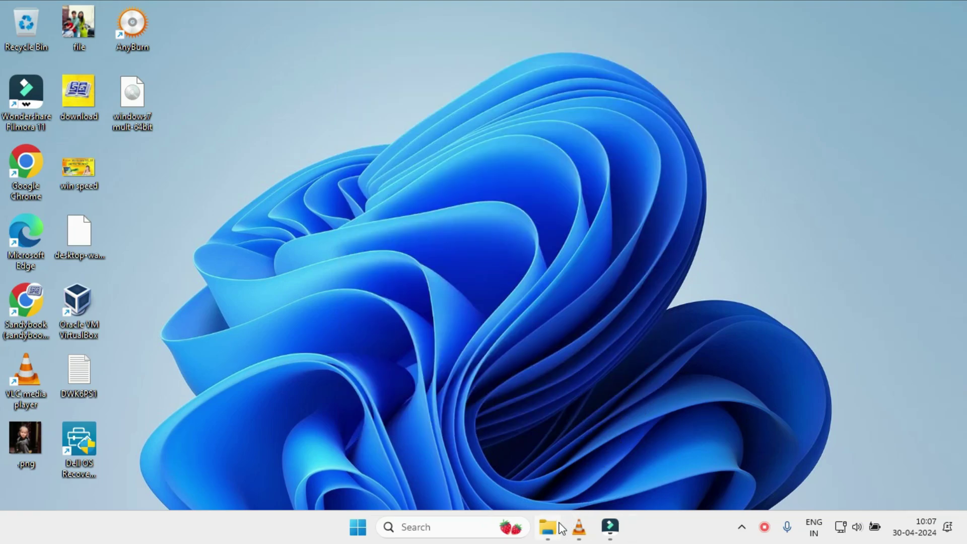
click(559, 526)
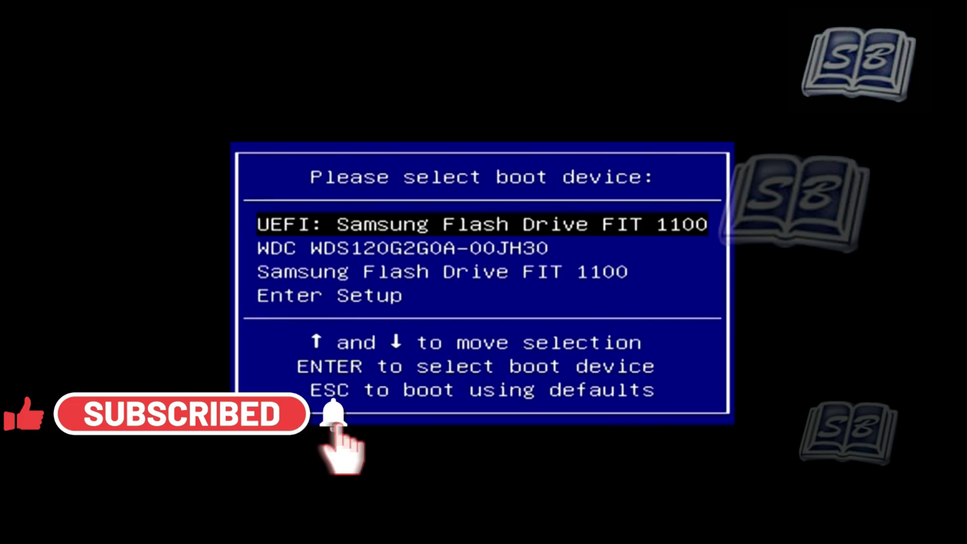
- Choose the non-UEFI Samsung Flash Drive FIT 1100 as the boot device and start the Windows 7 installation
key(Down)
key(Down)
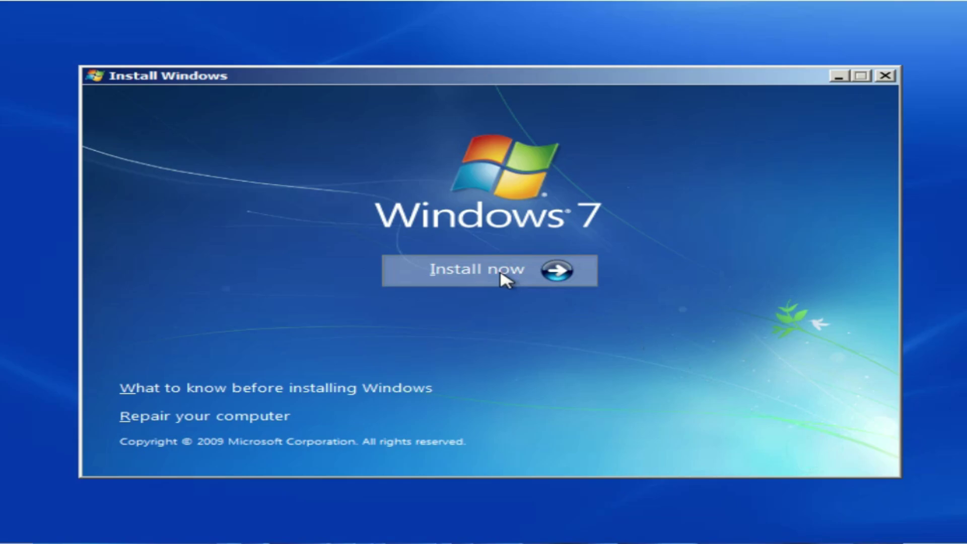
click(499, 272)
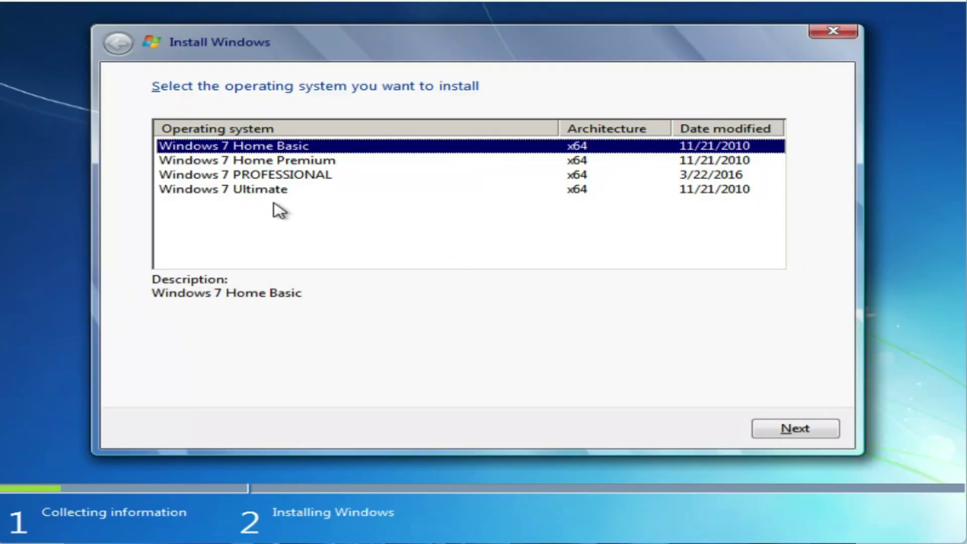
- Go through the installable Windows 7 editions, highlighting Home Premium and PROFESSIONAL
click(284, 161)
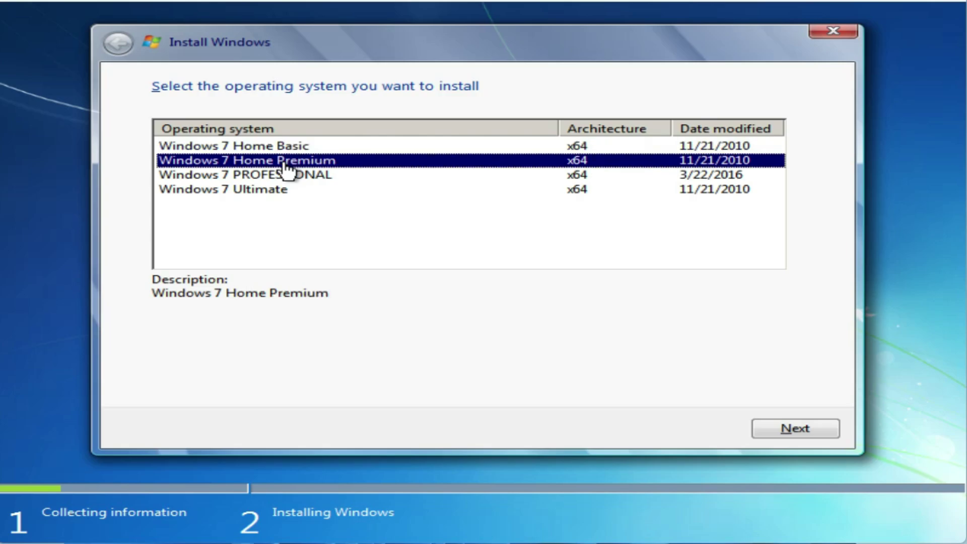
click(290, 176)
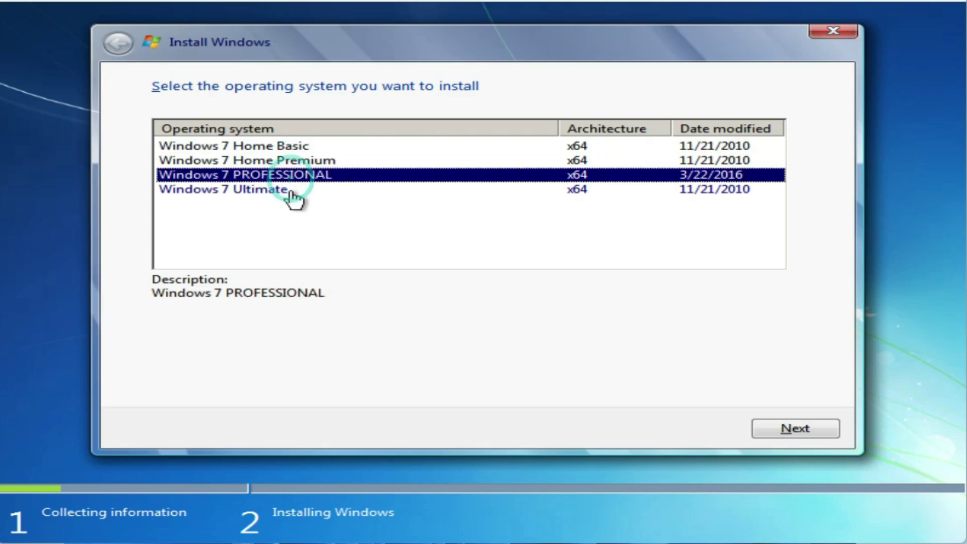